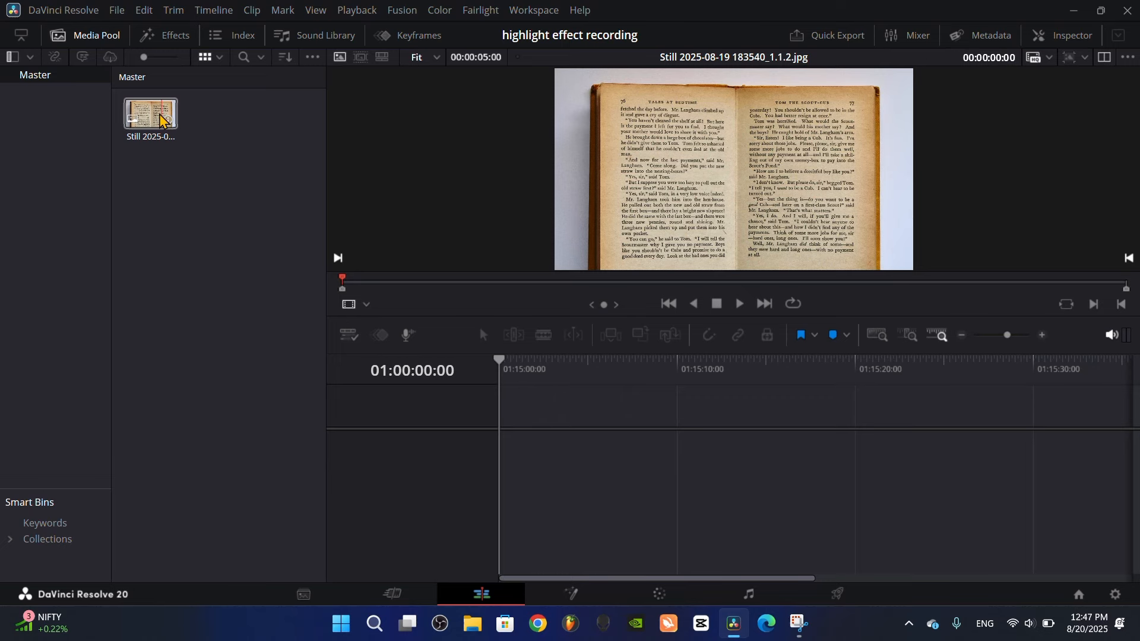
Place the book image on the timeline and add a Solid Color generator on the track above it
{"action": "left_click_drag", "start_coordinate": [160, 116], "coordinate": [463, 435]}
{"action": "left_click", "coordinate": [86, 36]}
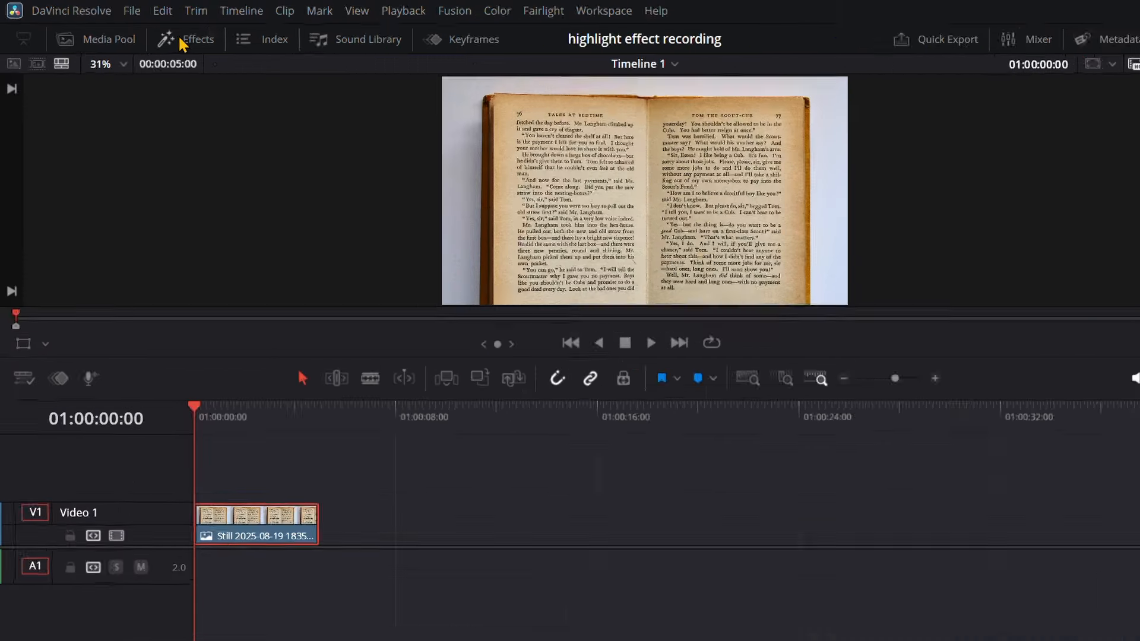
{"action": "left_click", "coordinate": [181, 45]}
{"action": "left_click", "coordinate": [302, 63]}
{"action": "type", "text": "solid"}
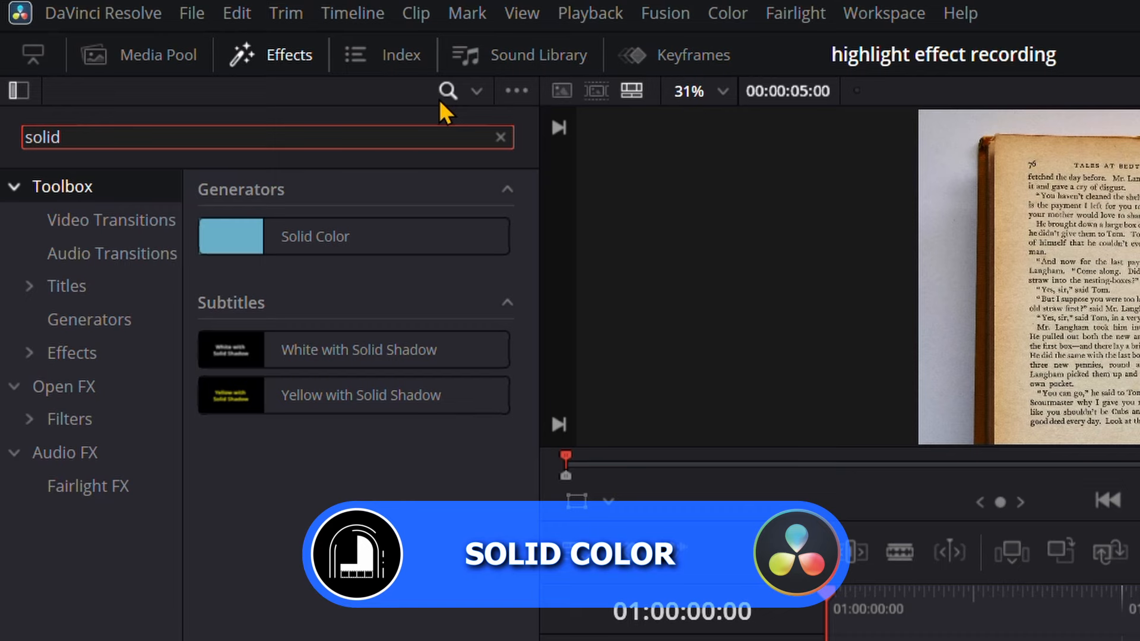
{"action": "left_click_drag", "start_coordinate": [334, 234], "coordinate": [474, 426]}
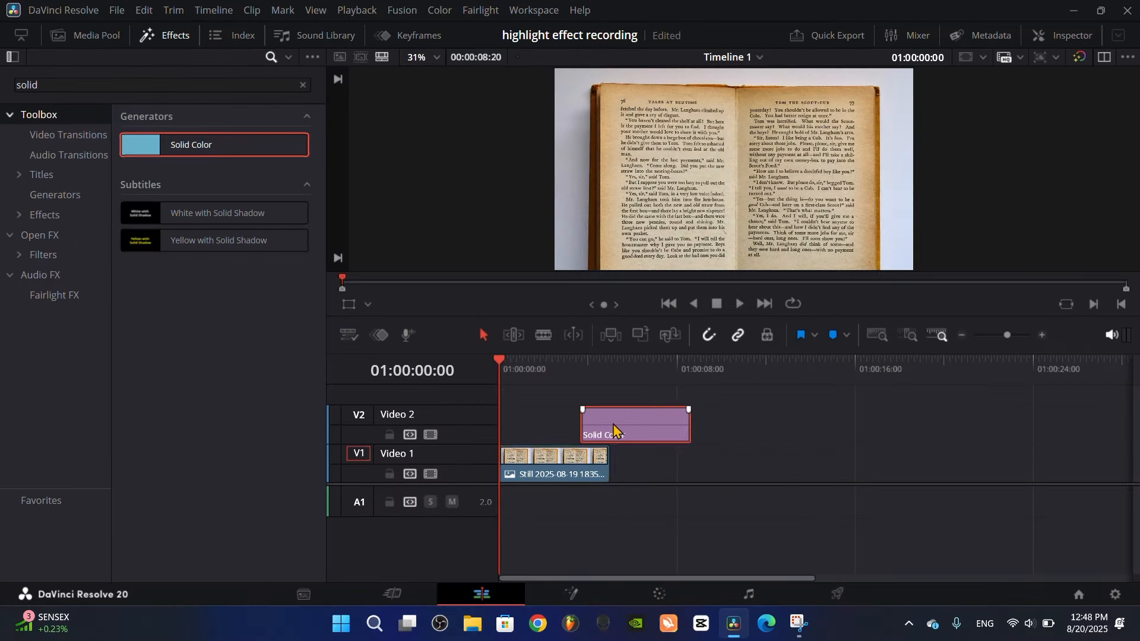
{"action": "left_click", "coordinate": [145, 39]}
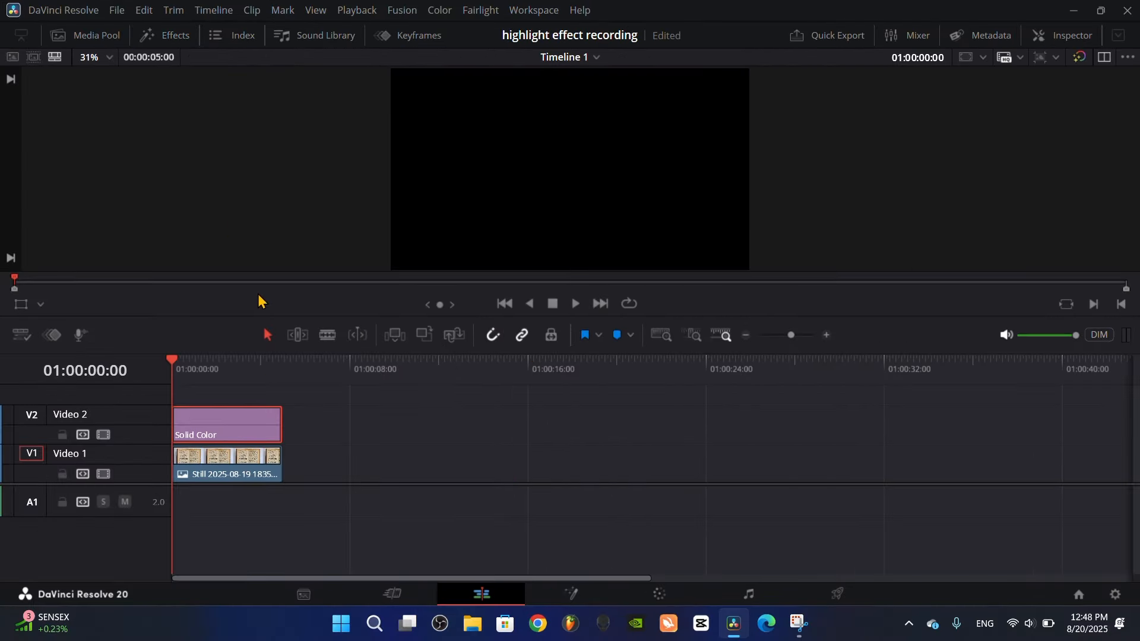
Set the Solid Color generator's colour to bright green, #00ff00
{"action": "left_click", "coordinate": [1048, 37]}
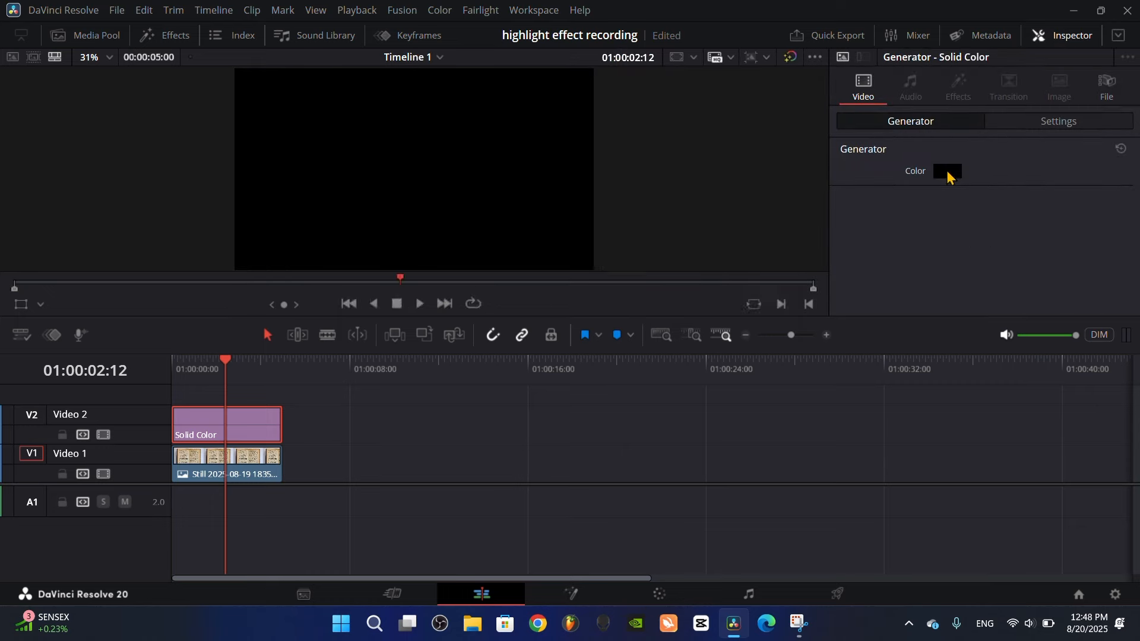
{"action": "left_click", "coordinate": [945, 173]}
{"action": "left_click", "coordinate": [503, 193]}
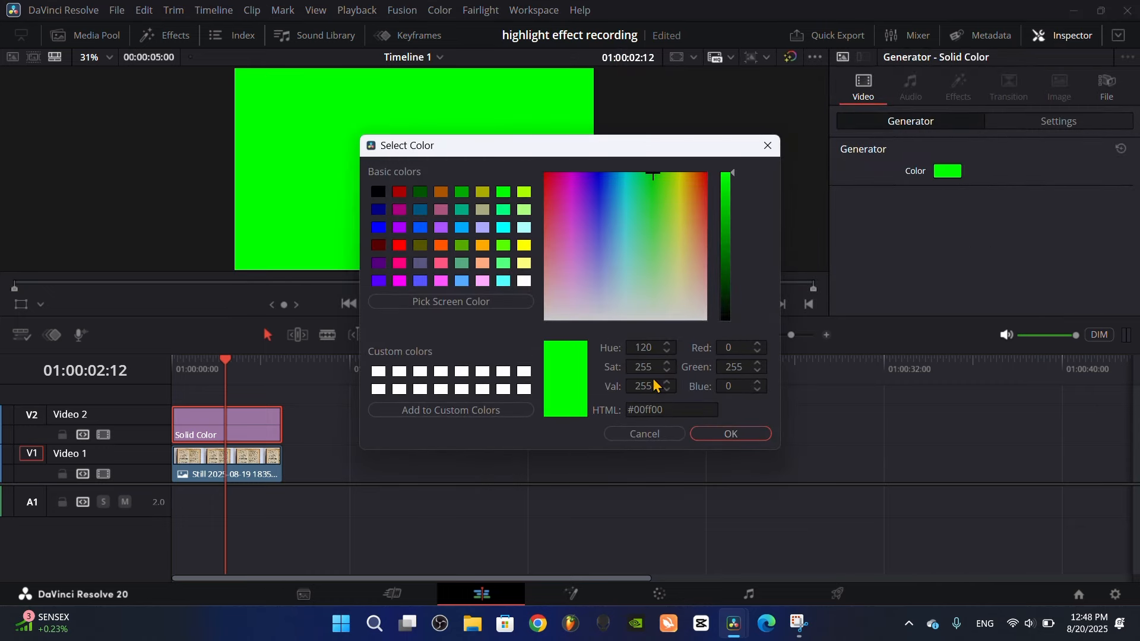
{"action": "left_click", "coordinate": [721, 438]}
Crop the green solid into a horizontal strip, about 455 left, 411 right, 297 top and 685 bottom
{"action": "left_click", "coordinate": [1043, 121]}
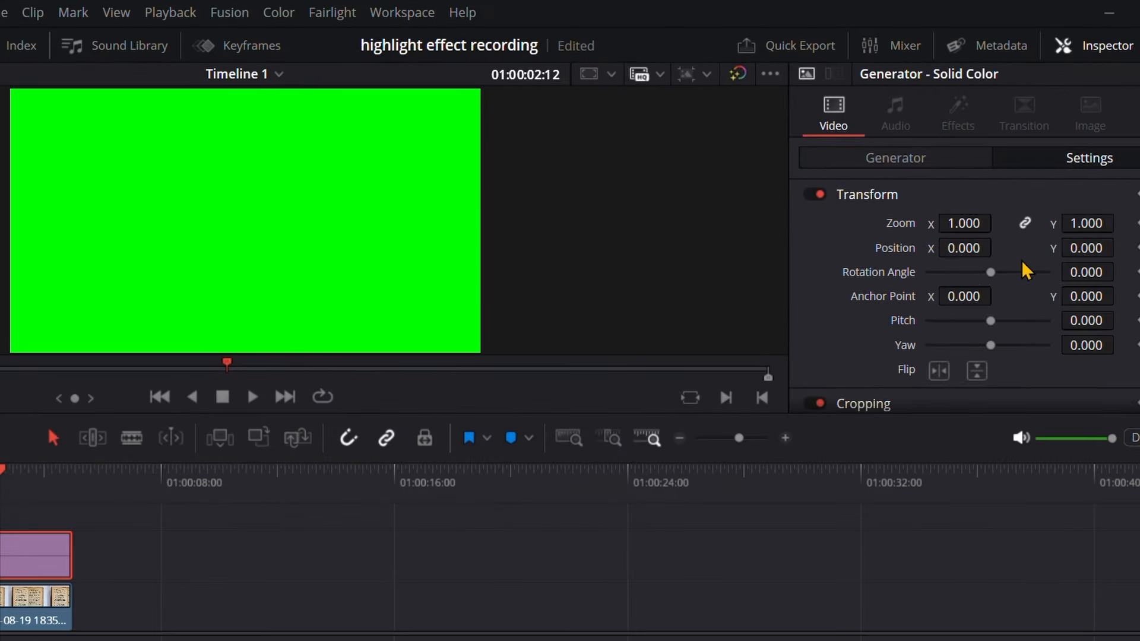
{"action": "scroll", "coordinate": [917, 261], "scroll_direction": "down", "scroll_amount": 4}
{"action": "left_click_drag", "start_coordinate": [927, 317], "coordinate": [1009, 401]}
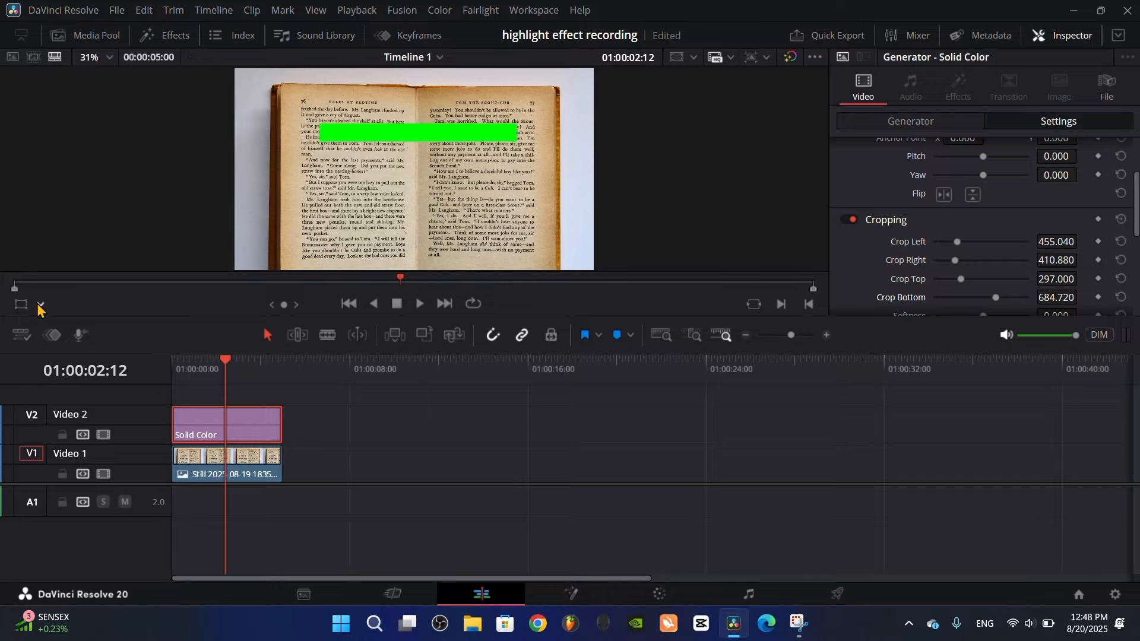
Fit the strip over "You haven't cleaned the shelf at all!" with on-screen crop handles, about 358 left, 1120 right, 266 top, 778 bottom
{"action": "left_click", "coordinate": [40, 305]}
{"action": "left_click", "coordinate": [38, 350]}
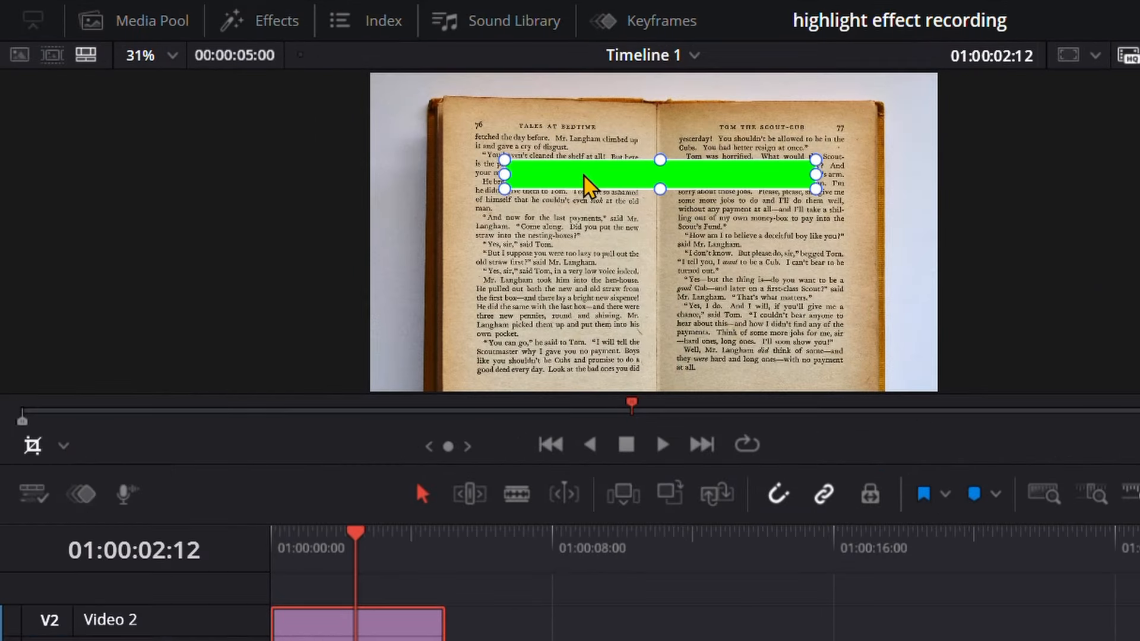
{"action": "left_click_drag", "start_coordinate": [582, 123], "coordinate": [577, 211]}
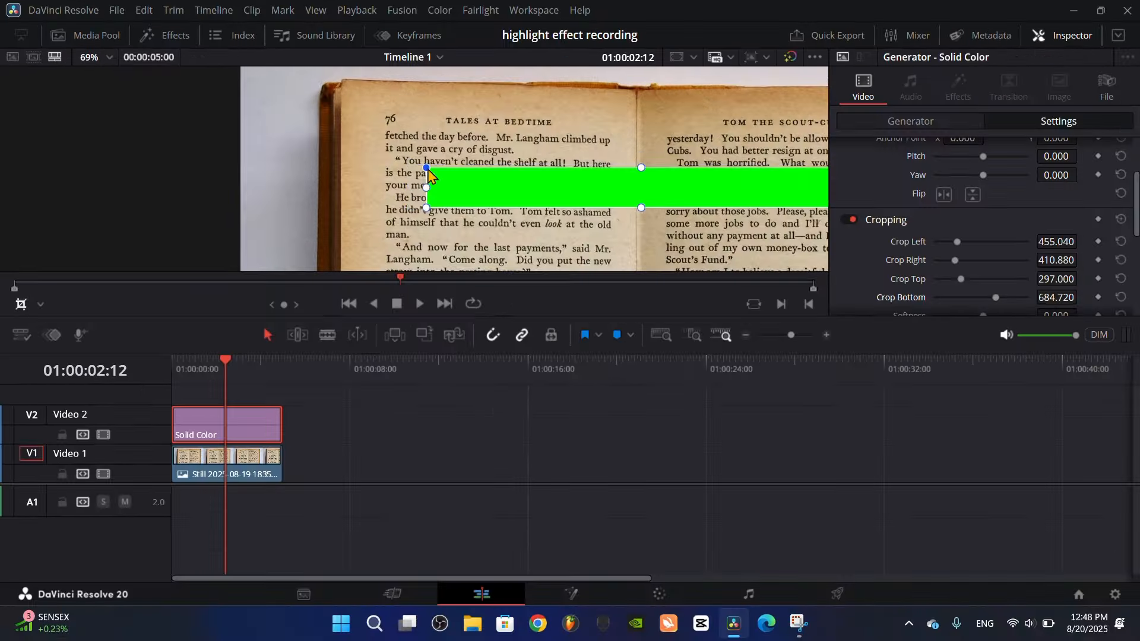
{"action": "left_click_drag", "start_coordinate": [424, 168], "coordinate": [389, 160]}
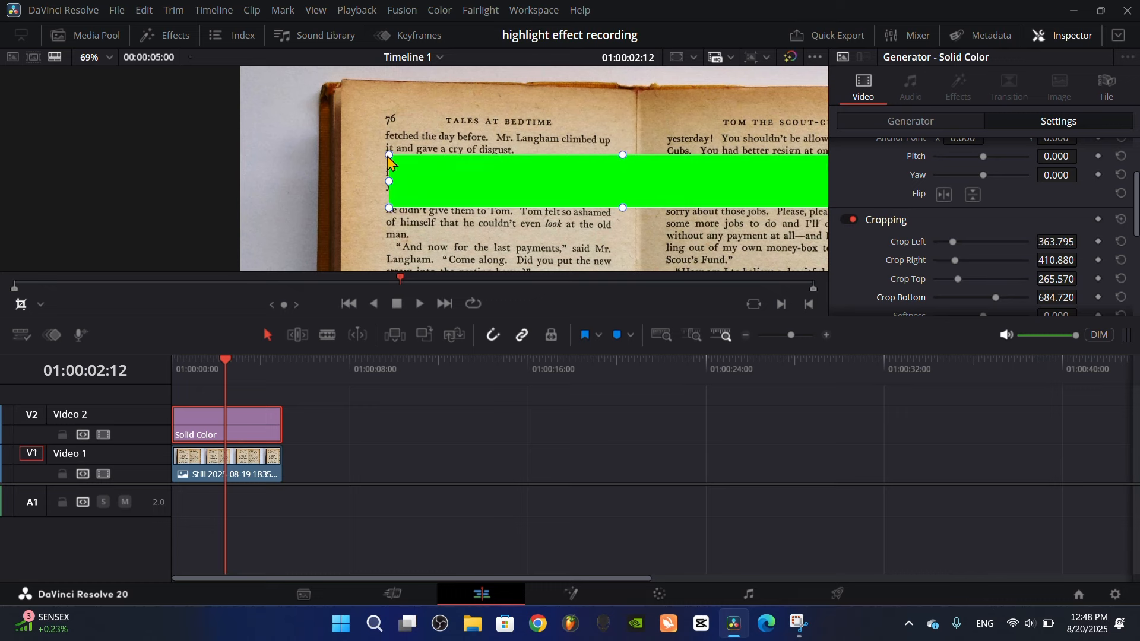
{"action": "left_click_drag", "start_coordinate": [389, 211], "coordinate": [389, 174]}
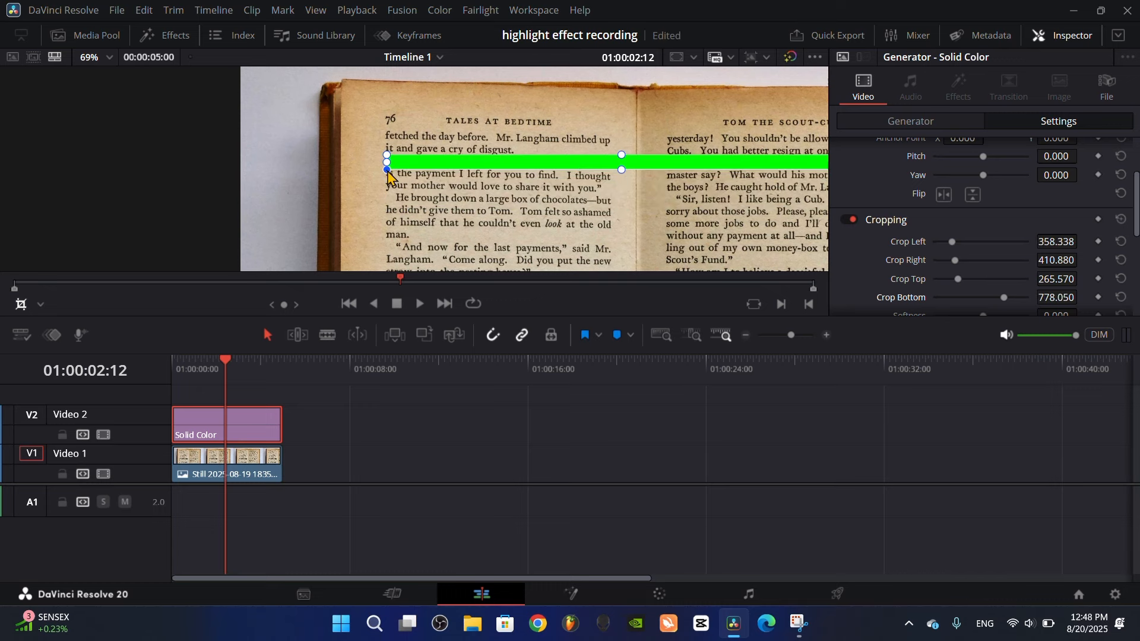
{"action": "left_click_drag", "start_coordinate": [579, 217], "coordinate": [427, 220]}
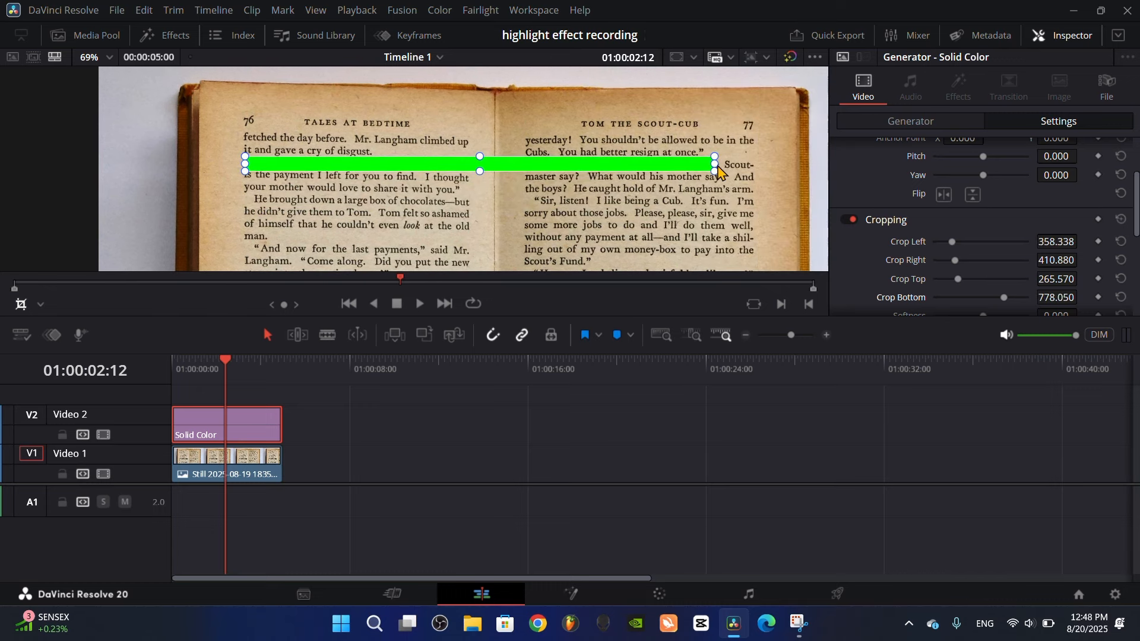
{"action": "left_click_drag", "start_coordinate": [718, 167], "coordinate": [427, 162]}
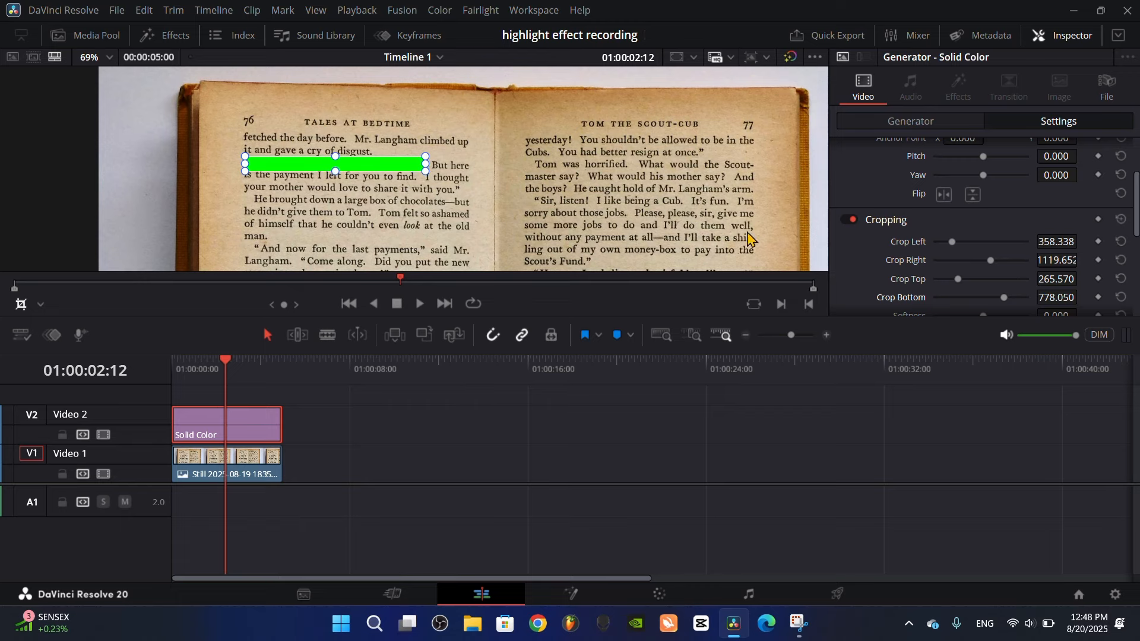
Set the green strip's composite mode to Multiply and deselect the clip
{"action": "scroll", "coordinate": [951, 204], "scroll_direction": "up", "scroll_amount": 2}
{"action": "scroll", "coordinate": [973, 249], "scroll_direction": "down", "scroll_amount": 8}
{"action": "left_click", "coordinate": [979, 268]}
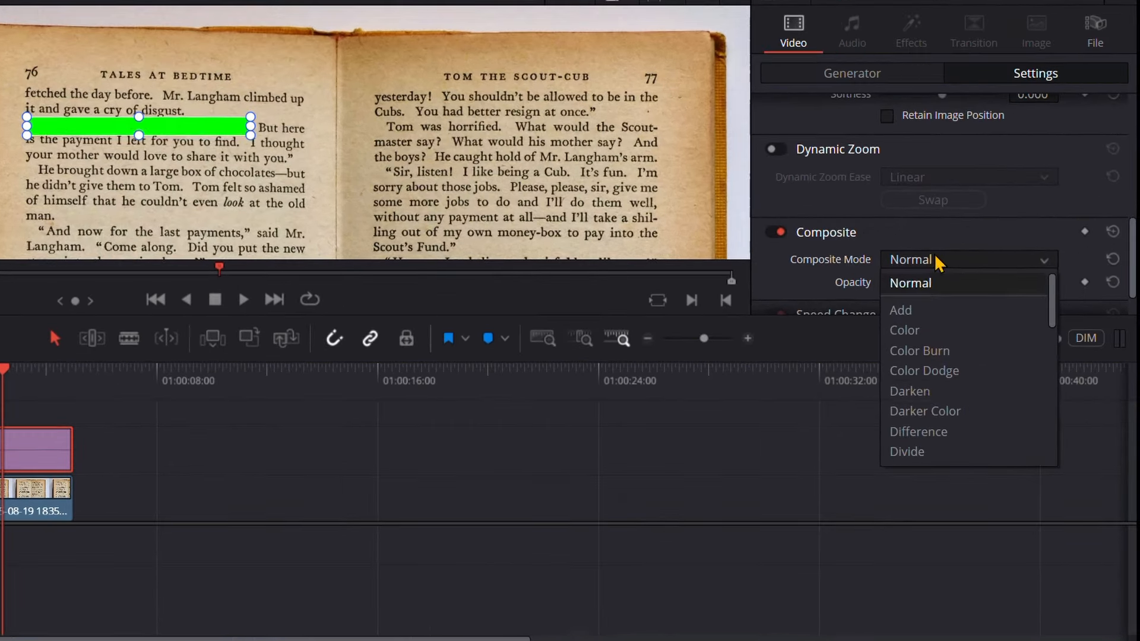
{"action": "scroll", "coordinate": [944, 410], "scroll_direction": "down", "scroll_amount": 2}
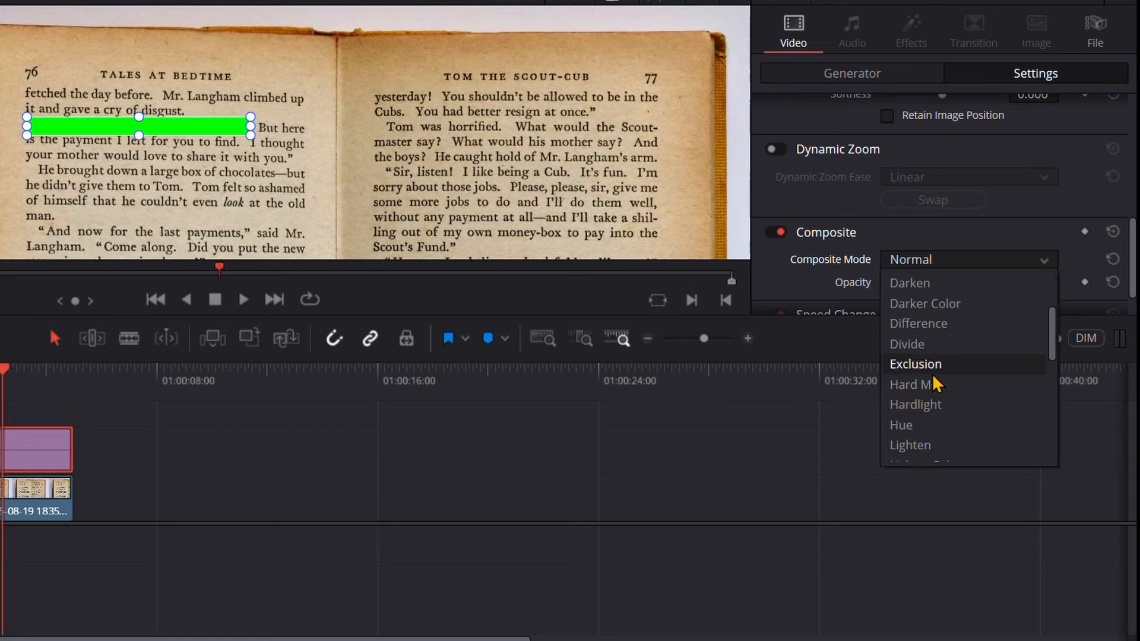
{"action": "scroll", "coordinate": [917, 418], "scroll_direction": "down", "scroll_amount": 3}
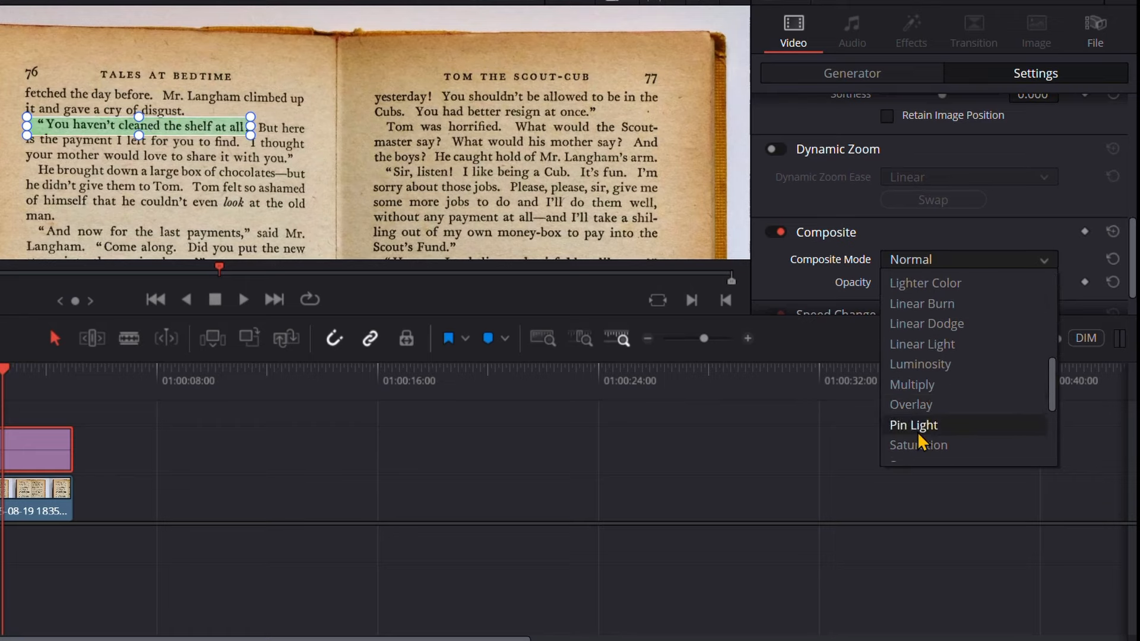
{"action": "left_click", "coordinate": [927, 392]}
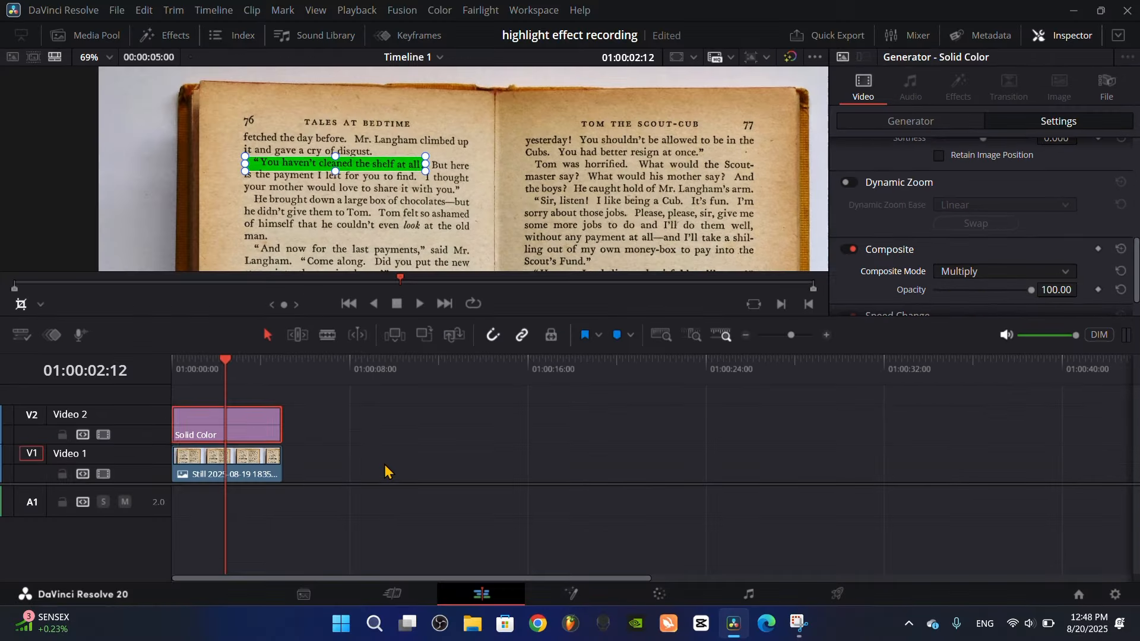
{"action": "left_click", "coordinate": [203, 500]}
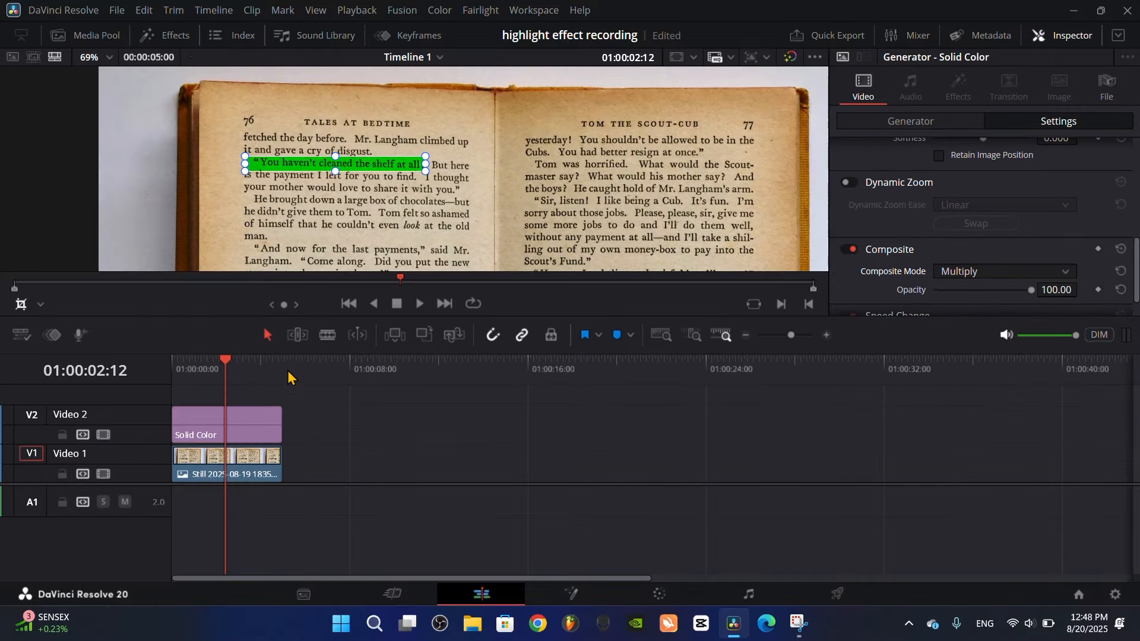
At 01:00:00:16, hide the on-screen crop controls and extend the end of the highlight slightly by adjusting Crop Right
{"action": "left_click_drag", "start_coordinate": [225, 369], "coordinate": [185, 369]}
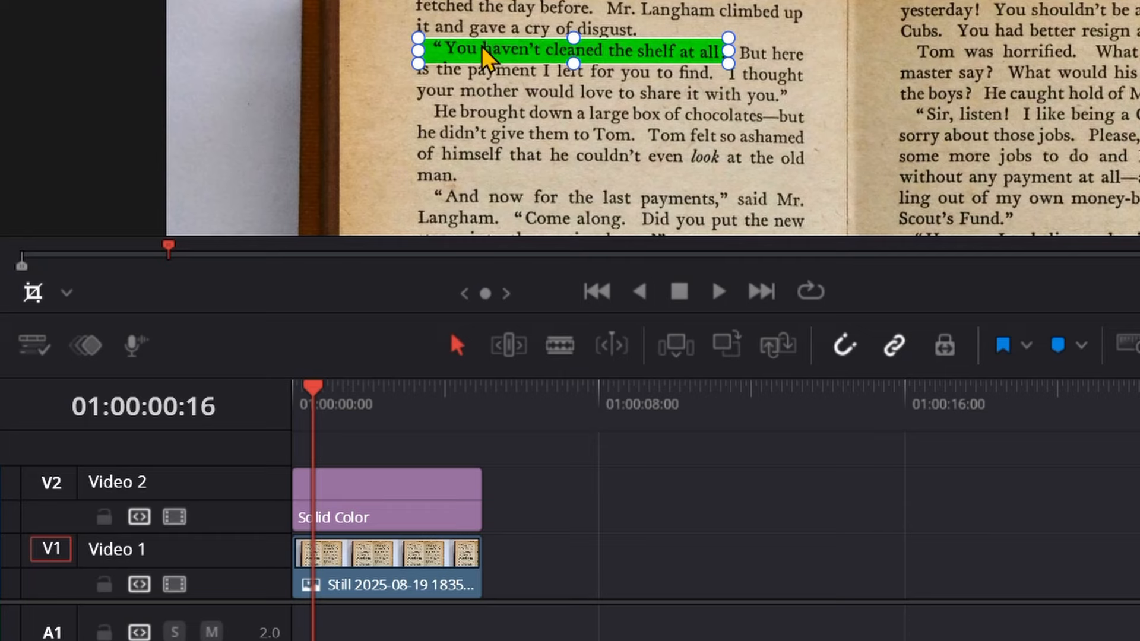
{"action": "left_click", "coordinate": [34, 291]}
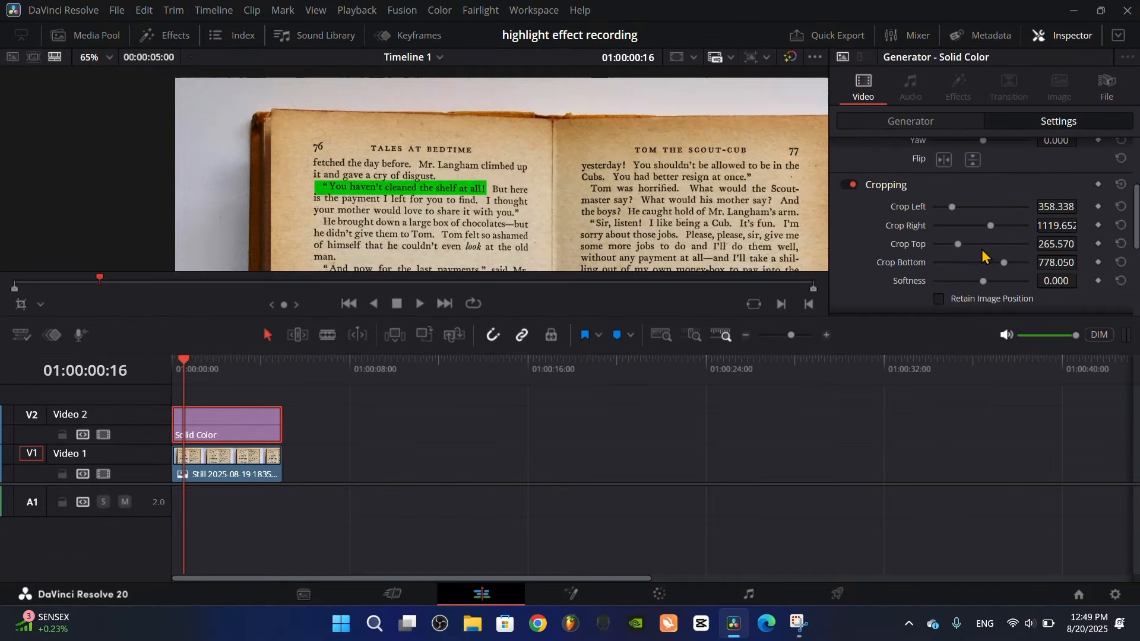
{"action": "mouse_move", "coordinate": [988, 226]}
{"action": "left_mouse_down"}
{"action": "mouse_move", "coordinate": [1010, 235]}
{"action": "mouse_move", "coordinate": [980, 234]}
{"action": "mouse_move", "coordinate": [1017, 237]}
{"action": "mouse_move", "coordinate": [998, 232]}
{"action": "left_mouse_up"}
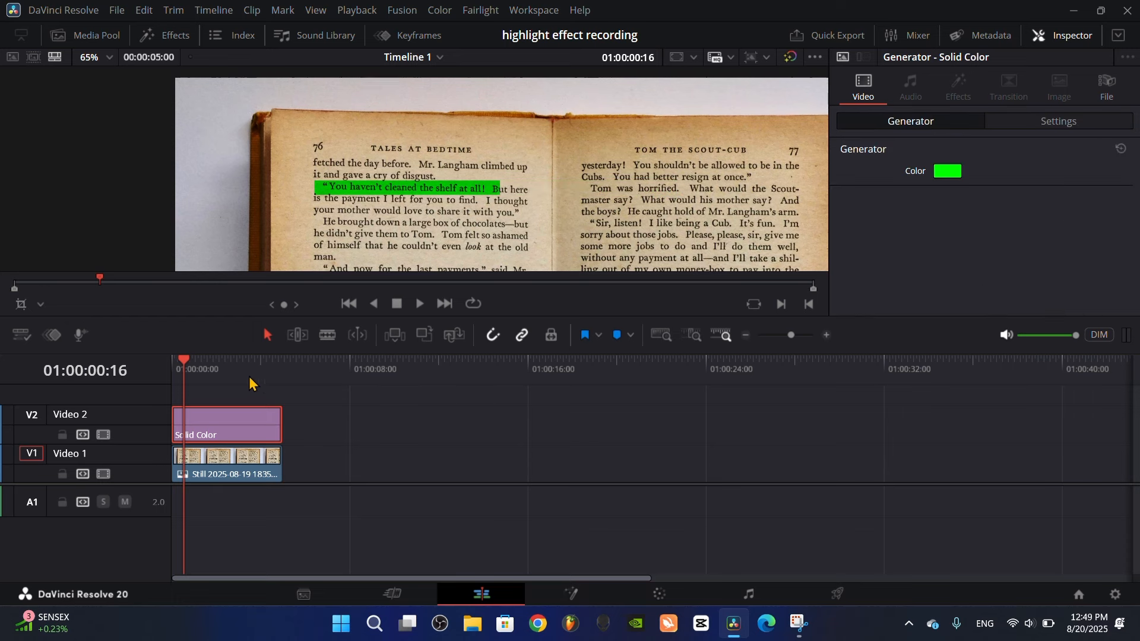
Adjust the yaw and zoom of the book image clip on Video 1
{"action": "left_click", "coordinate": [215, 469]}
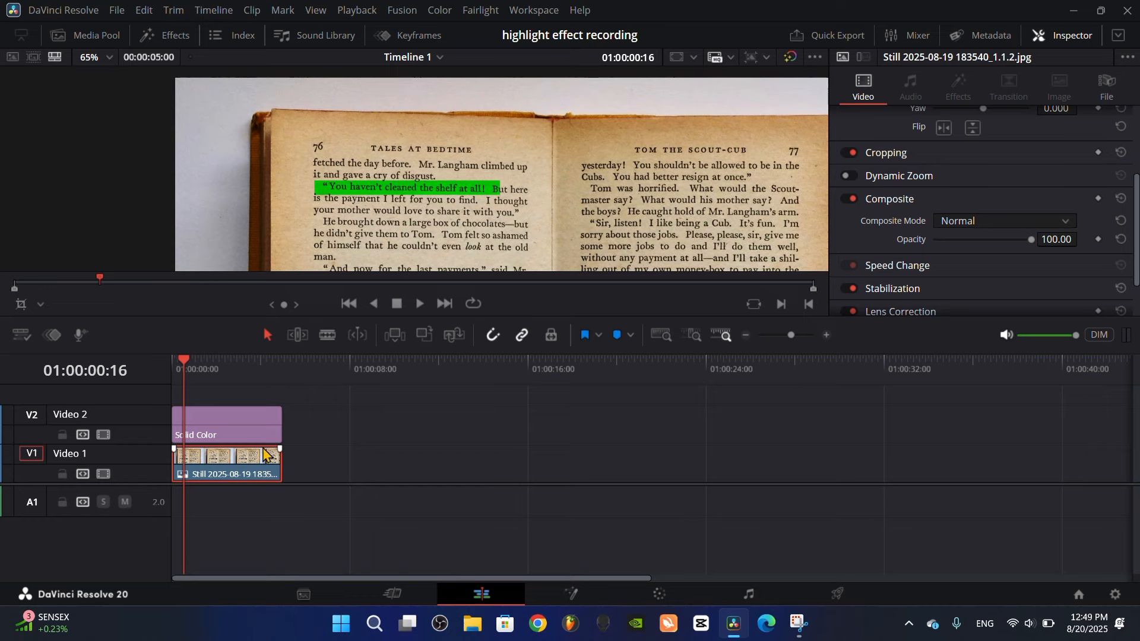
{"action": "scroll", "coordinate": [1047, 201], "scroll_direction": "up", "scroll_amount": 4}
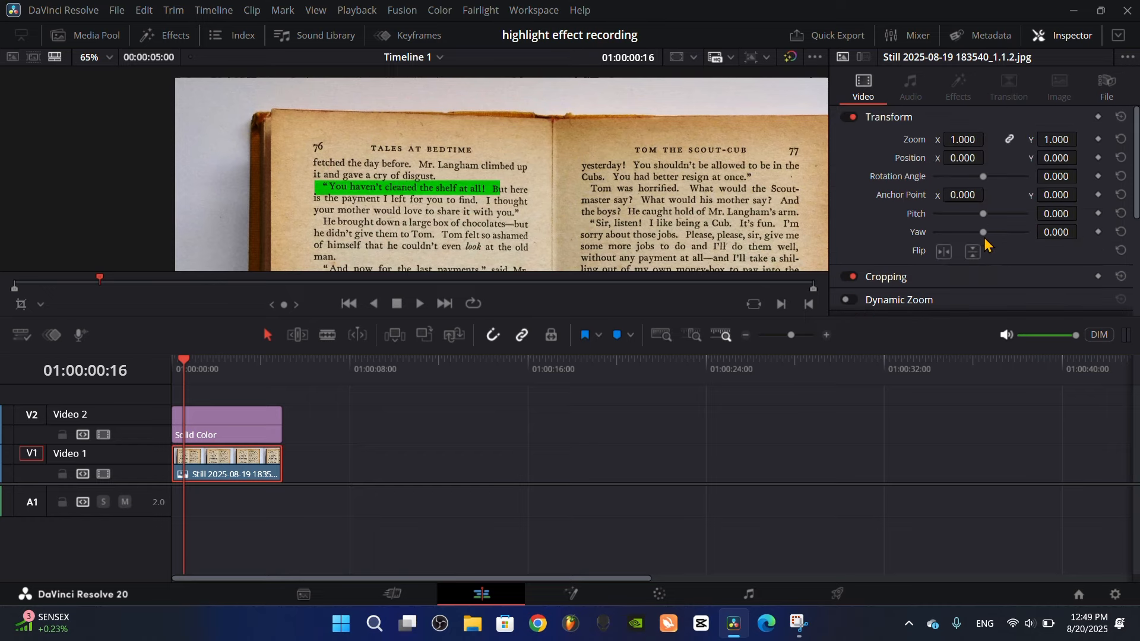
{"action": "mouse_move", "coordinate": [983, 236]}
{"action": "left_mouse_down"}
{"action": "mouse_move", "coordinate": [1005, 232]}
{"action": "mouse_move", "coordinate": [988, 232]}
{"action": "left_mouse_up"}
{"action": "left_click_drag", "start_coordinate": [962, 139], "coordinate": [997, 139]}
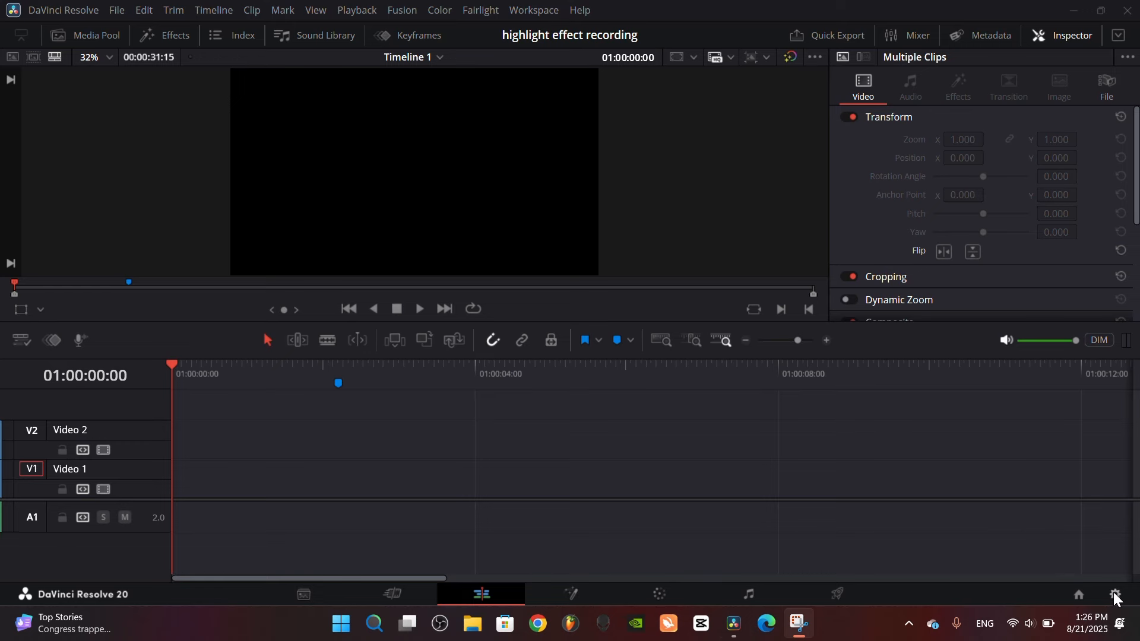
Open the project settings
{"action": "left_click", "coordinate": [1115, 595]}
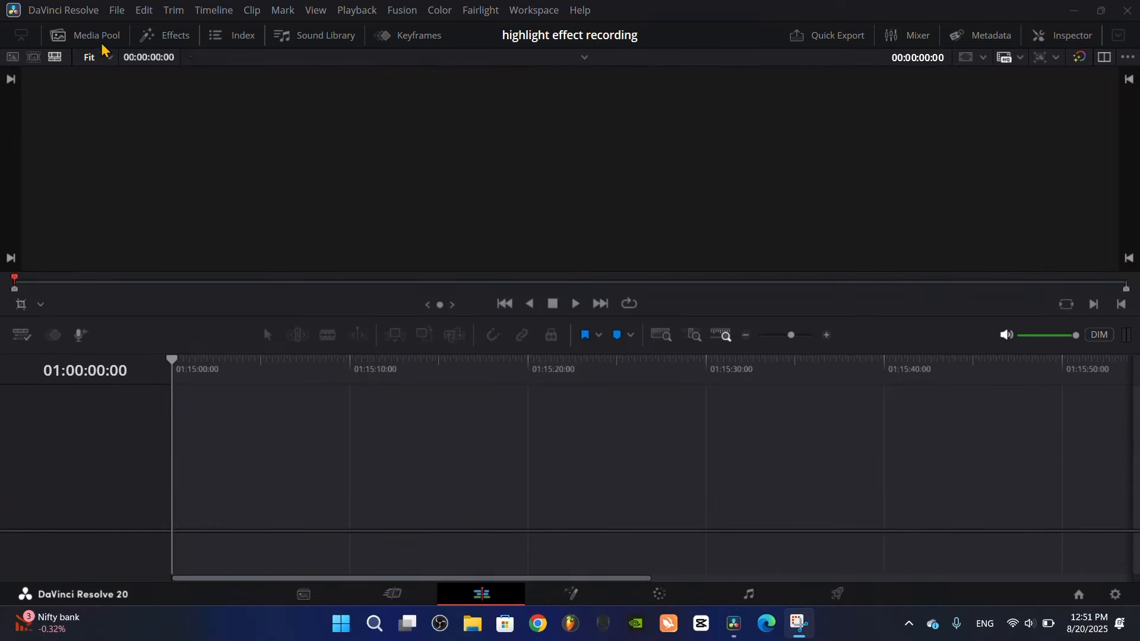
Place the book image on a new timeline and open the clip in the Fusion page
{"action": "left_click", "coordinate": [89, 35]}
{"action": "left_click_drag", "start_coordinate": [155, 150], "coordinate": [513, 475]}
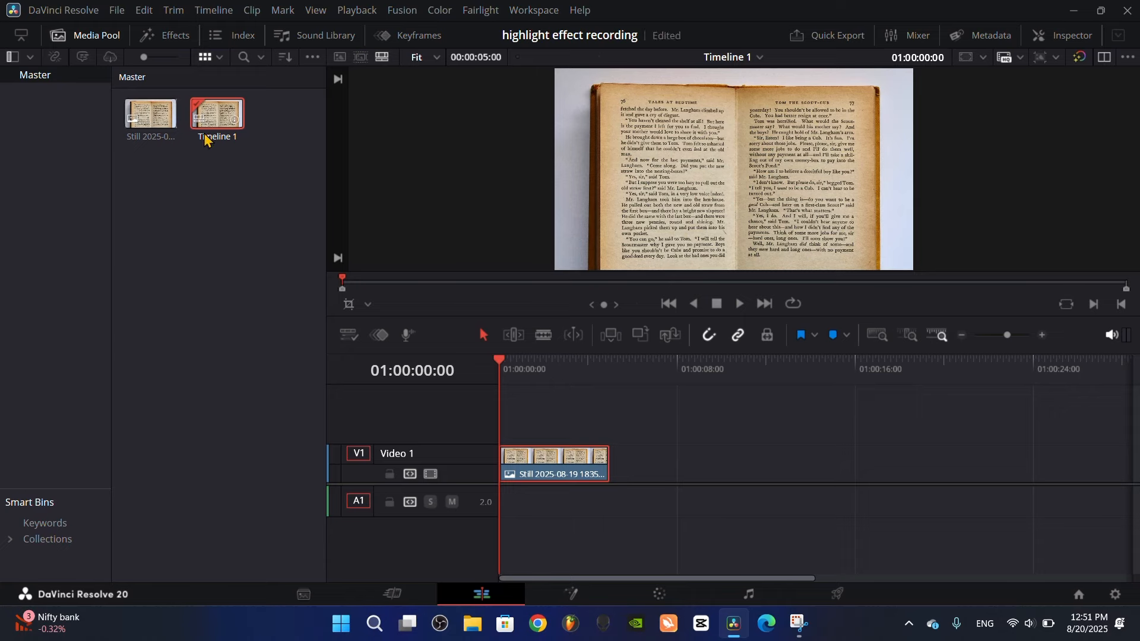
{"action": "left_click", "coordinate": [75, 37]}
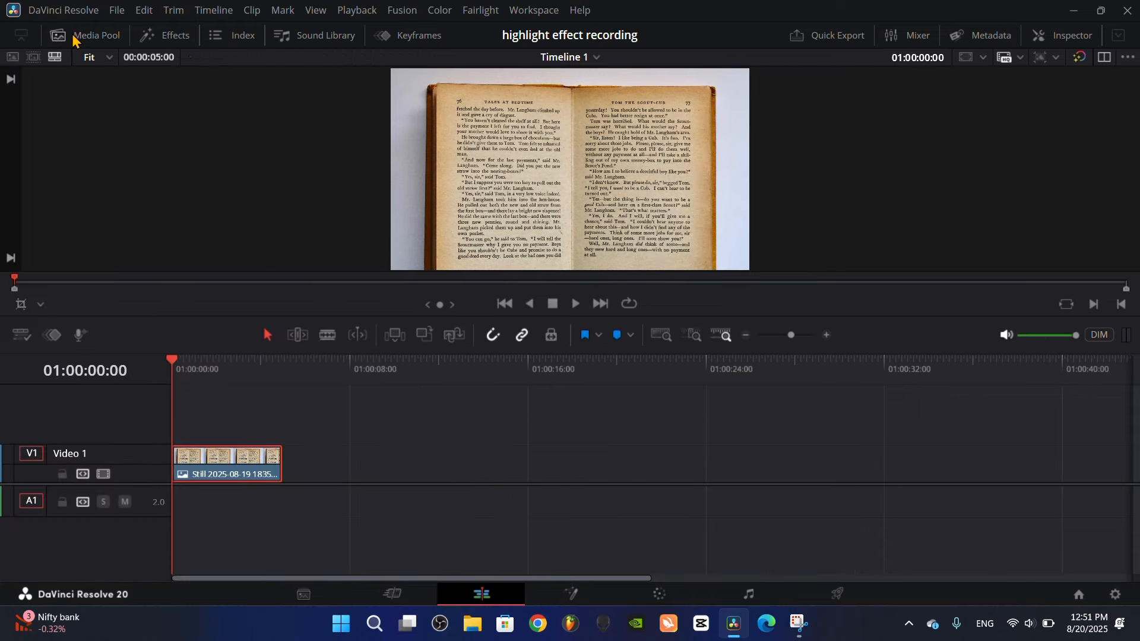
{"action": "right_click", "coordinate": [220, 466]}
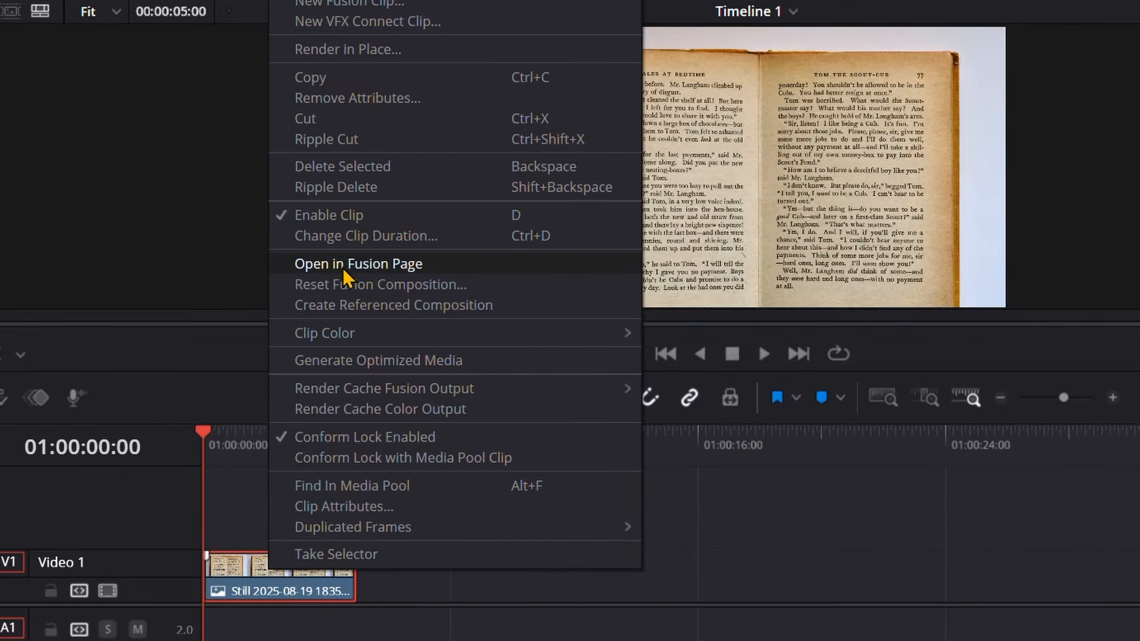
{"action": "left_click", "coordinate": [344, 266]}
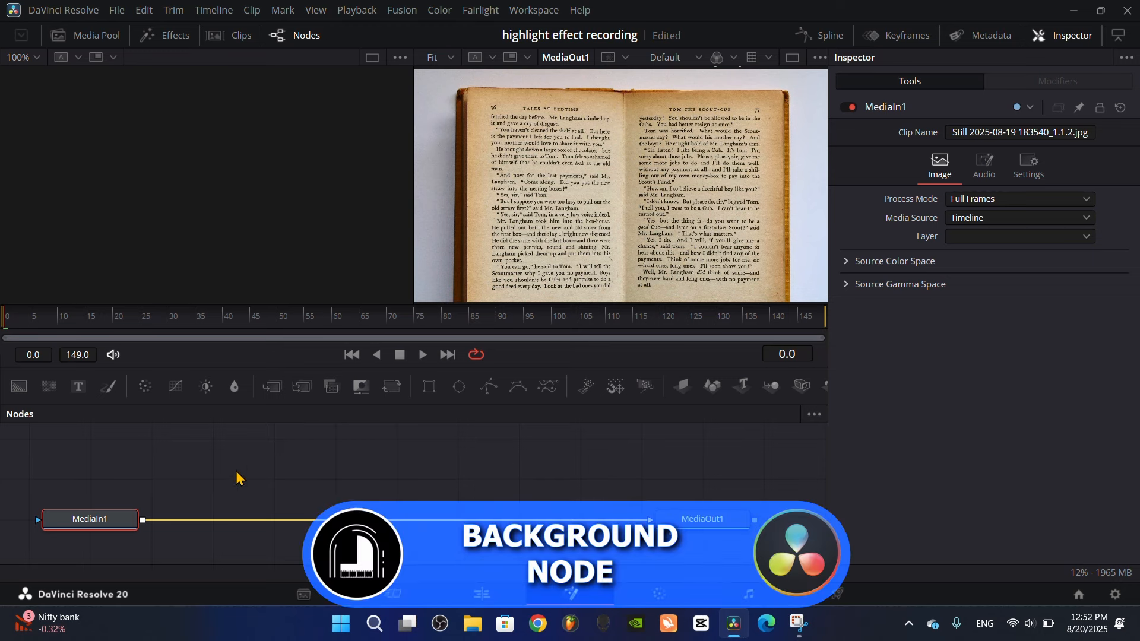
Add a Background node and merge it over the book image between MediaIn1 and MediaOut1
{"action": "left_click_drag", "start_coordinate": [18, 387], "coordinate": [145, 525]}
{"action": "scroll", "coordinate": [325, 486], "scroll_direction": "up", "scroll_amount": 2}
{"action": "left_click_drag", "start_coordinate": [330, 481], "coordinate": [366, 465]}
{"action": "scroll", "coordinate": [371, 474], "scroll_direction": "down", "scroll_amount": 2}
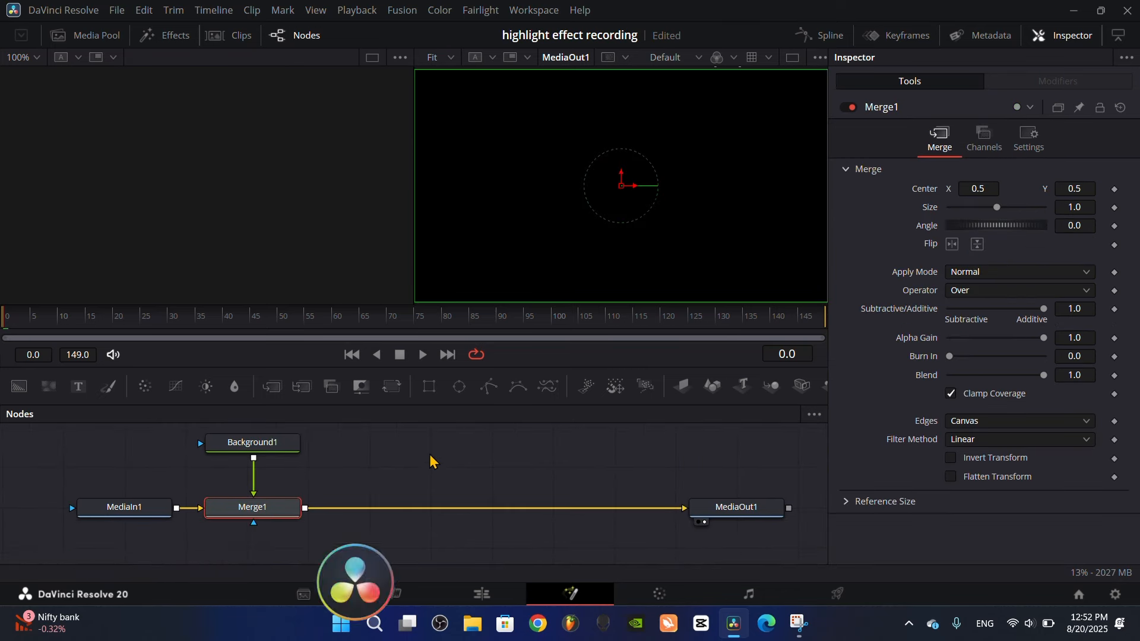
Add a Polygon node and connect its output to the mask input of Background1
{"action": "left_click_drag", "start_coordinate": [490, 392], "coordinate": [353, 427]}
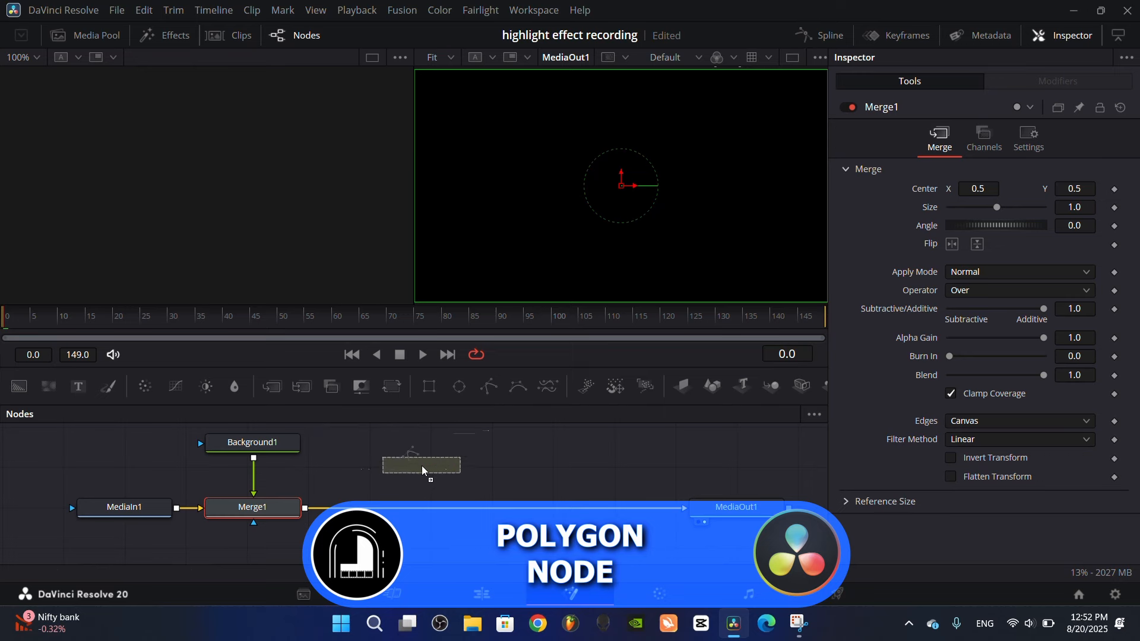
{"action": "left_click_drag", "start_coordinate": [135, 437], "coordinate": [120, 451]}
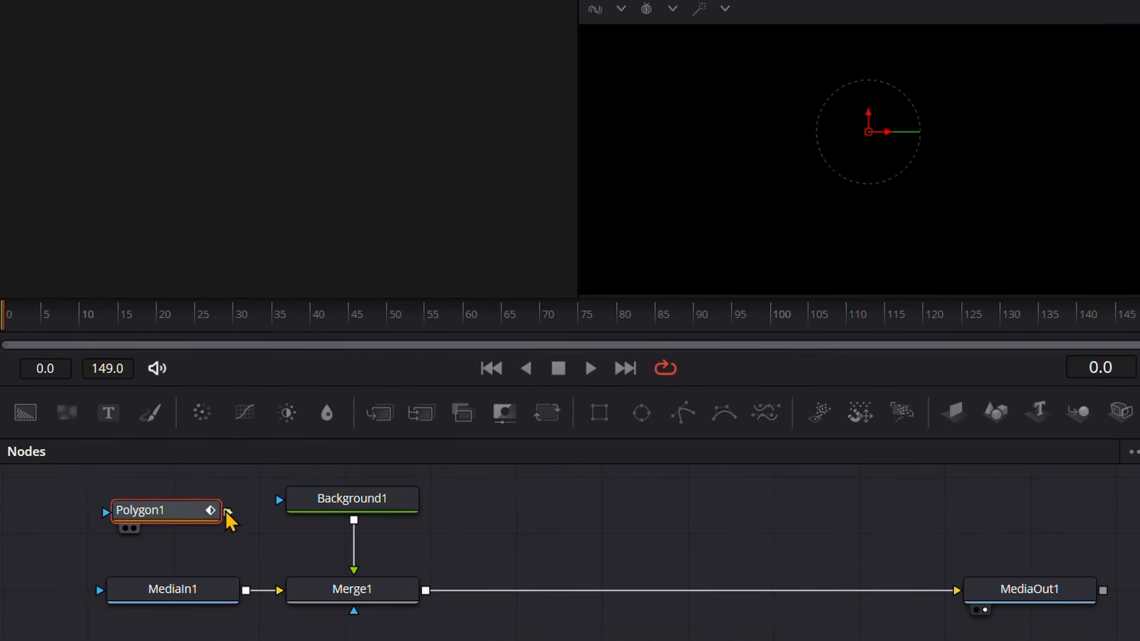
{"action": "left_click_drag", "start_coordinate": [226, 511], "coordinate": [298, 502]}
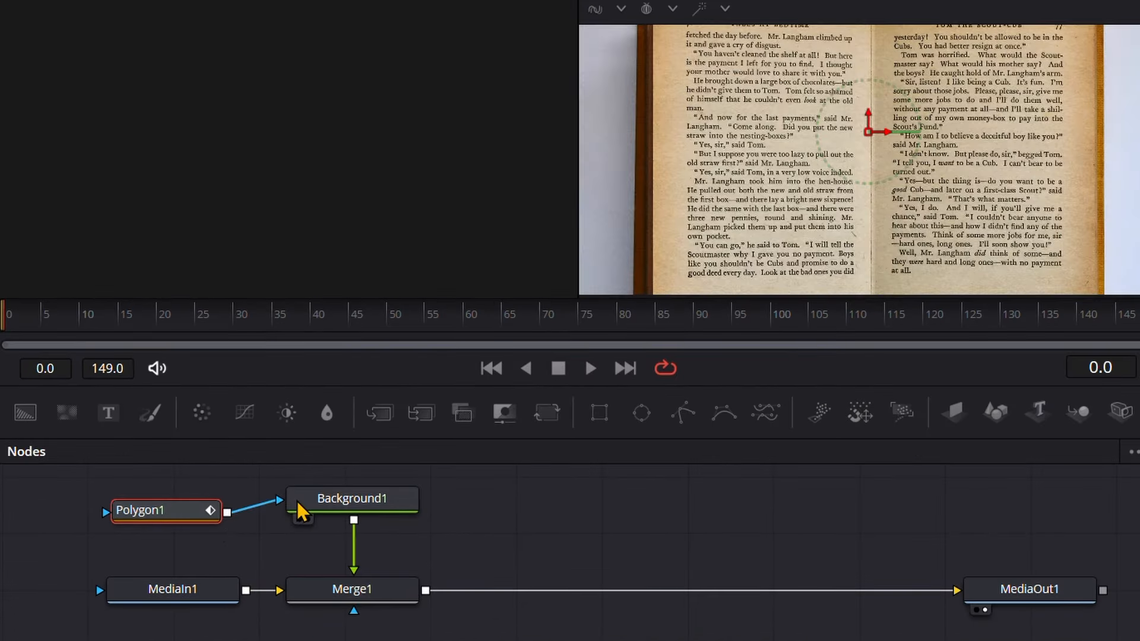
Draw a straight two-point polygon line through the sentence "You haven't cleaned the shelf at all!" on page 76
{"action": "scroll", "coordinate": [707, 63], "scroll_direction": "up", "scroll_amount": 2}
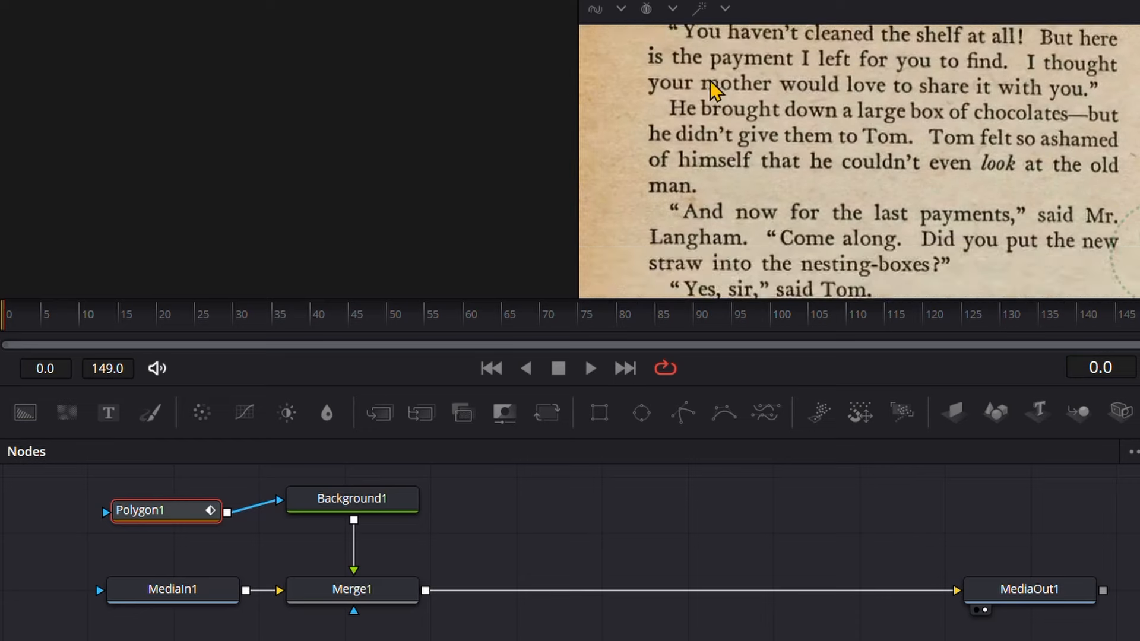
{"action": "scroll", "coordinate": [712, 88], "scroll_direction": "up", "scroll_amount": 1}
{"action": "left_click_drag", "start_coordinate": [715, 88], "coordinate": [713, 174]}
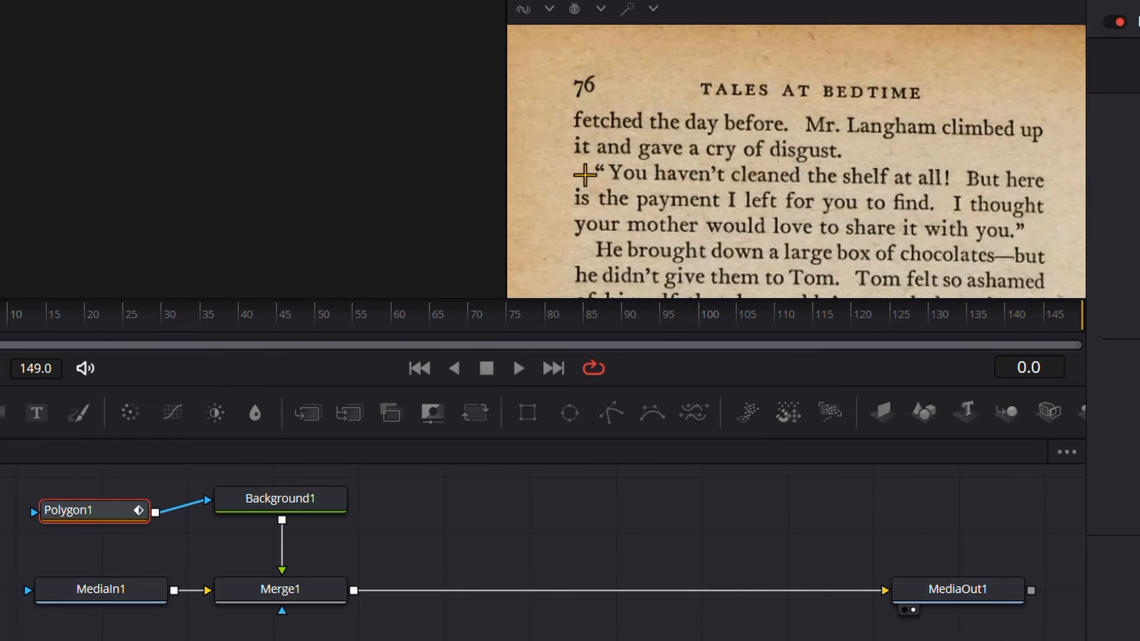
{"action": "left_click", "coordinate": [585, 175]}
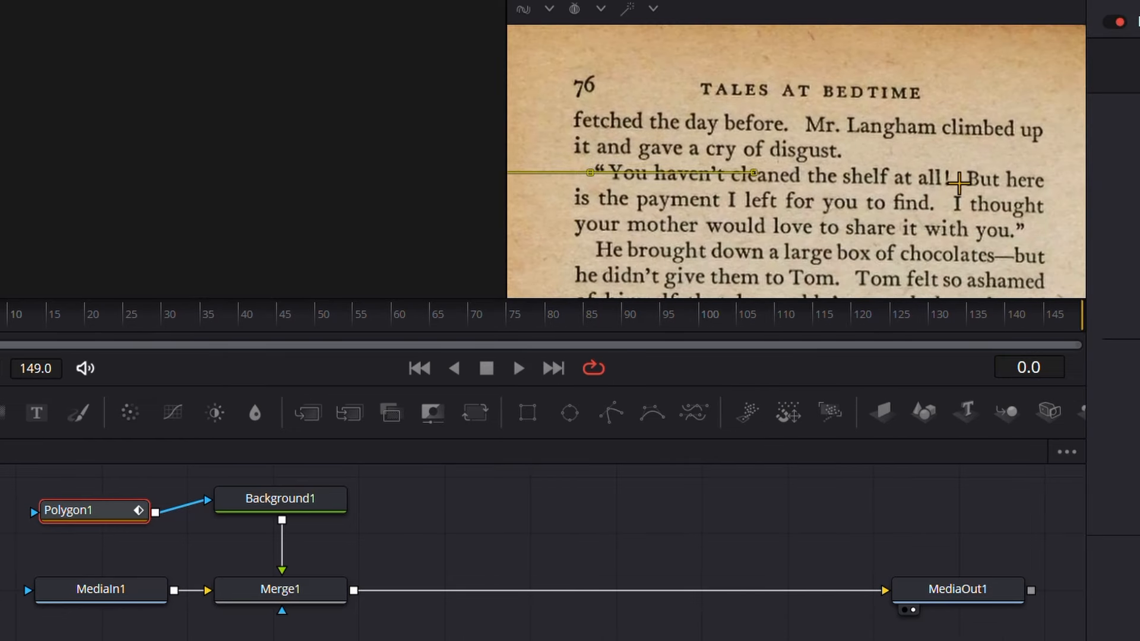
{"action": "left_click", "coordinate": [953, 177]}
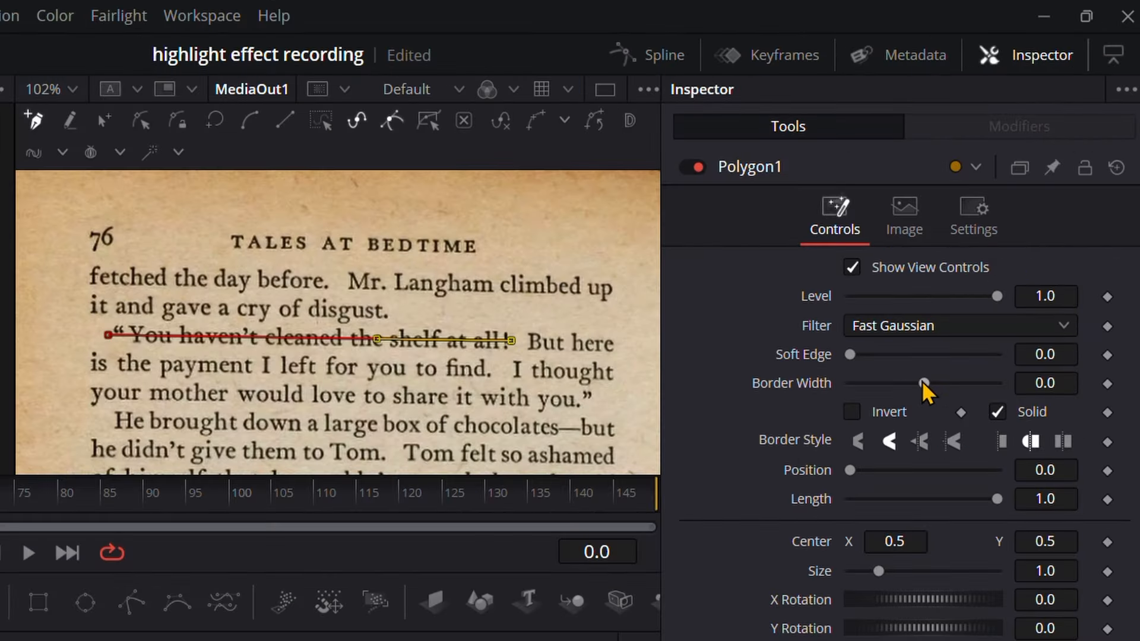
Set Polygon1's border width to 0.016, compare the flat and rounded end caps, and keep the rounded cap style
{"action": "left_click_drag", "start_coordinate": [923, 381], "coordinate": [929, 383]}
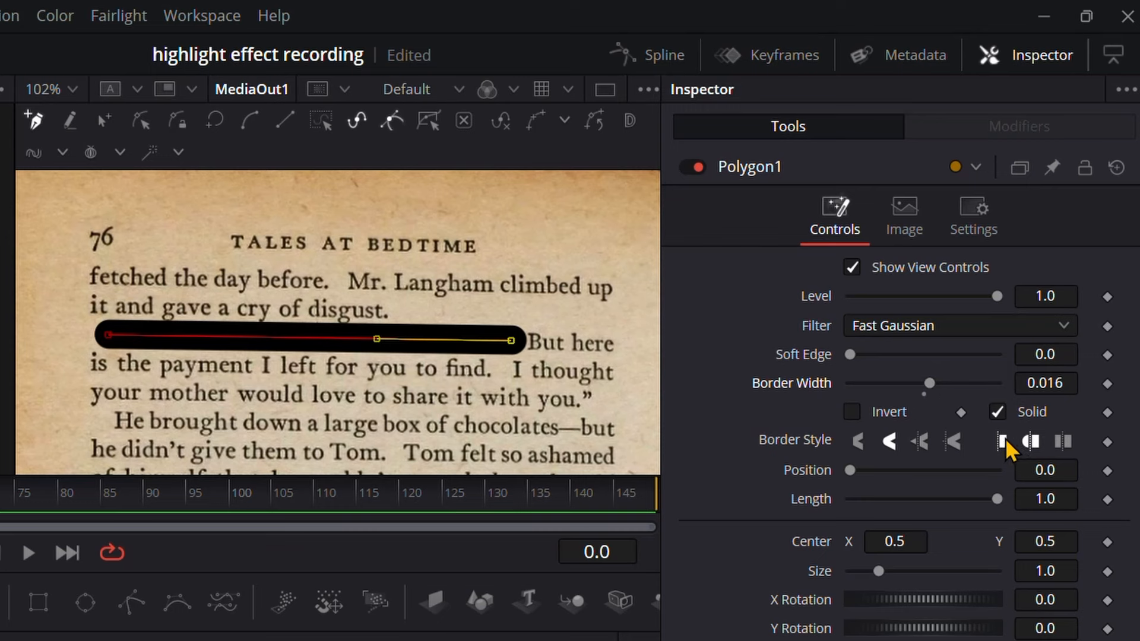
{"action": "scroll", "coordinate": [83, 320], "scroll_direction": "up", "scroll_amount": 5}
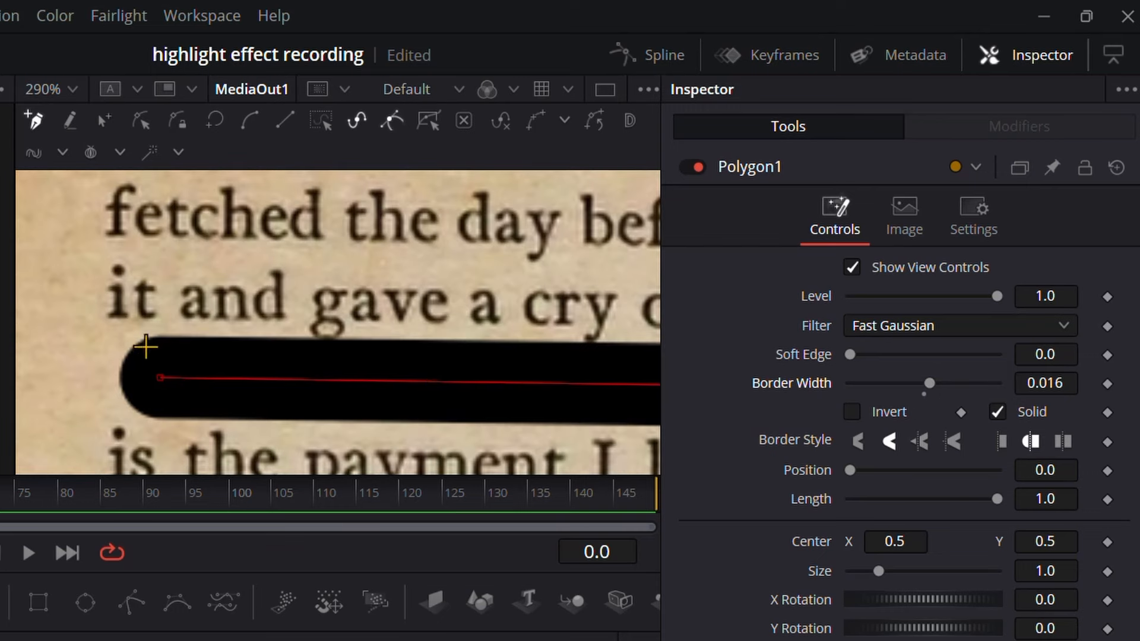
{"action": "left_click", "coordinate": [1001, 443]}
{"action": "left_click", "coordinate": [1031, 442]}
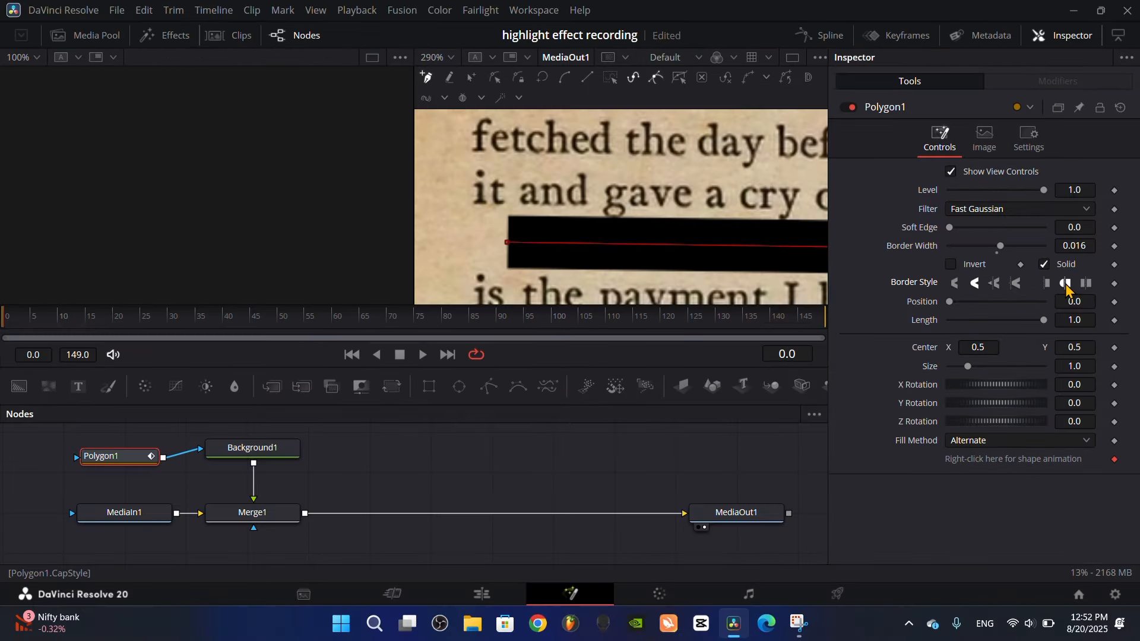
{"action": "left_click", "coordinate": [1031, 442]}
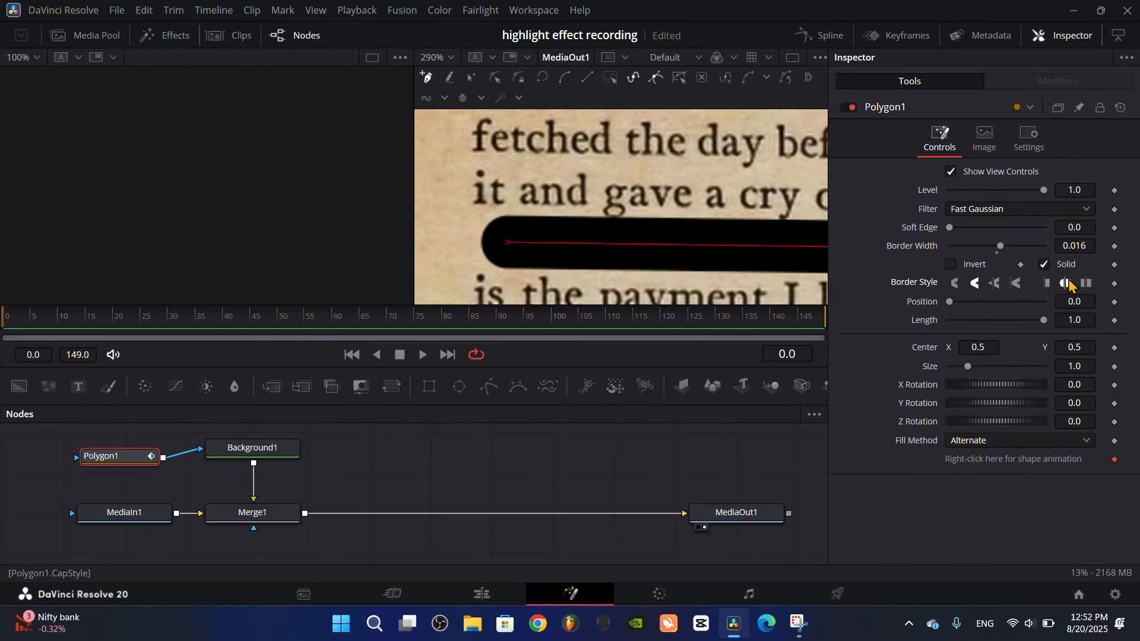
{"action": "scroll", "coordinate": [568, 226], "scroll_direction": "down", "scroll_amount": 6}
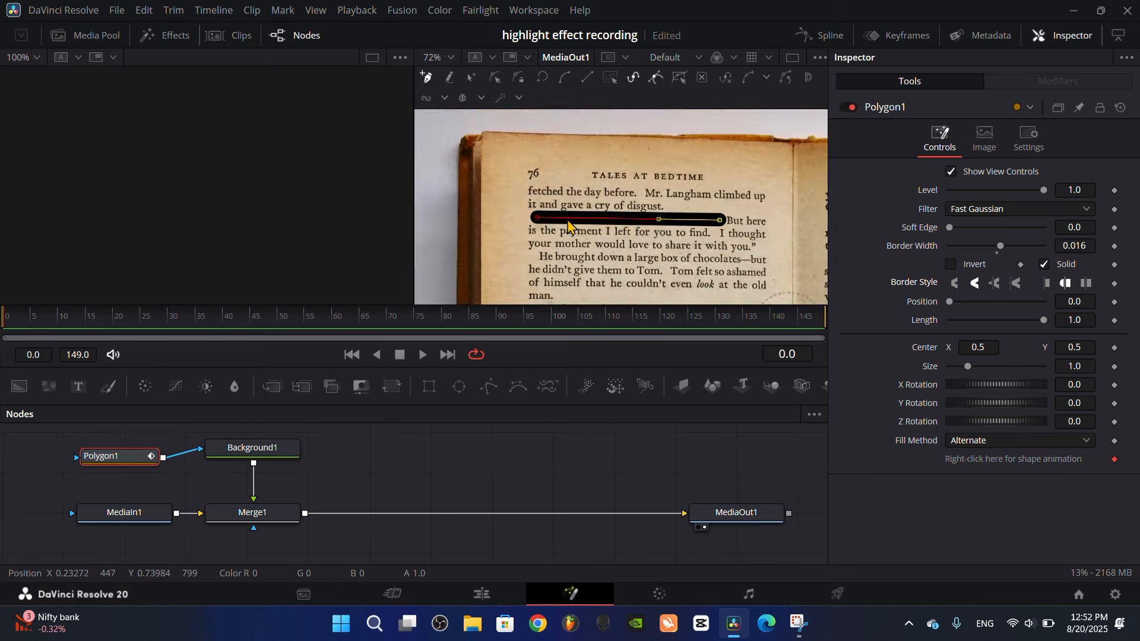
Make Background1's solid color green by setting its Green value to about 0.756
{"action": "scroll", "coordinate": [568, 225], "scroll_direction": "up", "scroll_amount": 2}
{"action": "left_click", "coordinate": [248, 450]}
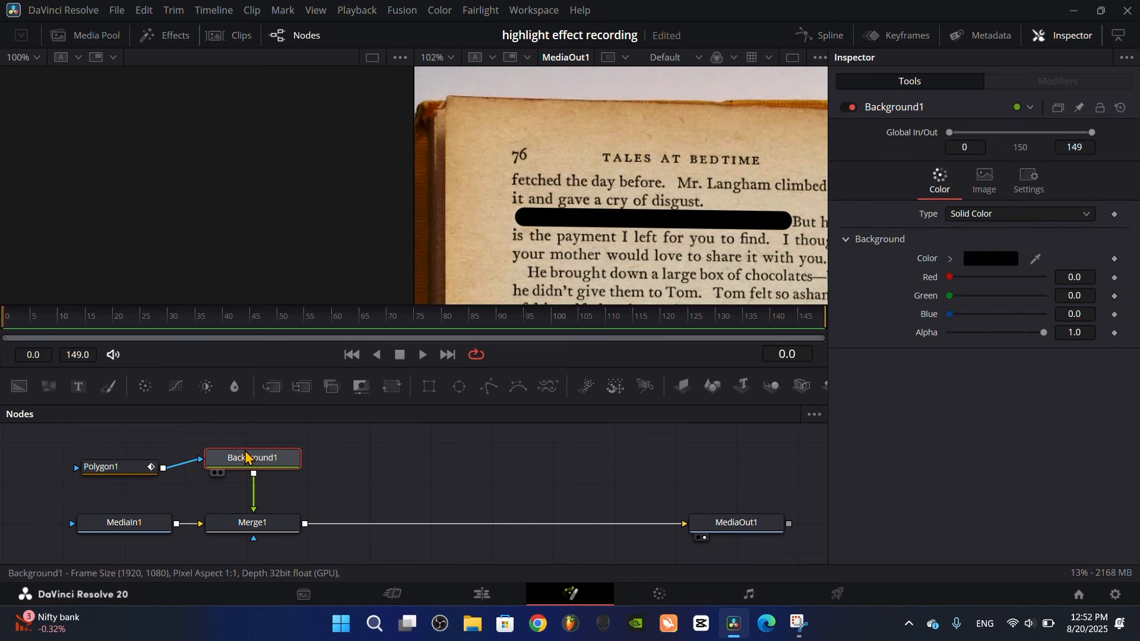
{"action": "left_click_drag", "start_coordinate": [950, 304], "coordinate": [1017, 311]}
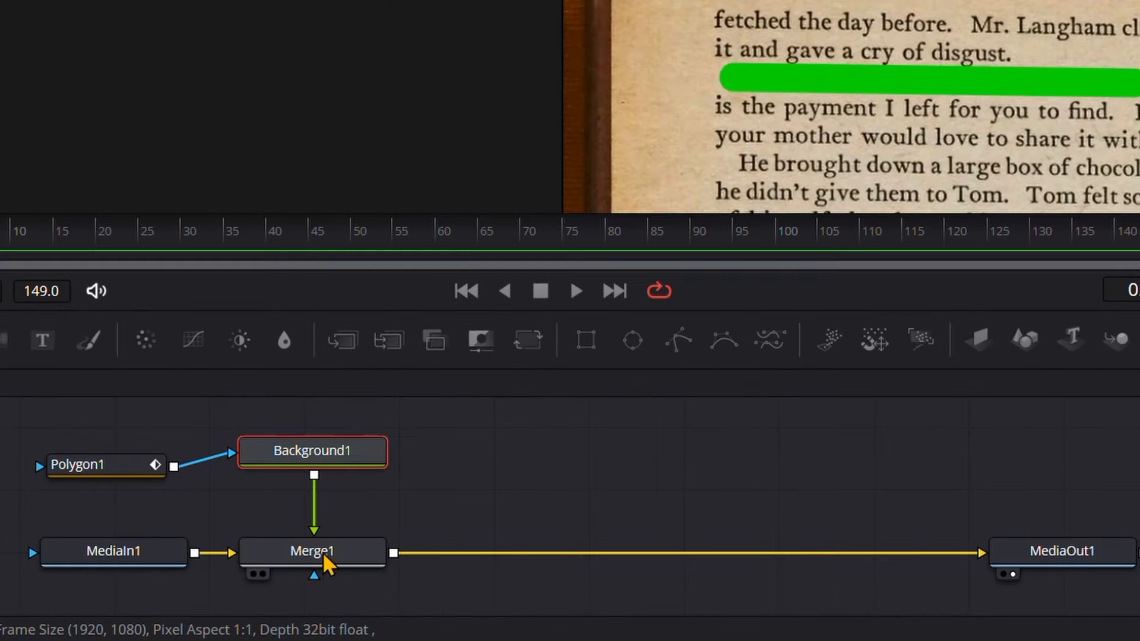
Set Merge1's apply mode to Multiply and lower its blend to about 0.661 so the highlighted text is readable
{"action": "left_click", "coordinate": [252, 523]}
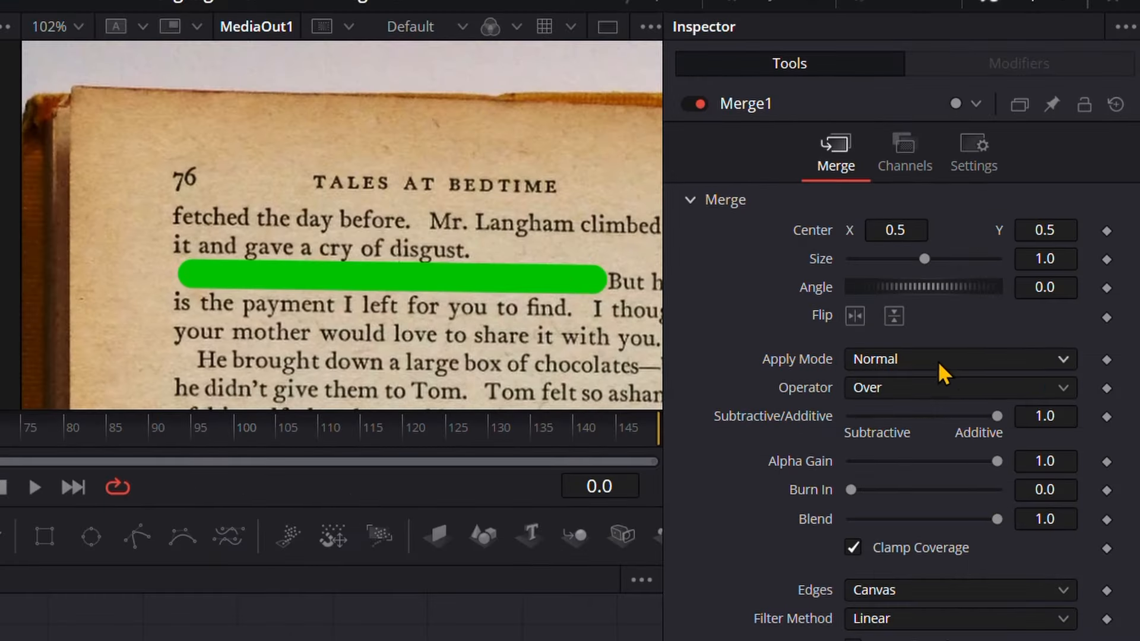
{"action": "left_click", "coordinate": [938, 361]}
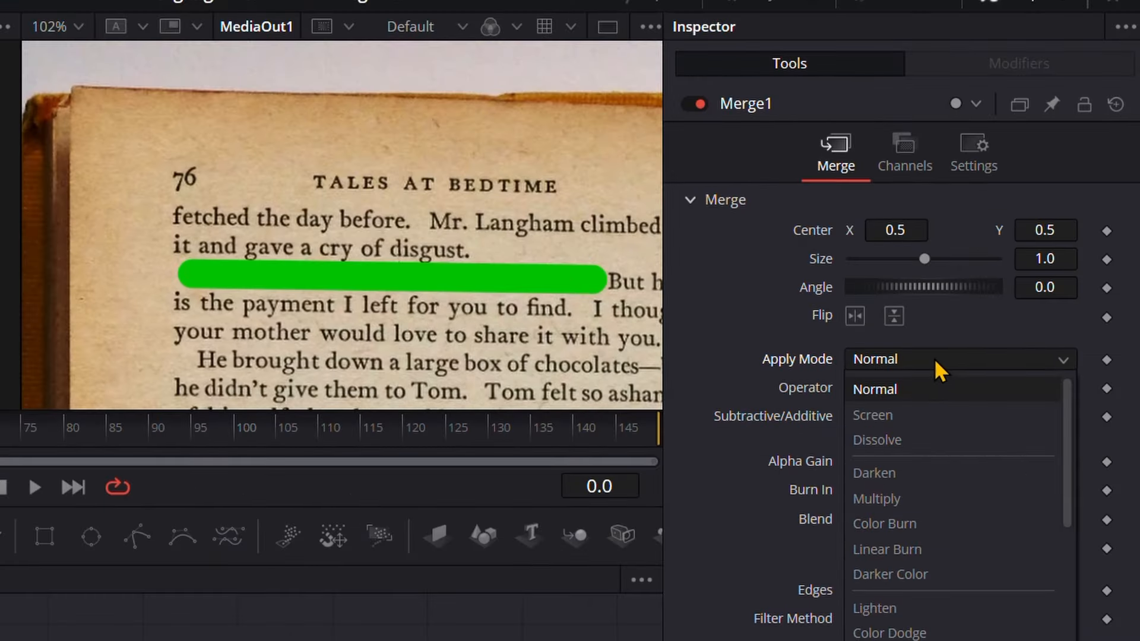
{"action": "left_click", "coordinate": [907, 501]}
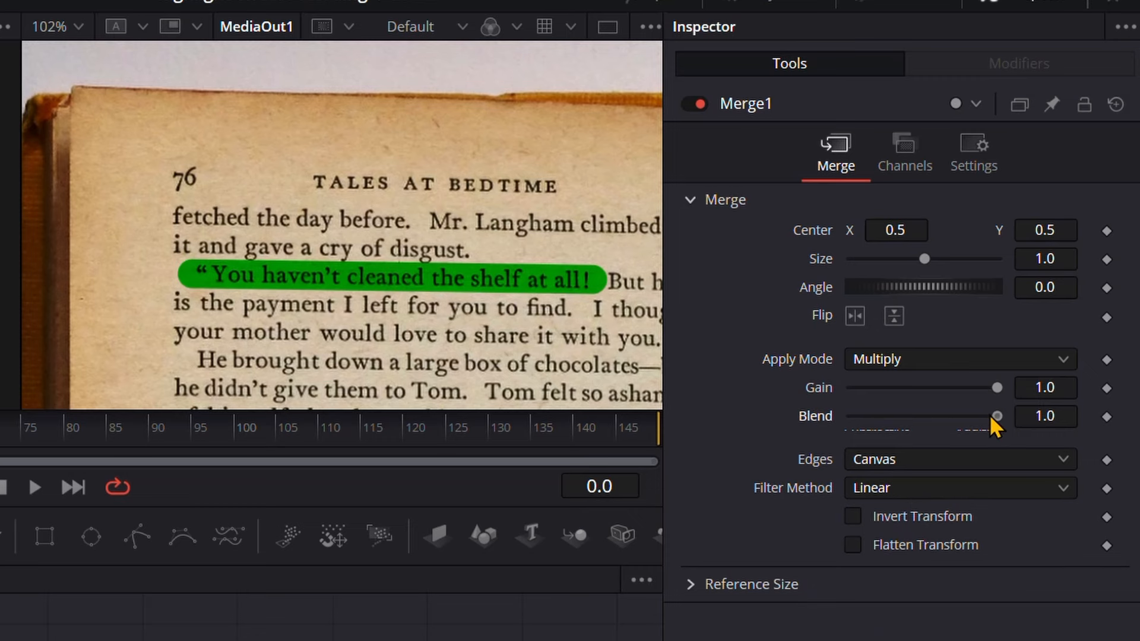
{"action": "left_click_drag", "start_coordinate": [997, 416], "coordinate": [944, 417]}
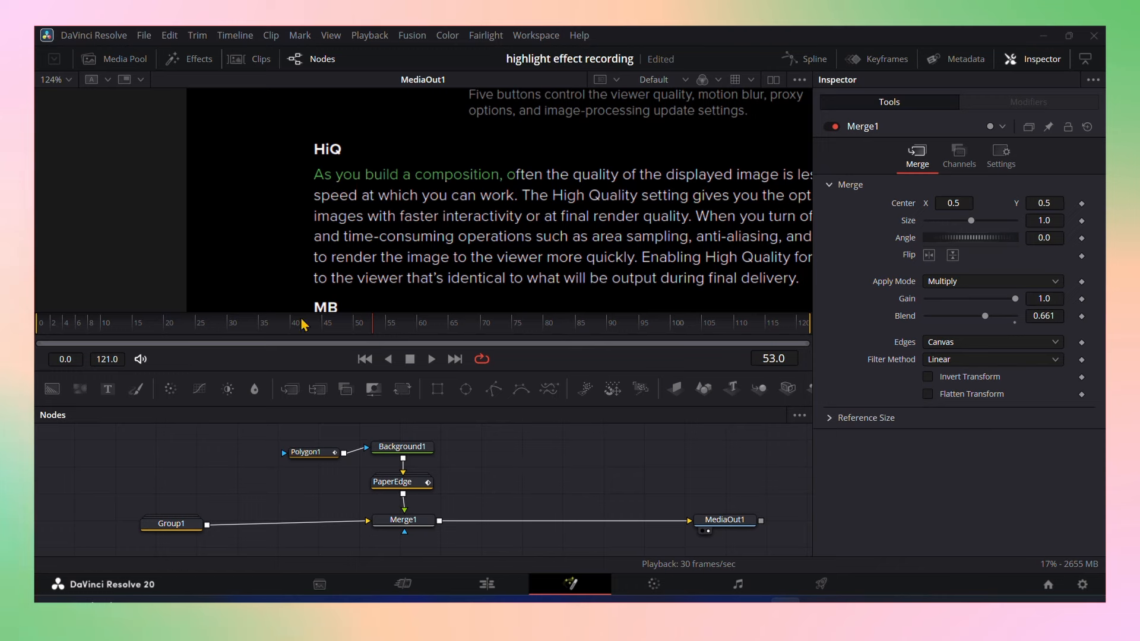
In the composition with white text on black, set Merge1's apply mode to Screen and scrub through the highlight animation
{"action": "left_click_drag", "start_coordinate": [298, 331], "coordinate": [392, 332]}
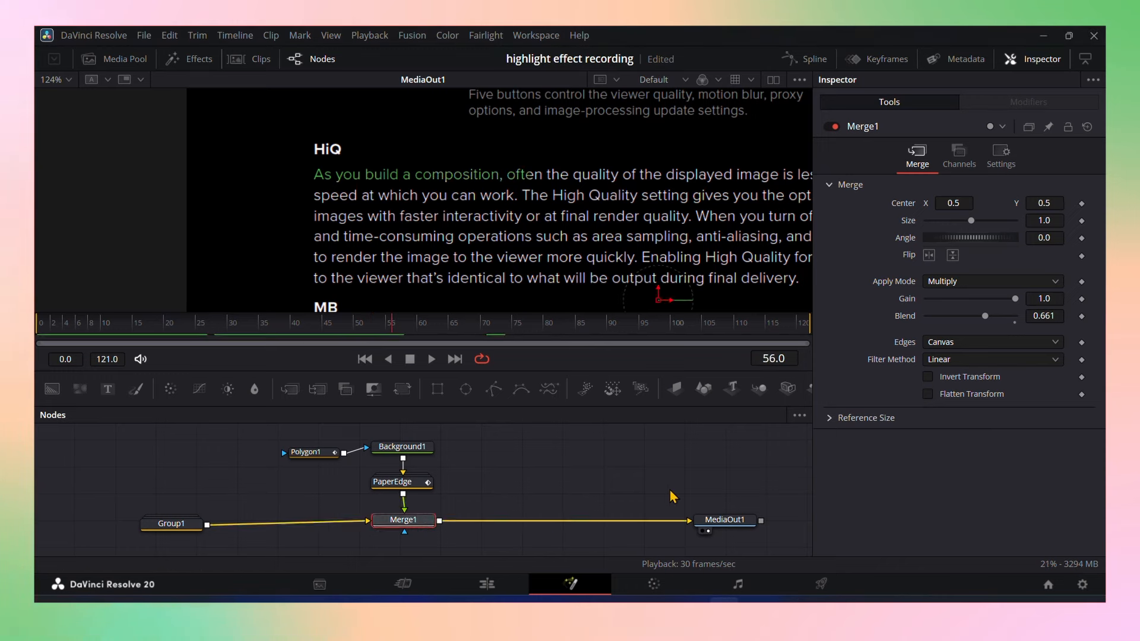
{"action": "left_click", "coordinate": [994, 282]}
{"action": "left_click", "coordinate": [965, 311]}
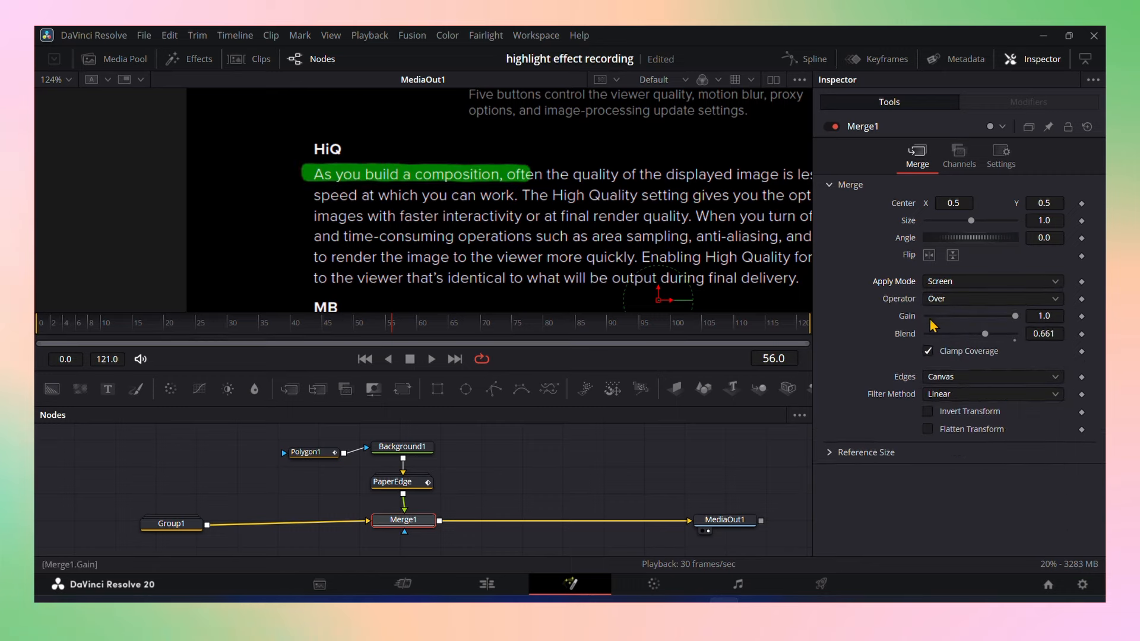
{"action": "left_click_drag", "start_coordinate": [237, 337], "coordinate": [296, 330]}
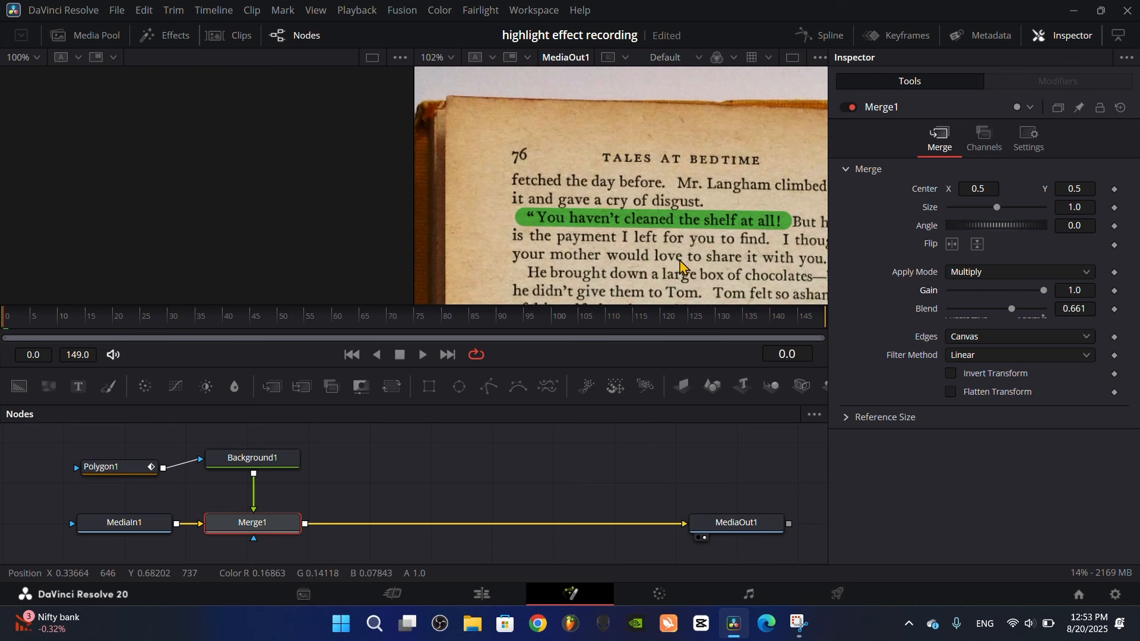
Move the Polygon1 and Background1 nodes up to make room above Merge1, leaving Background1 active
{"action": "scroll", "coordinate": [254, 499], "scroll_direction": "up", "scroll_amount": 2}
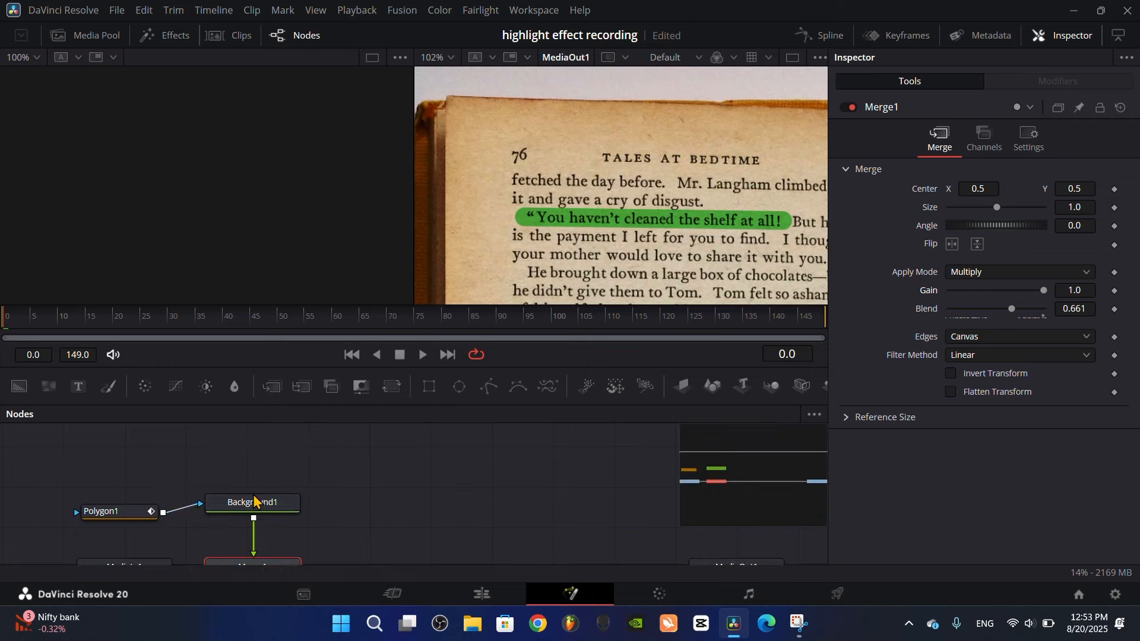
{"action": "left_click_drag", "start_coordinate": [86, 491], "coordinate": [257, 461]}
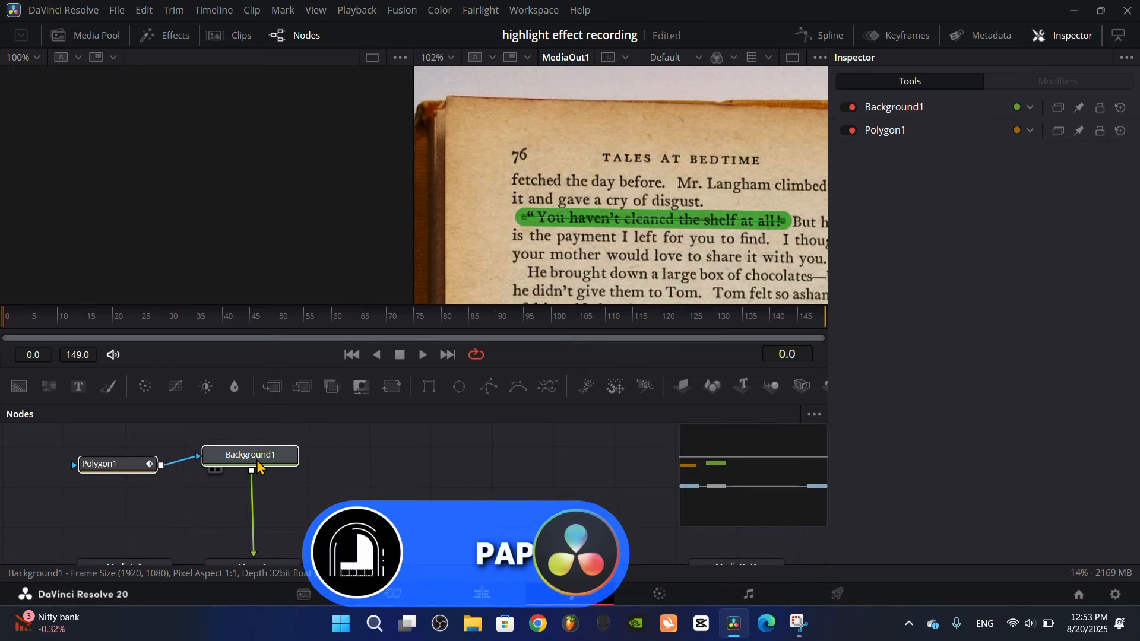
{"action": "left_click", "coordinate": [257, 466]}
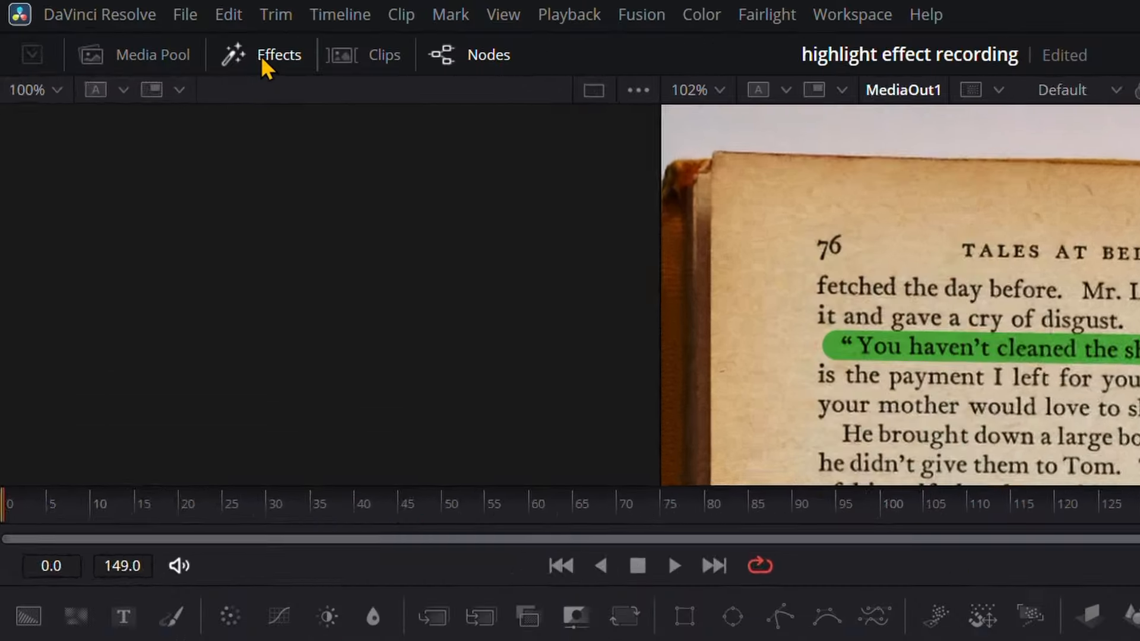
Search the effects templates for "paper" and insert the Paper Edge effect between Background1 and Merge1
{"action": "left_click", "coordinate": [167, 40]}
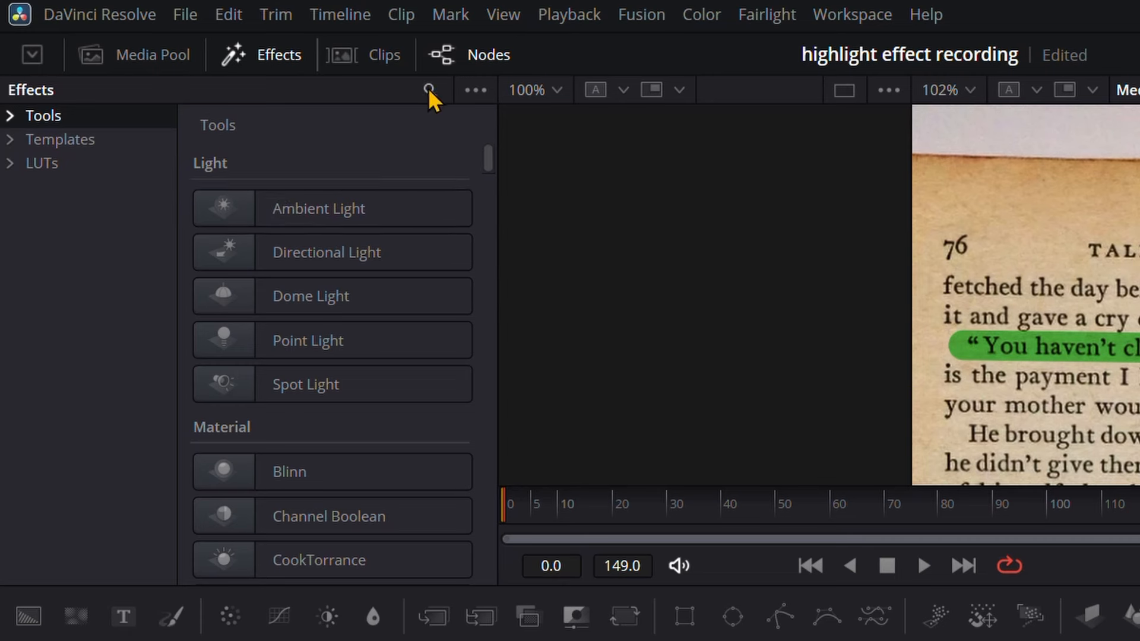
{"action": "left_click", "coordinate": [270, 58]}
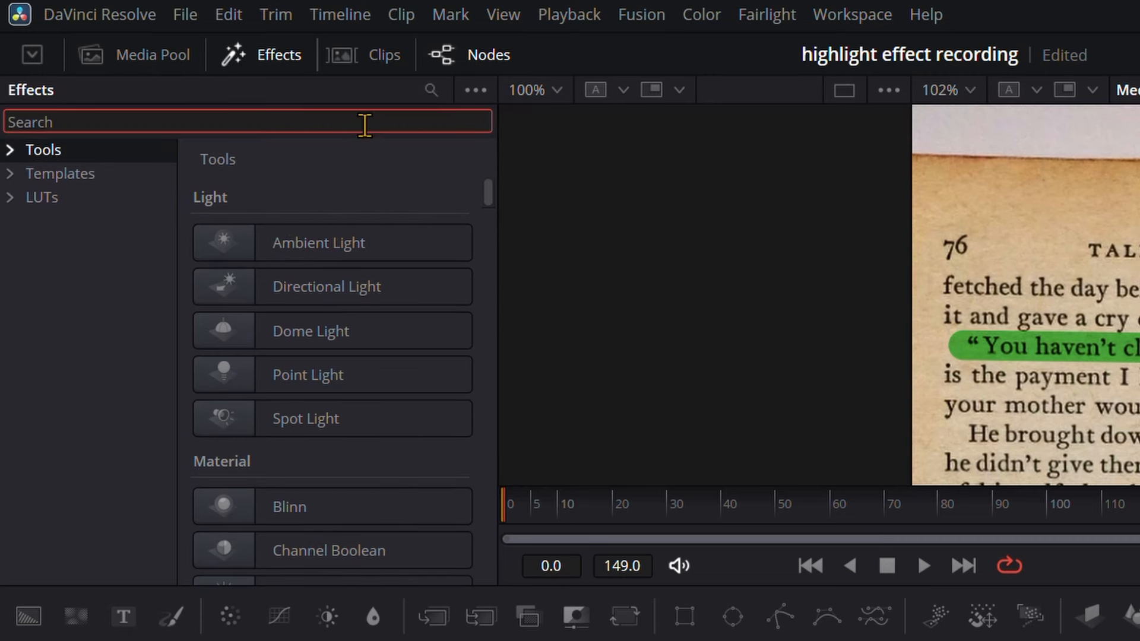
{"action": "type", "text": "paper"}
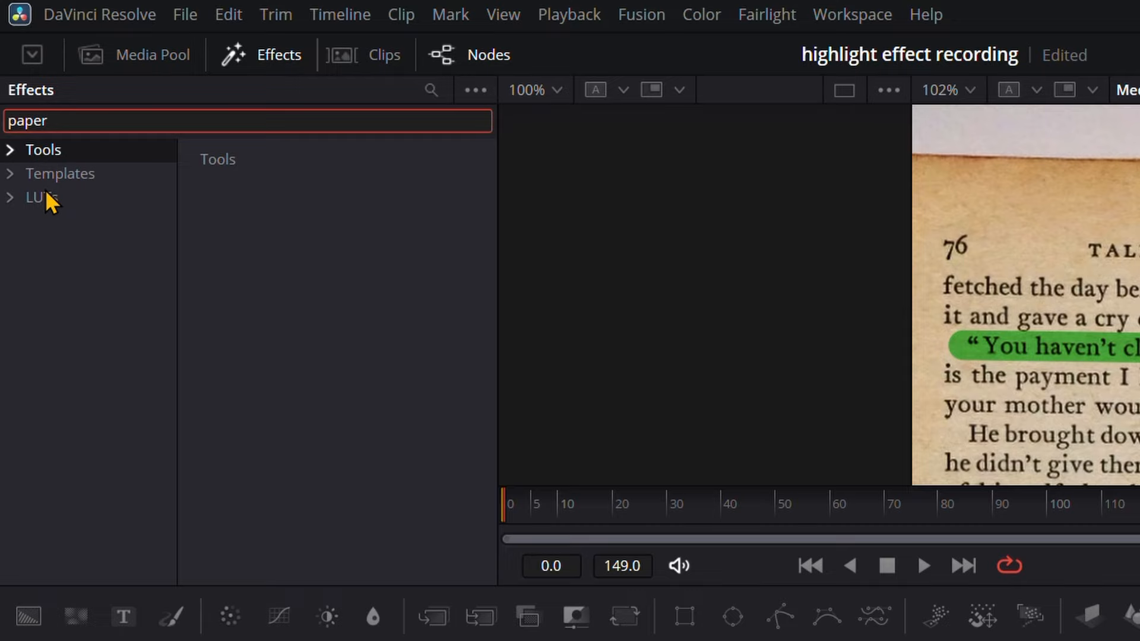
{"action": "left_click", "coordinate": [47, 173]}
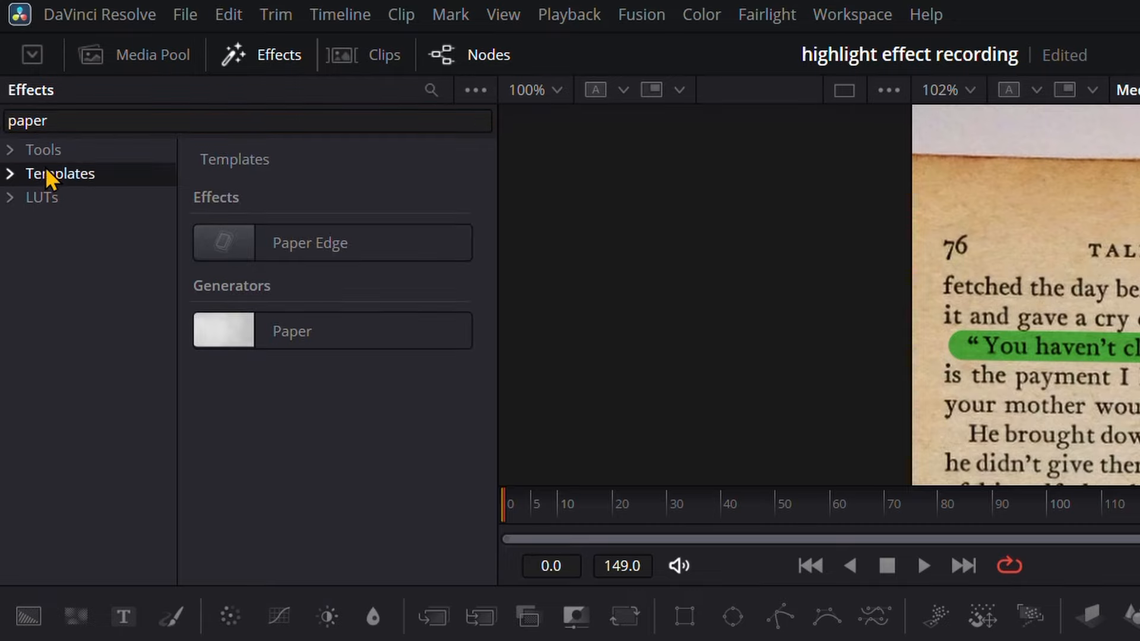
{"action": "left_click", "coordinate": [279, 247]}
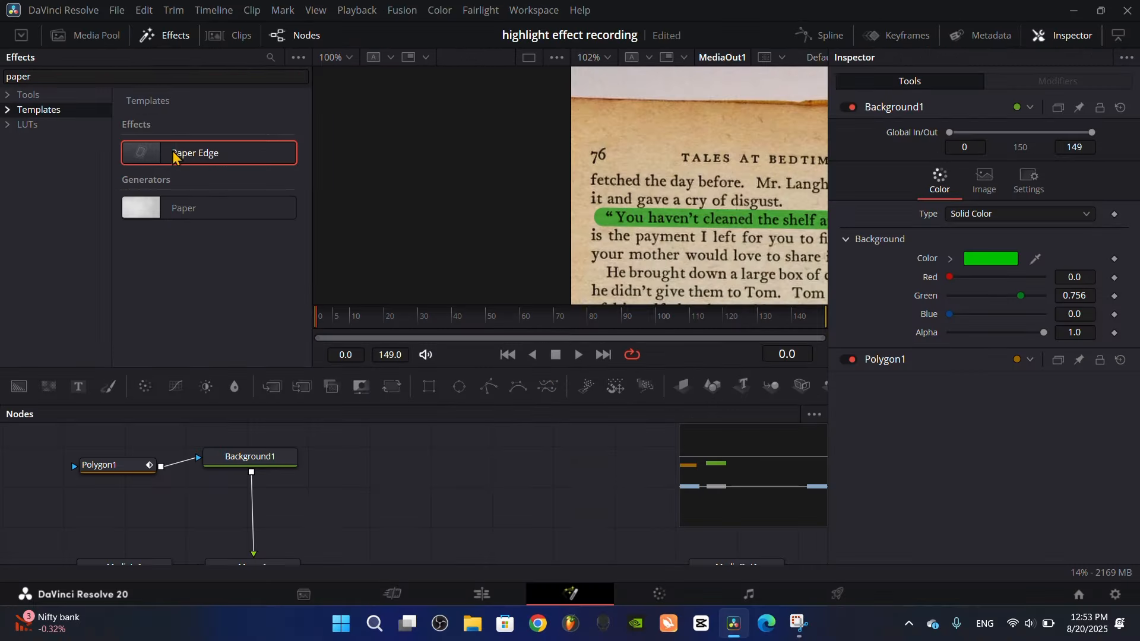
{"action": "left_click_drag", "start_coordinate": [174, 156], "coordinate": [265, 518]}
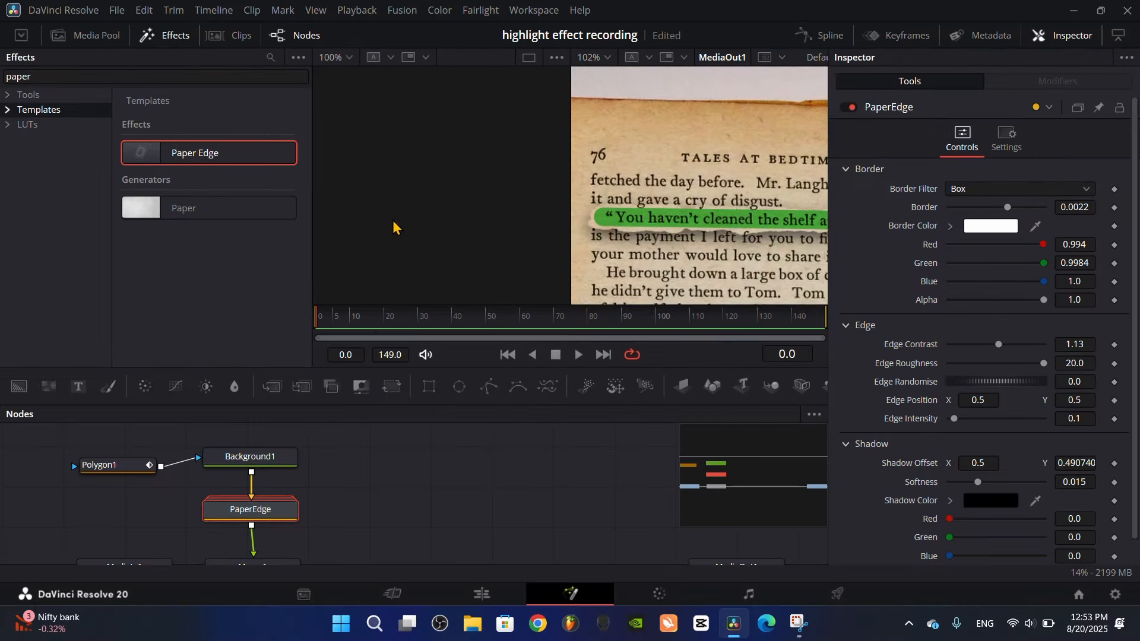
{"action": "left_click", "coordinate": [162, 41]}
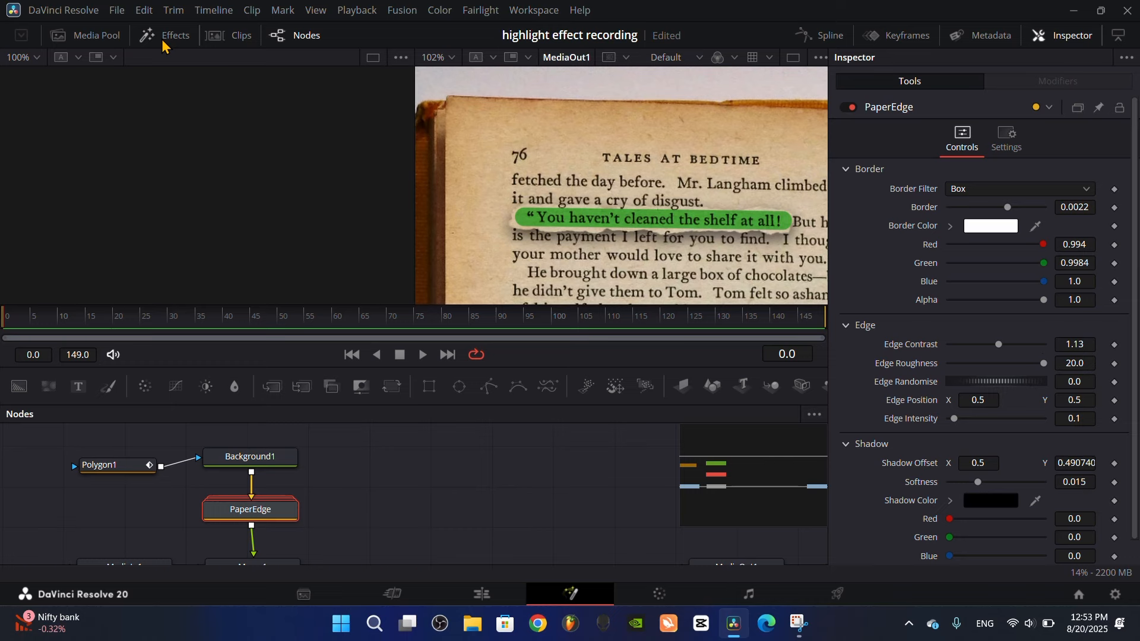
Switch to a single viewer, match the Paper Edge border color to the highlight's green, and set the shadow alpha to 0
{"action": "left_click_drag", "start_coordinate": [677, 253], "coordinate": [586, 242]}
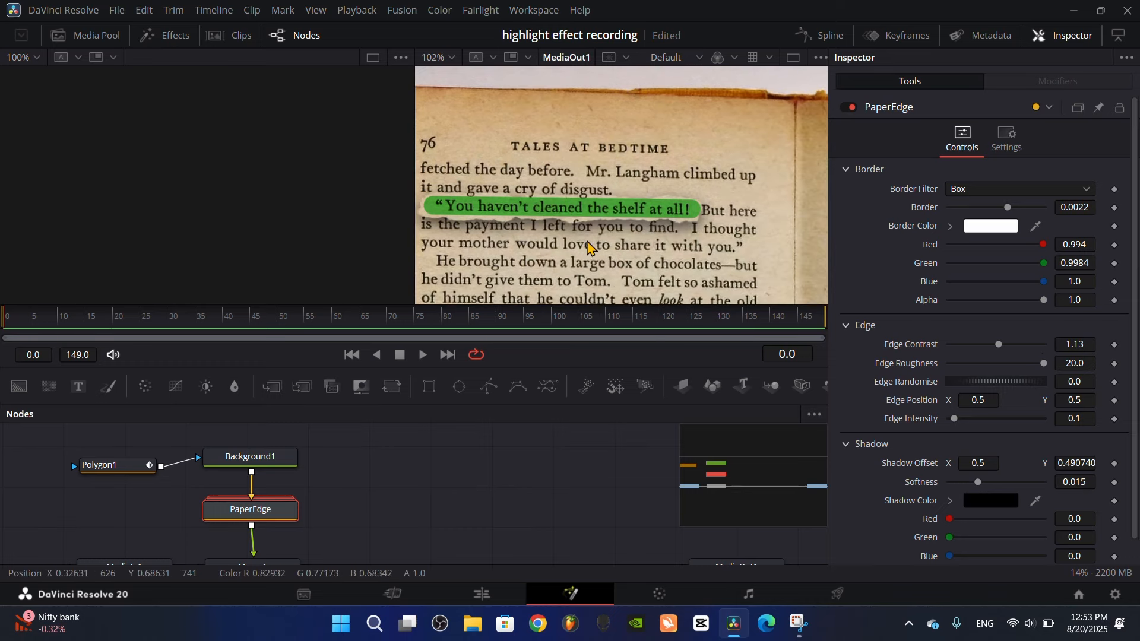
{"action": "left_click", "coordinate": [794, 59]}
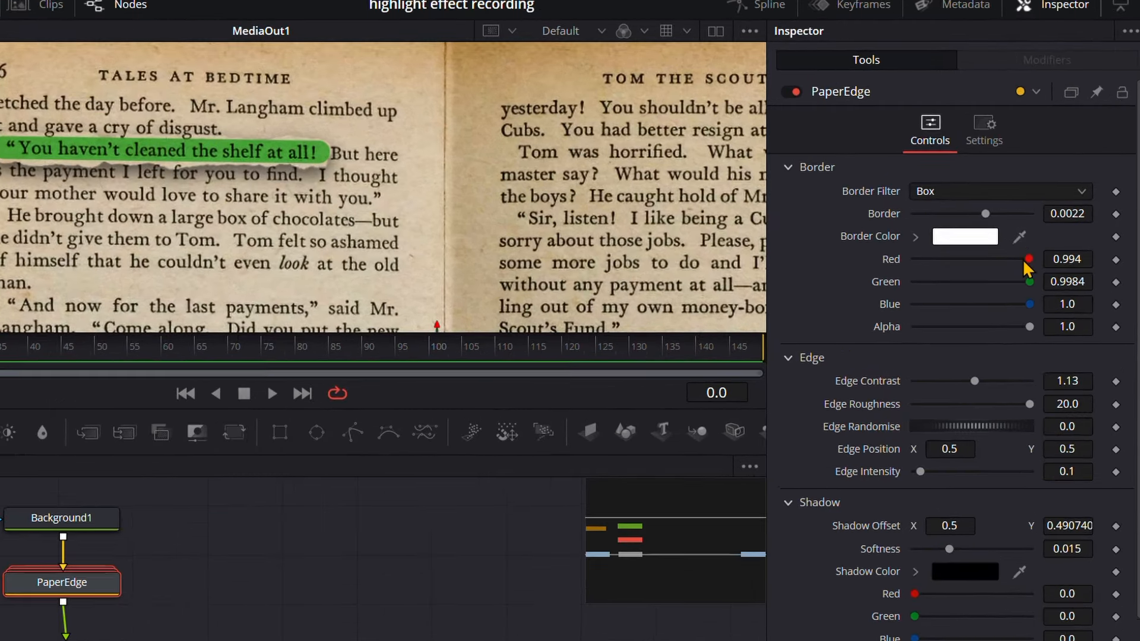
{"action": "left_click_drag", "start_coordinate": [1025, 266], "coordinate": [324, 153]}
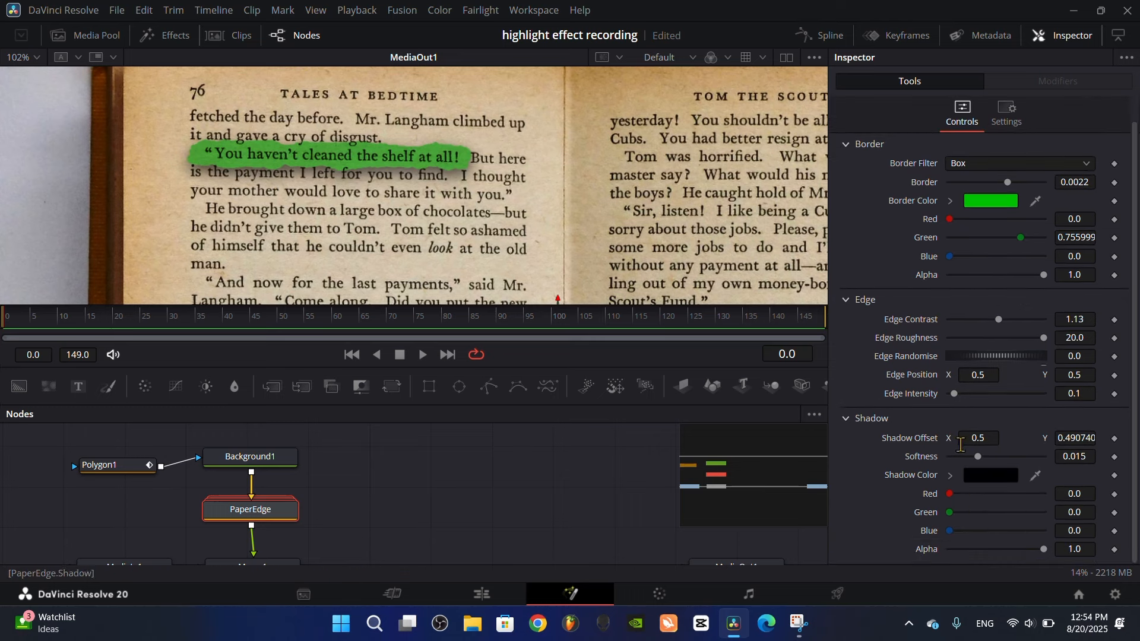
{"action": "scroll", "coordinate": [961, 439], "scroll_direction": "down", "scroll_amount": 1}
{"action": "left_click_drag", "start_coordinate": [1042, 550], "coordinate": [944, 545]}
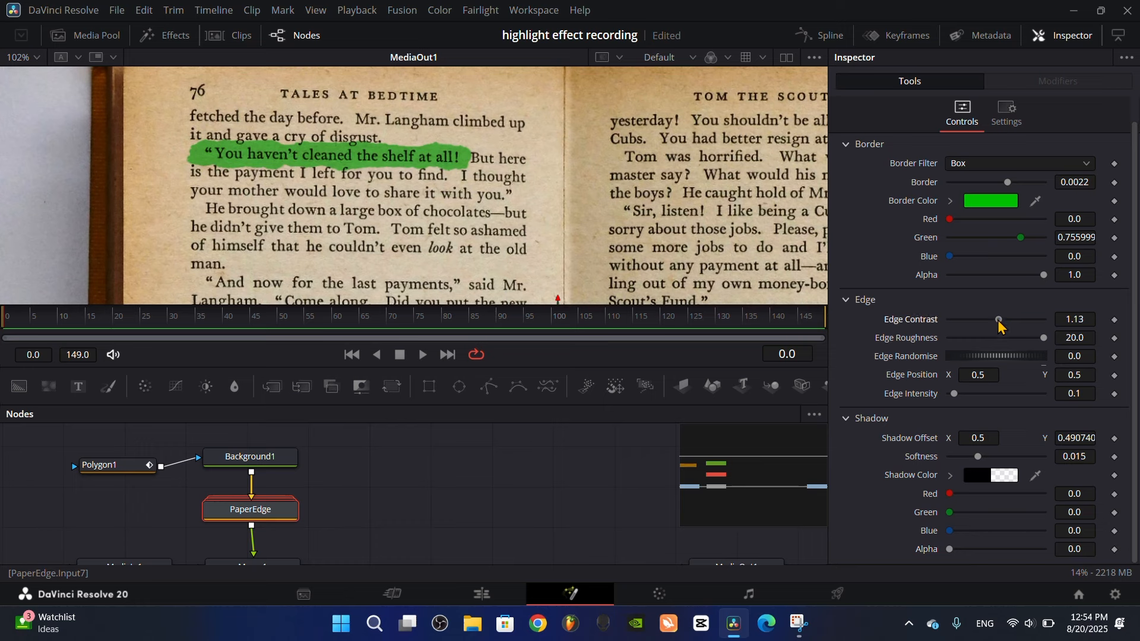
Set Paper Edge's edge contrast to 0.38 and edge roughness to 16.54, and scrub to frame 54 to preview the highlight
{"action": "left_click_drag", "start_coordinate": [999, 324], "coordinate": [968, 321]}
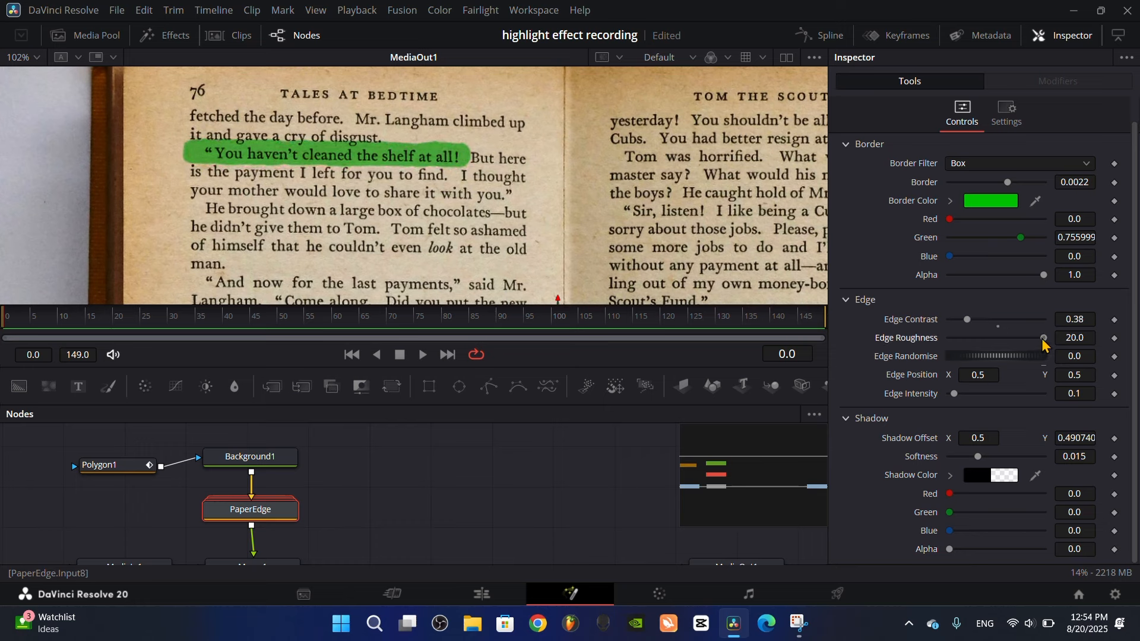
{"action": "left_click_drag", "start_coordinate": [1042, 337], "coordinate": [1030, 338]}
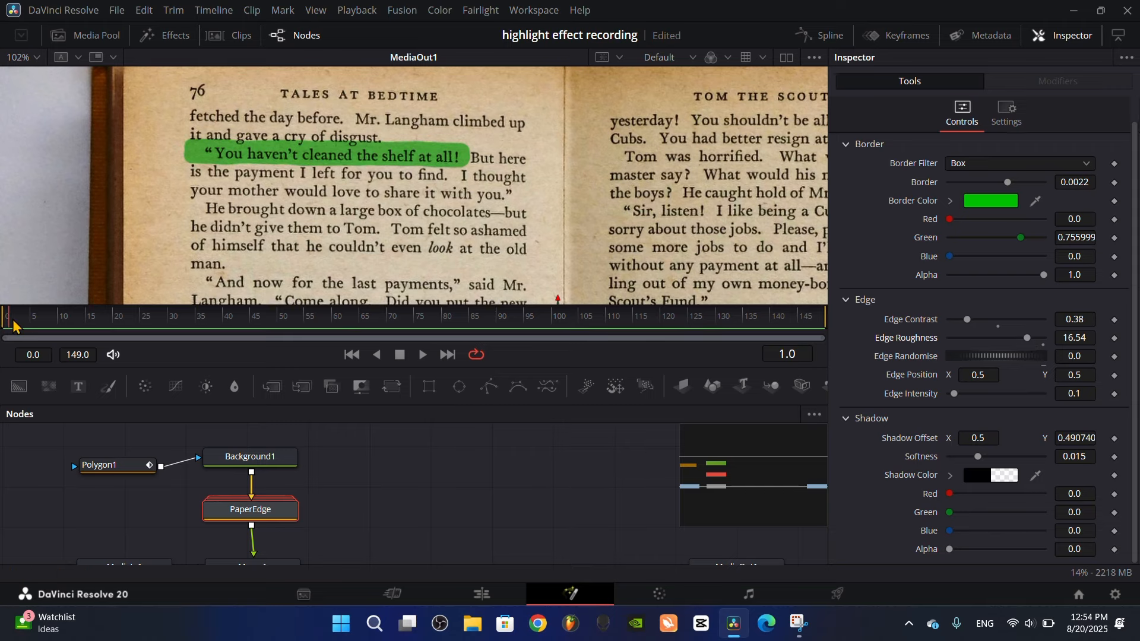
{"action": "left_click_drag", "start_coordinate": [15, 325], "coordinate": [299, 332]}
{"action": "scroll", "coordinate": [332, 187], "scroll_direction": "down", "scroll_amount": 4}
{"action": "scroll", "coordinate": [343, 185], "scroll_direction": "up", "scroll_amount": 2}
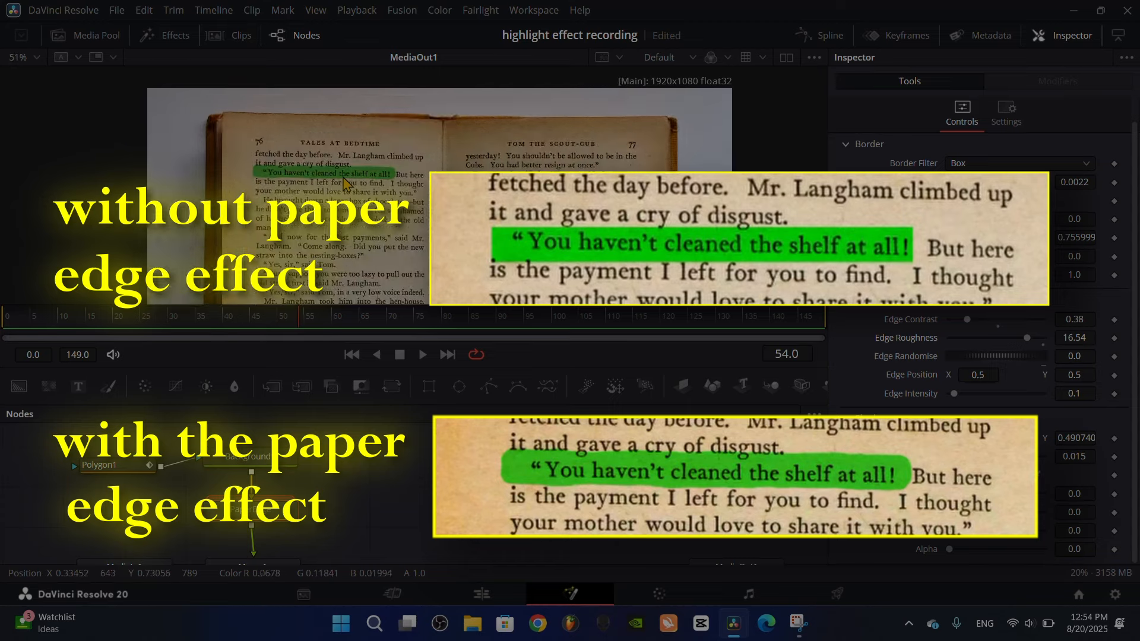
Add a keyframe to Polygon1's Length at frame 15 and set the value to 0.0
{"action": "left_click", "coordinate": [126, 468]}
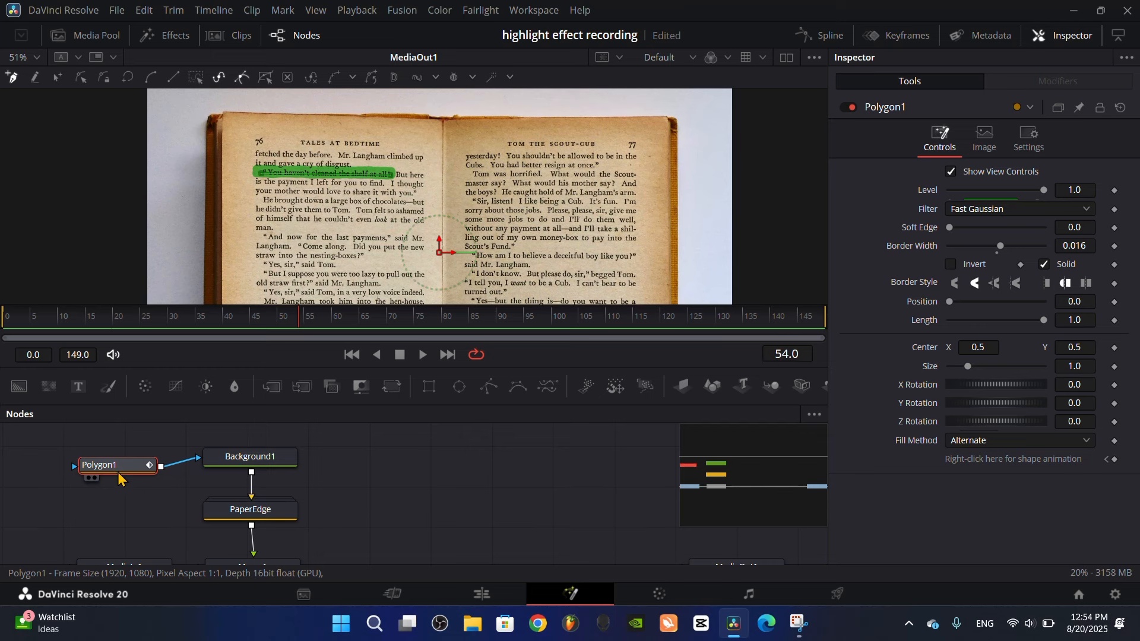
{"action": "scroll", "coordinate": [304, 197], "scroll_direction": "up", "scroll_amount": 2}
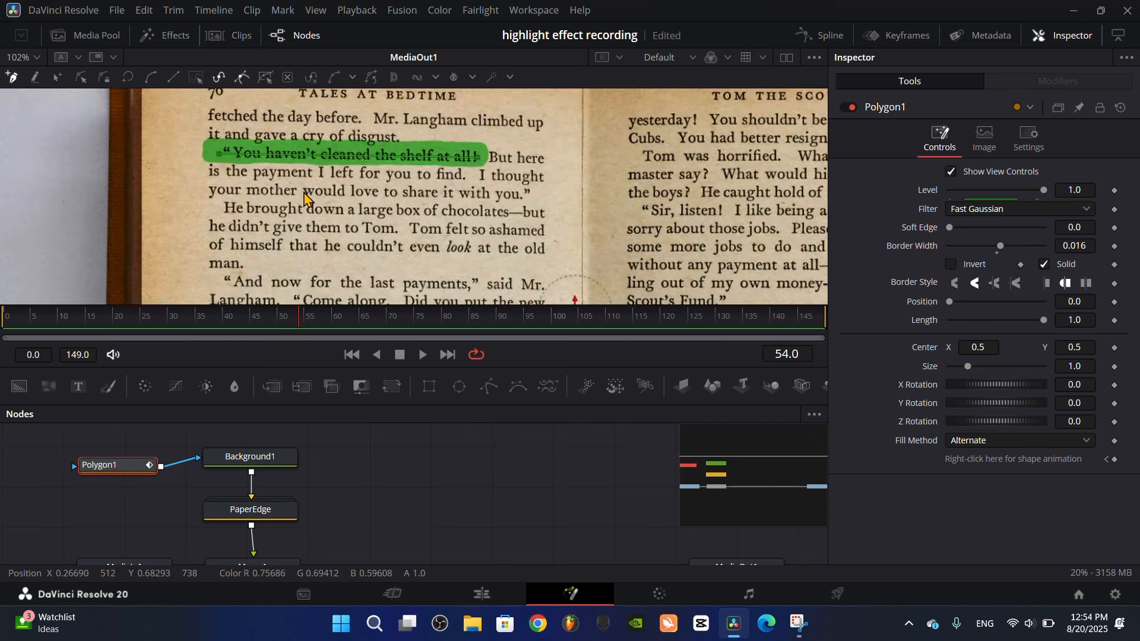
{"action": "mouse_move", "coordinate": [1043, 321]}
{"action": "left_mouse_down"}
{"action": "mouse_move", "coordinate": [931, 325]}
{"action": "mouse_move", "coordinate": [1053, 323]}
{"action": "left_mouse_up"}
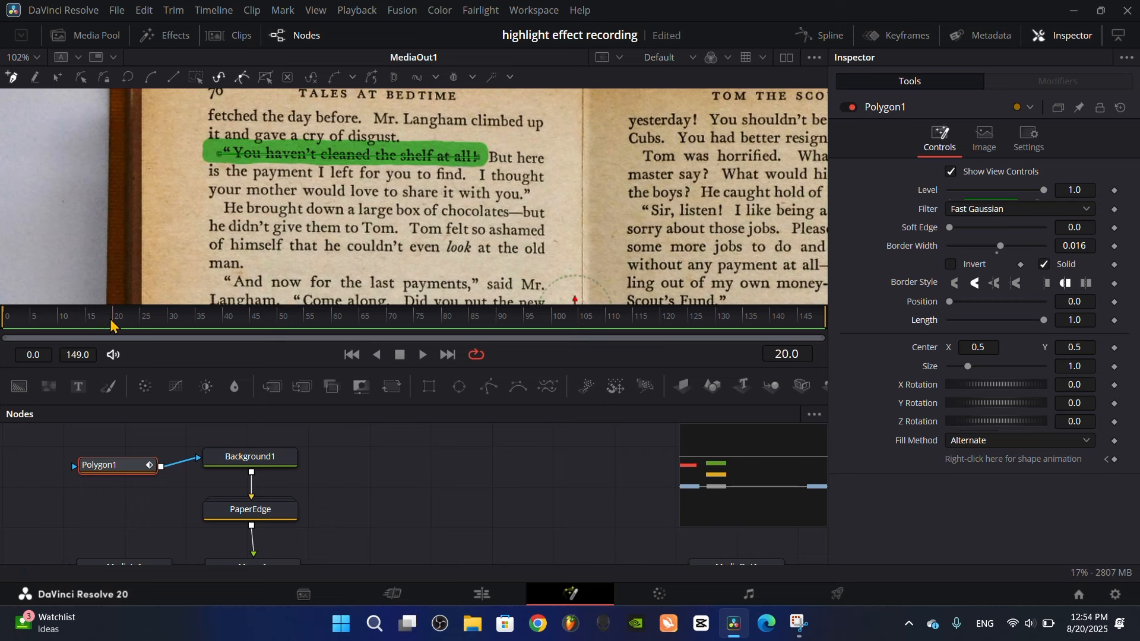
{"action": "mouse_move", "coordinate": [110, 323]}
{"action": "left_mouse_down"}
{"action": "mouse_move", "coordinate": [80, 324]}
{"action": "mouse_move", "coordinate": [90, 329]}
{"action": "left_mouse_up"}
{"action": "left_click", "coordinate": [1114, 321]}
{"action": "left_click_drag", "start_coordinate": [1045, 325], "coordinate": [867, 321]}
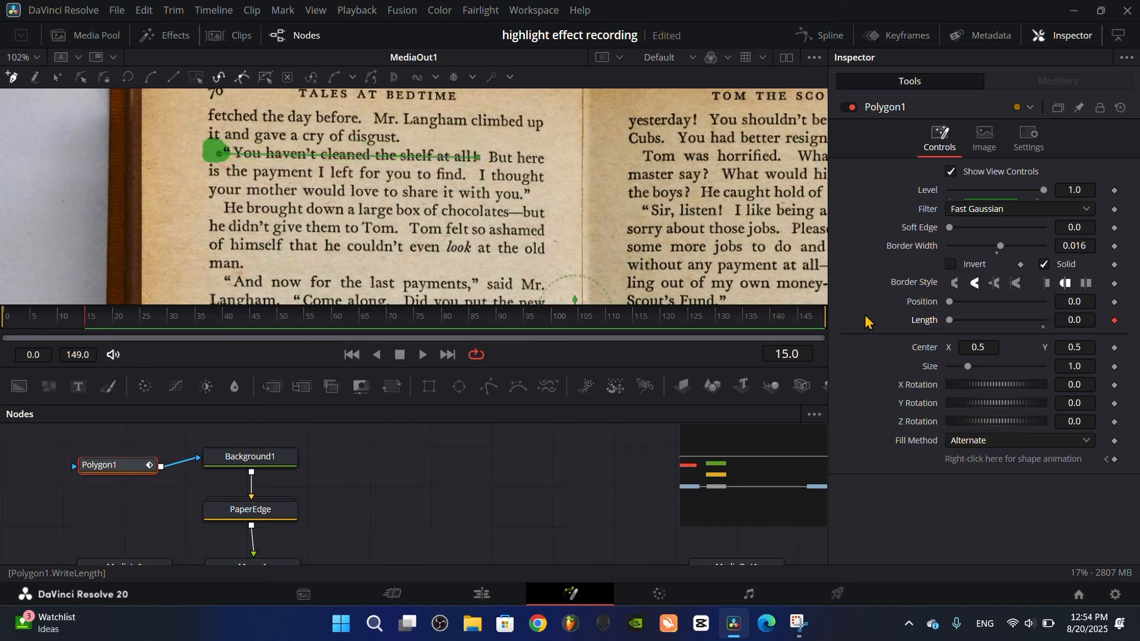
Add a keyframe to Polygon1's Length at frame 75 and set its value to 1.0
{"action": "left_click_drag", "start_coordinate": [122, 320], "coordinate": [416, 334]}
{"action": "left_click", "coordinate": [1114, 321]}
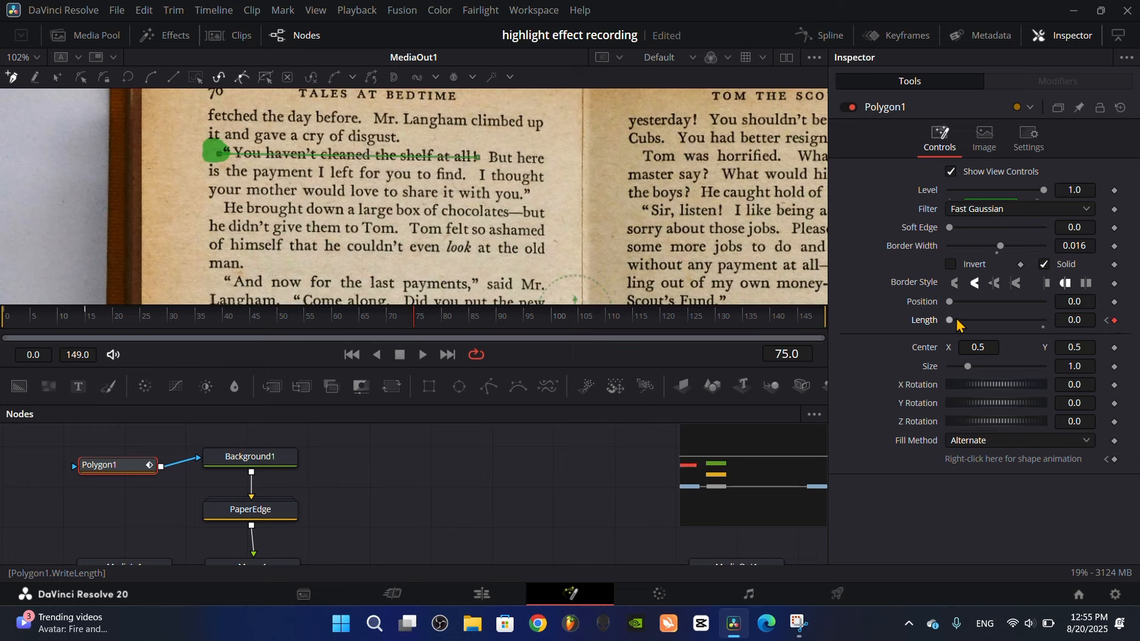
{"action": "left_click_drag", "start_coordinate": [950, 321], "coordinate": [1068, 327]}
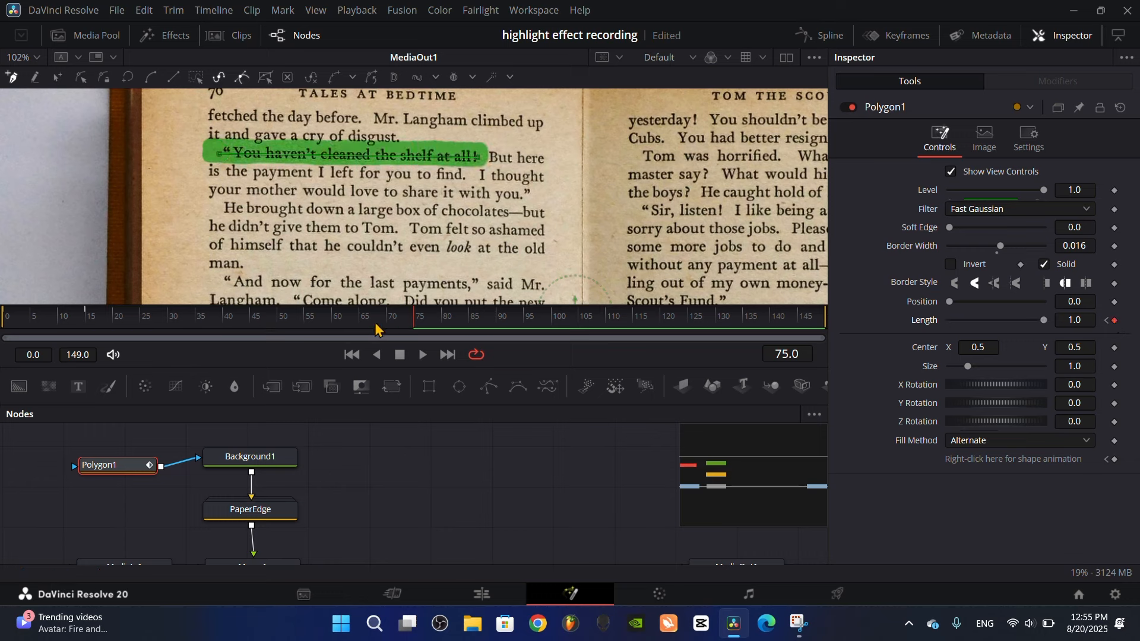
Play the highlight animation from near the start of the timeline and examine the frames before the stroke begins
{"action": "left_click_drag", "start_coordinate": [368, 325], "coordinate": [5, 323]}
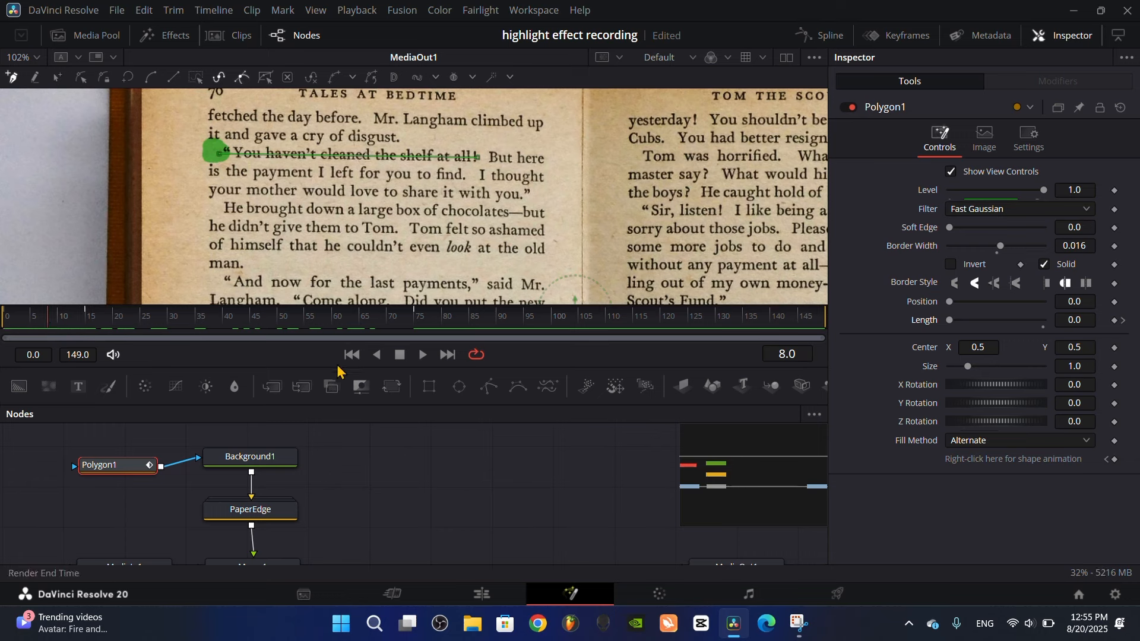
{"action": "key", "text": "space"}
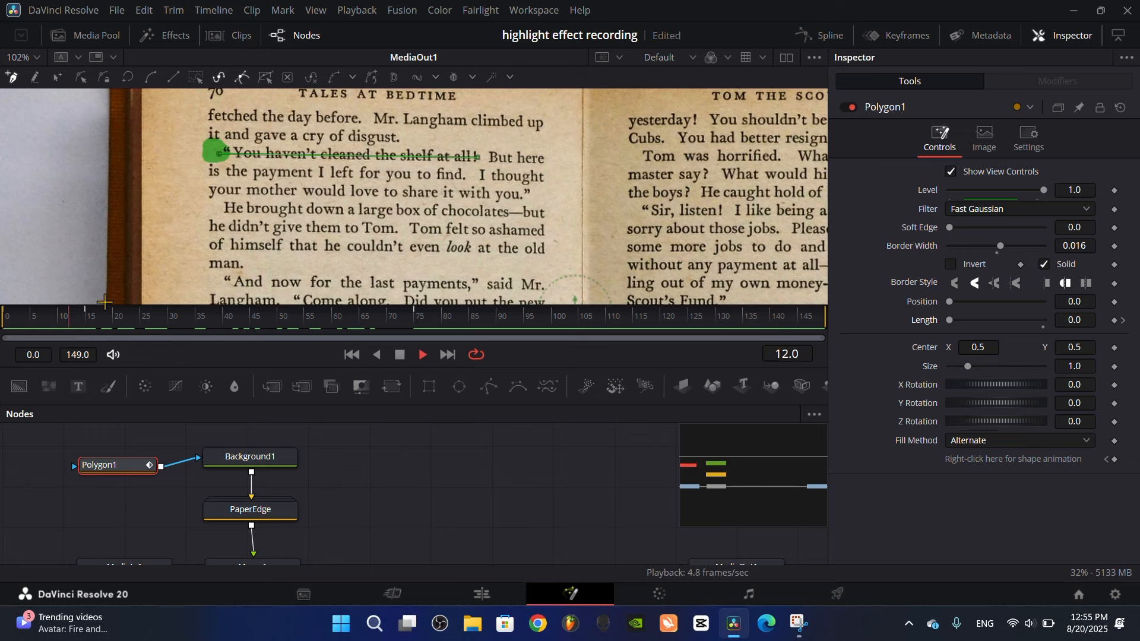
{"action": "left_click", "coordinate": [73, 322]}
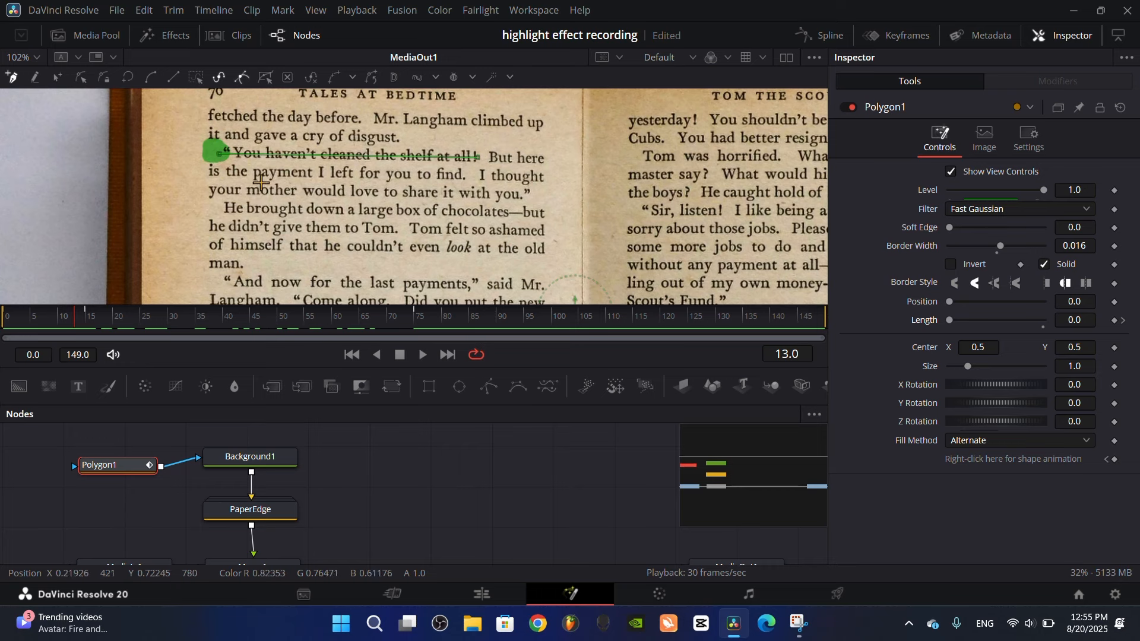
Add a keyframe to Polygon1's Level at frame 15 and set its value to 0.0
{"action": "left_click_drag", "start_coordinate": [299, 224], "coordinate": [314, 252]}
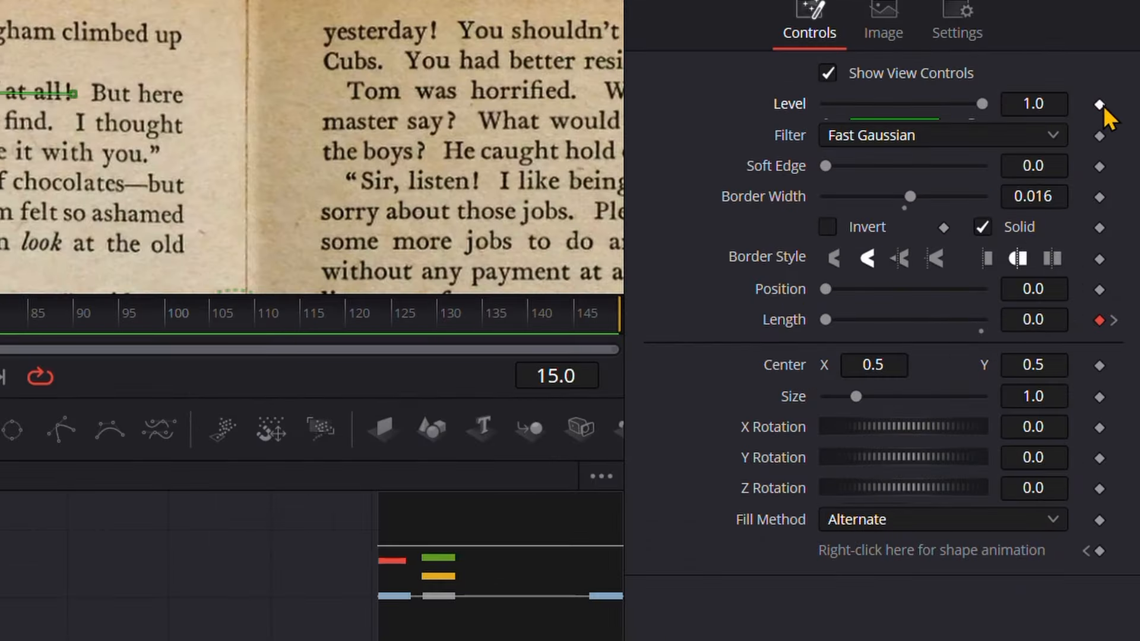
{"action": "left_click", "coordinate": [1099, 105]}
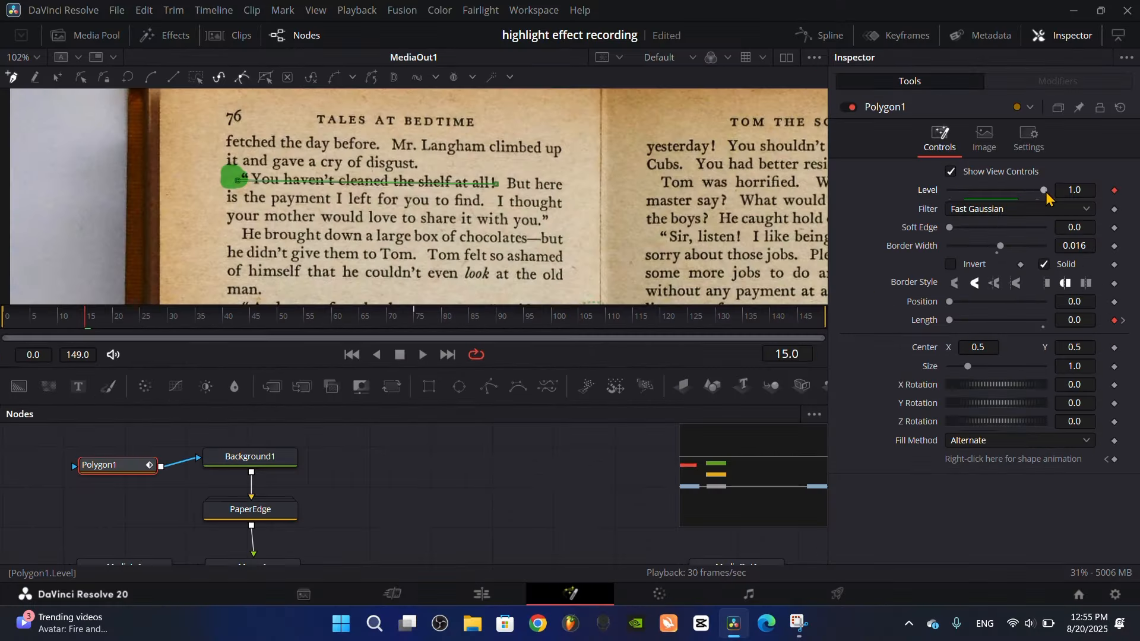
{"action": "left_click_drag", "start_coordinate": [985, 106], "coordinate": [941, 106]}
{"action": "left_click_drag", "start_coordinate": [1019, 190], "coordinate": [866, 193]}
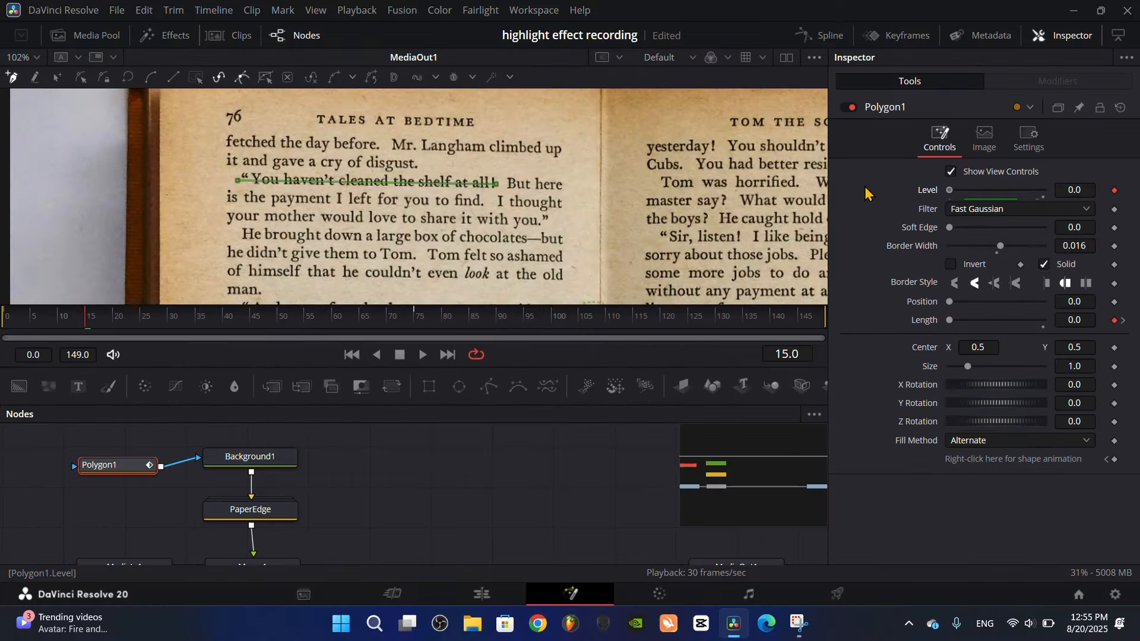
Advance the playhead by one frame to frame 16
{"action": "key", "text": "Right"}
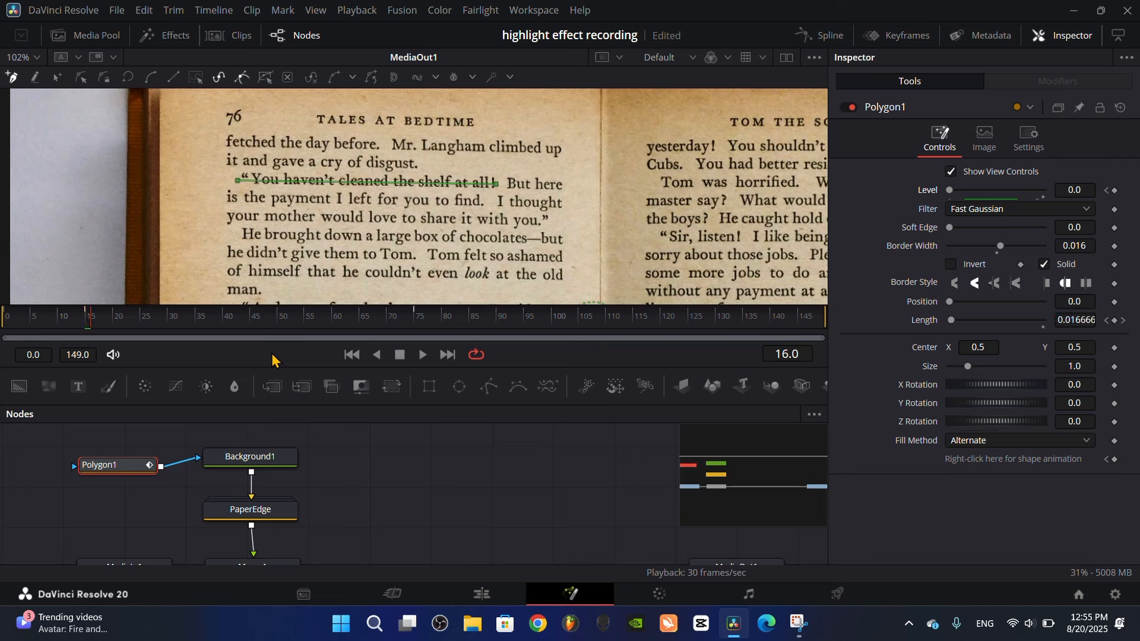
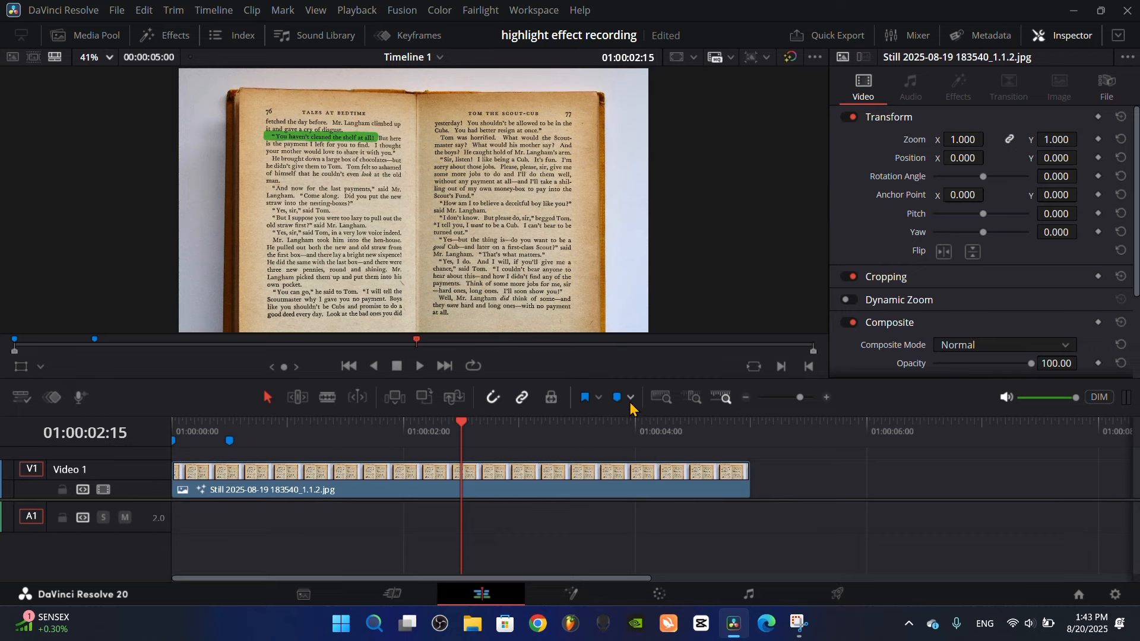
Add timeline markers at 01:00:02:15 and 01:00:03:00, the latter matching frame 90 of the composition
{"action": "left_click", "coordinate": [618, 399]}
{"action": "left_click", "coordinate": [569, 594]}
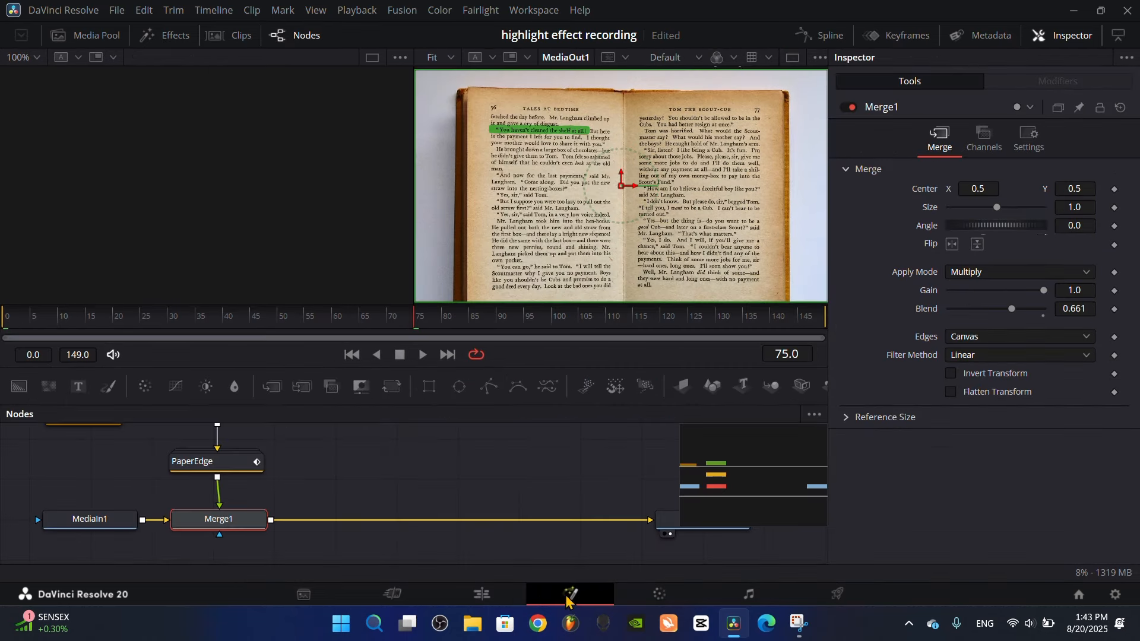
{"action": "left_click_drag", "start_coordinate": [490, 323], "coordinate": [500, 324]}
{"action": "left_click", "coordinate": [486, 595]}
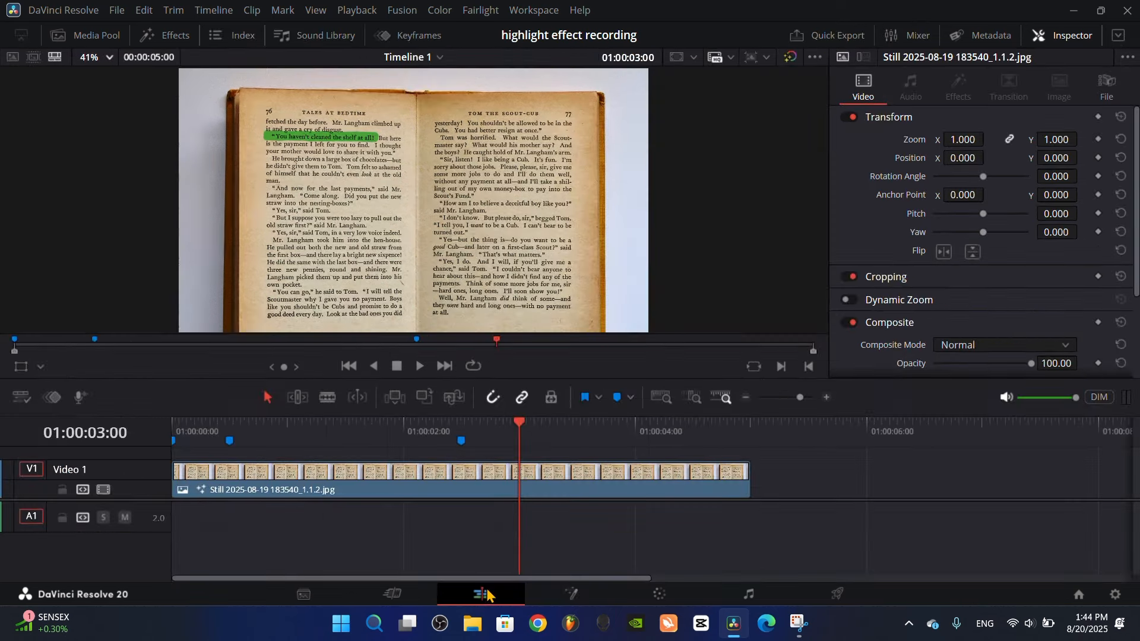
{"action": "key", "text": "m"}
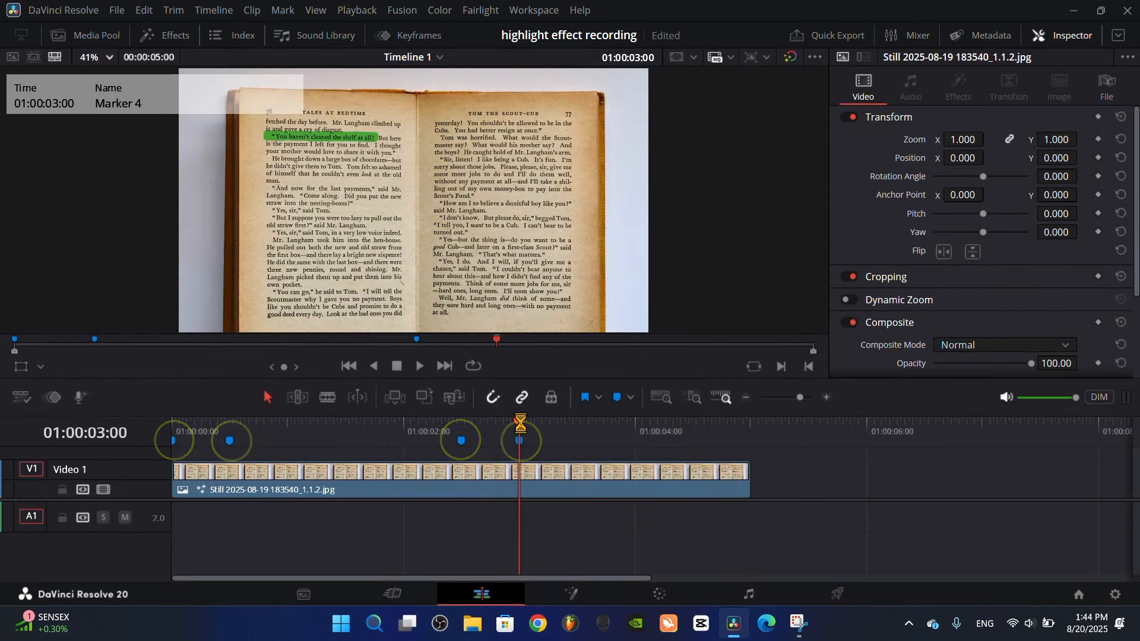
Add Transform keyframes to the book clip at the four markers: 01:00:00:00, 01:00:00:15, 01:00:02:15 and 01:00:03:00
{"action": "left_click_drag", "start_coordinate": [521, 429], "coordinate": [167, 432]}
{"action": "scroll", "coordinate": [168, 434], "scroll_direction": "up", "scroll_amount": 1}
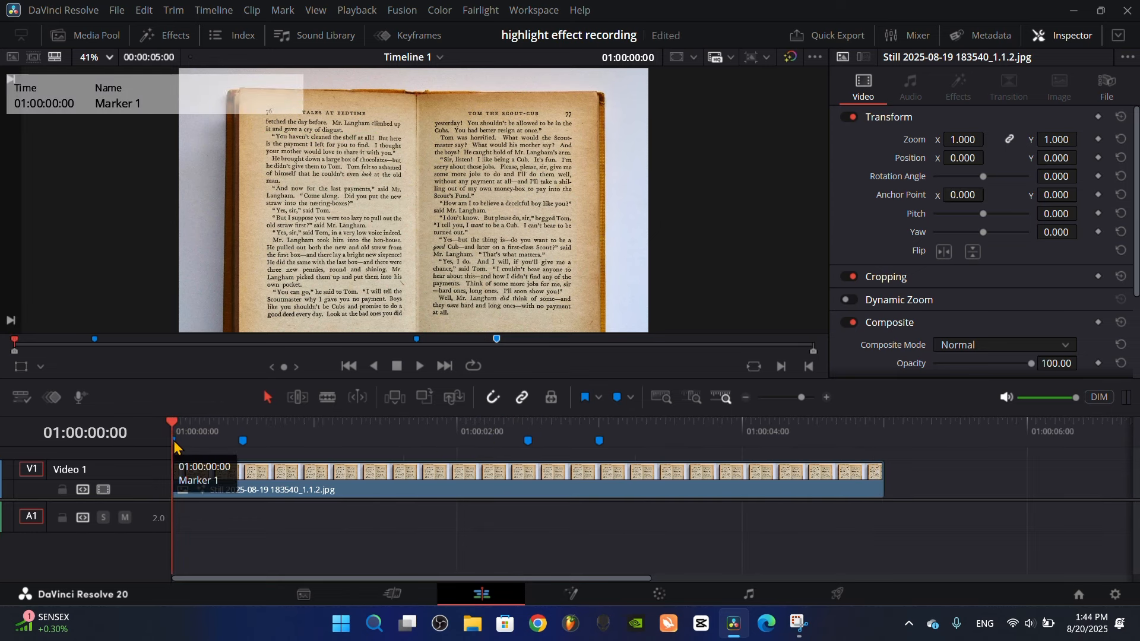
{"action": "left_click", "coordinate": [1099, 117]}
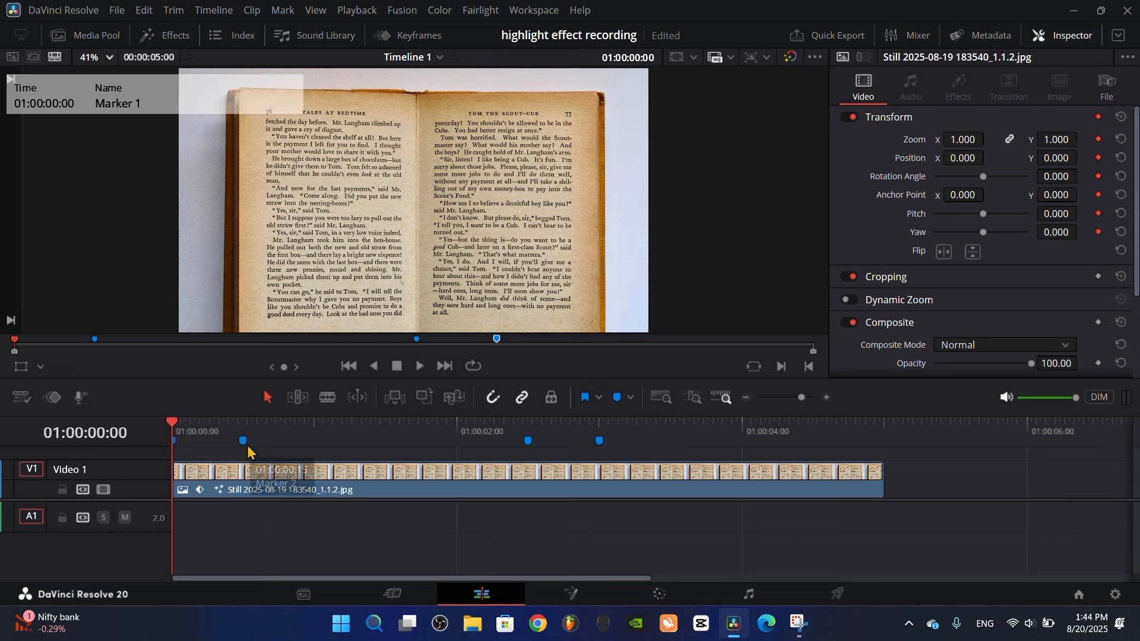
{"action": "left_click", "coordinate": [244, 423]}
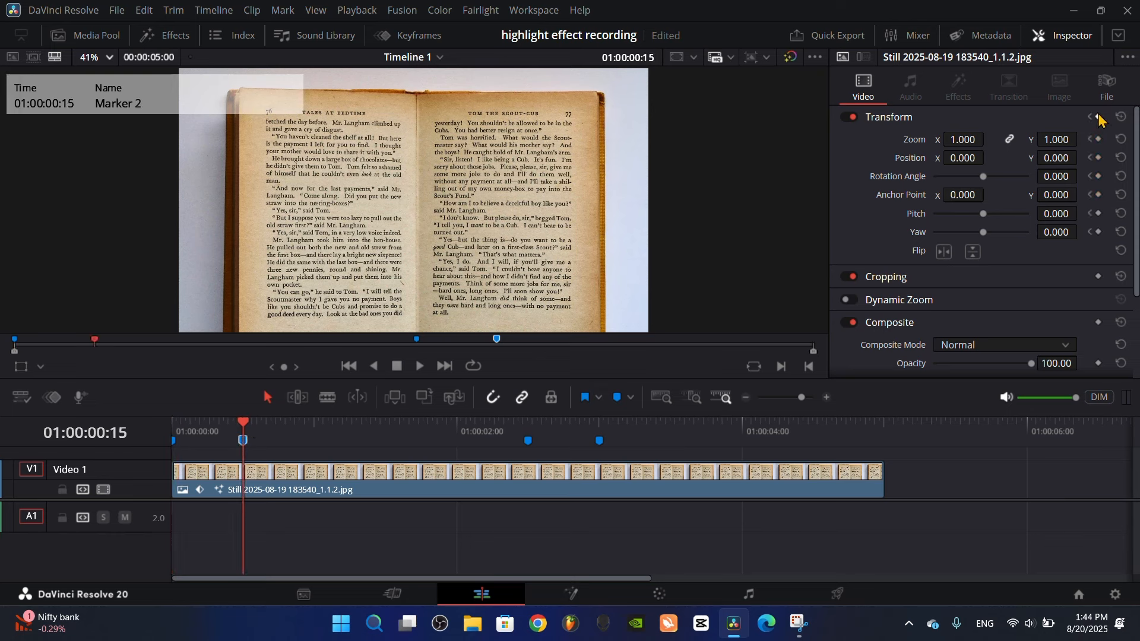
{"action": "left_click", "coordinate": [525, 427]}
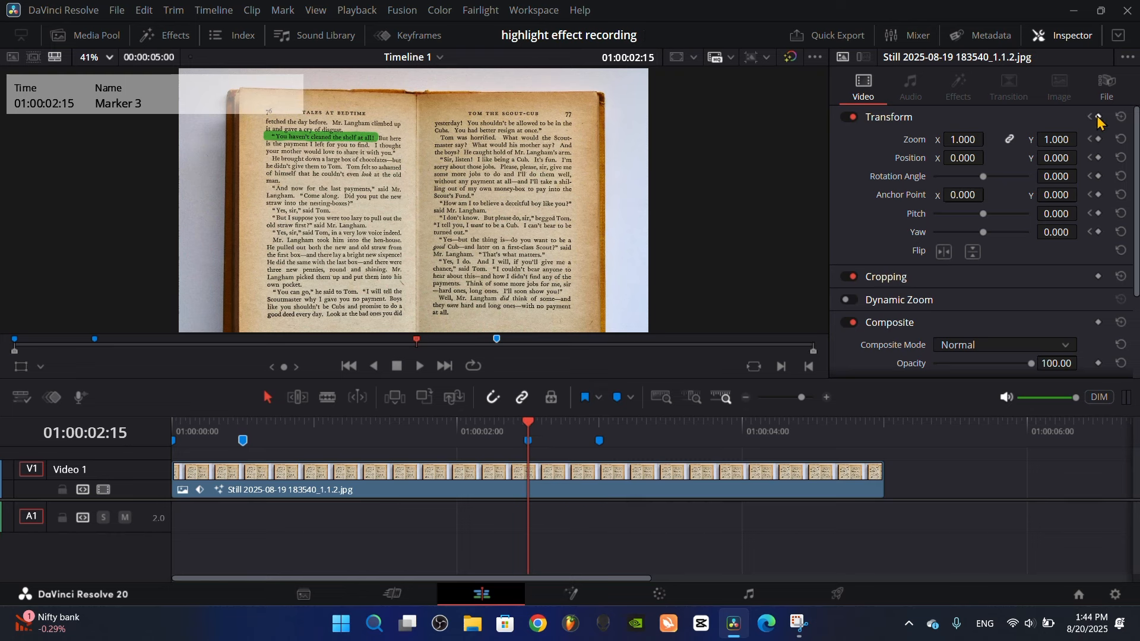
{"action": "left_click", "coordinate": [600, 427]}
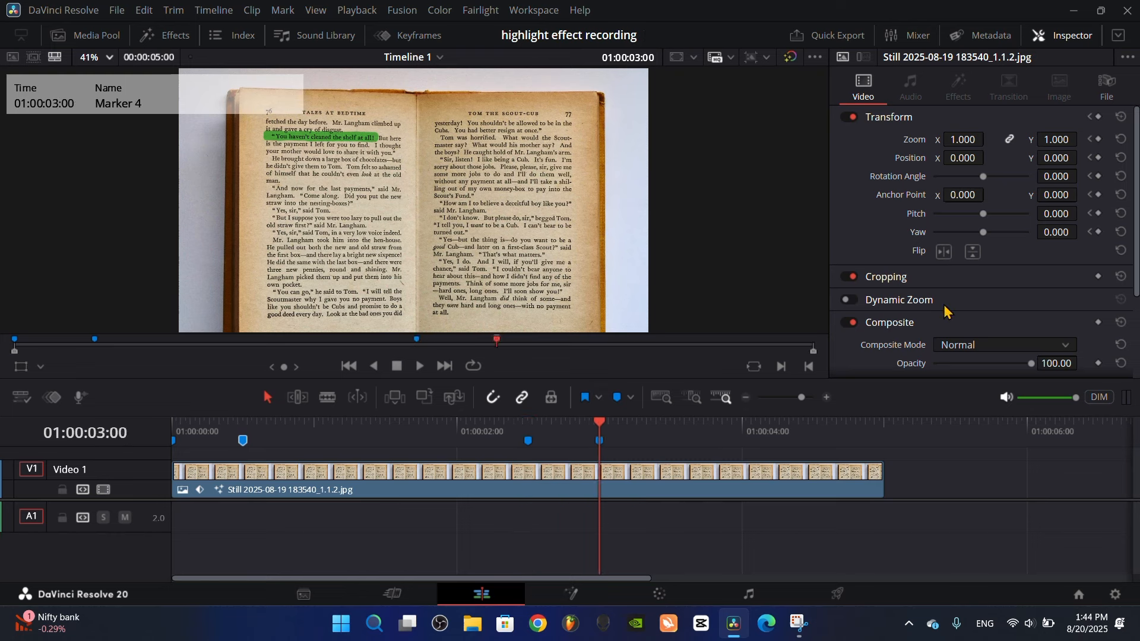
{"action": "left_click", "coordinate": [1090, 117]}
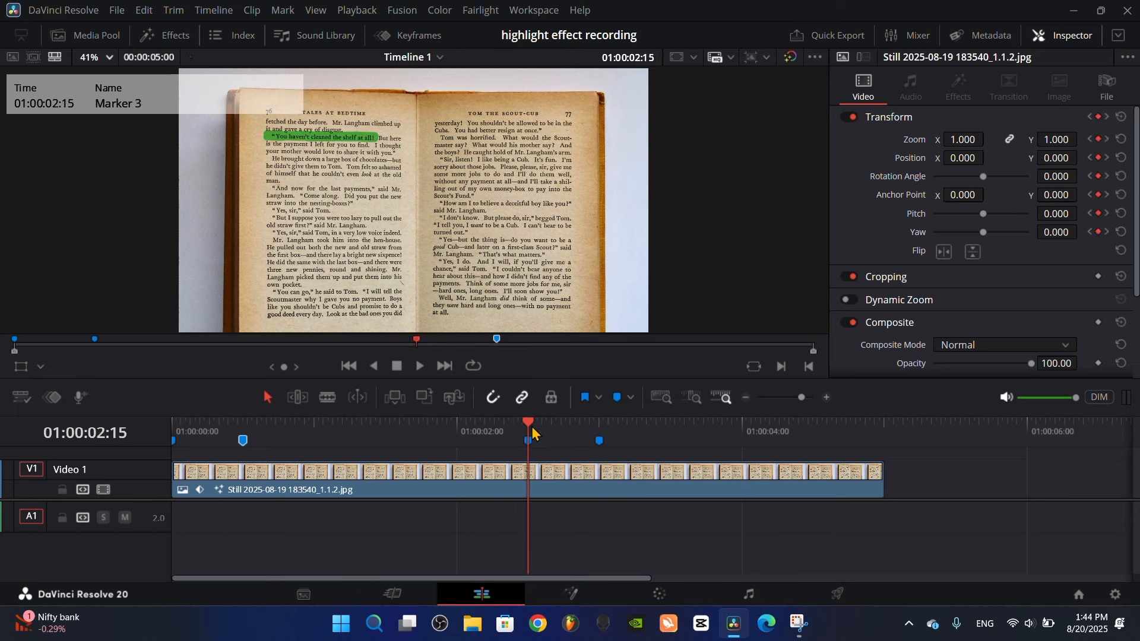
At the 01:00:00:15 keyframe, set the book clip's Zoom to 2.330 and its Position to X 616, Y -479
{"action": "mouse_move", "coordinate": [225, 423]}
{"action": "left_mouse_down"}
{"action": "mouse_move", "coordinate": [268, 459]}
{"action": "mouse_move", "coordinate": [248, 440]}
{"action": "left_mouse_up"}
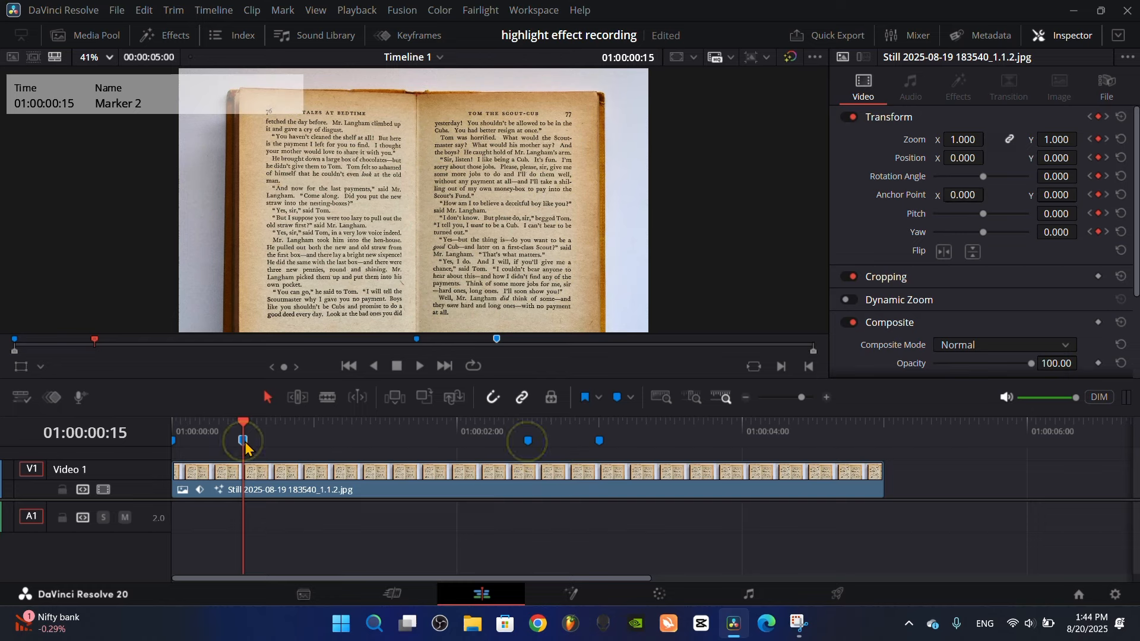
{"action": "scroll", "coordinate": [490, 185], "scroll_direction": "down", "scroll_amount": 1}
{"action": "scroll", "coordinate": [478, 186], "scroll_direction": "down", "scroll_amount": 1}
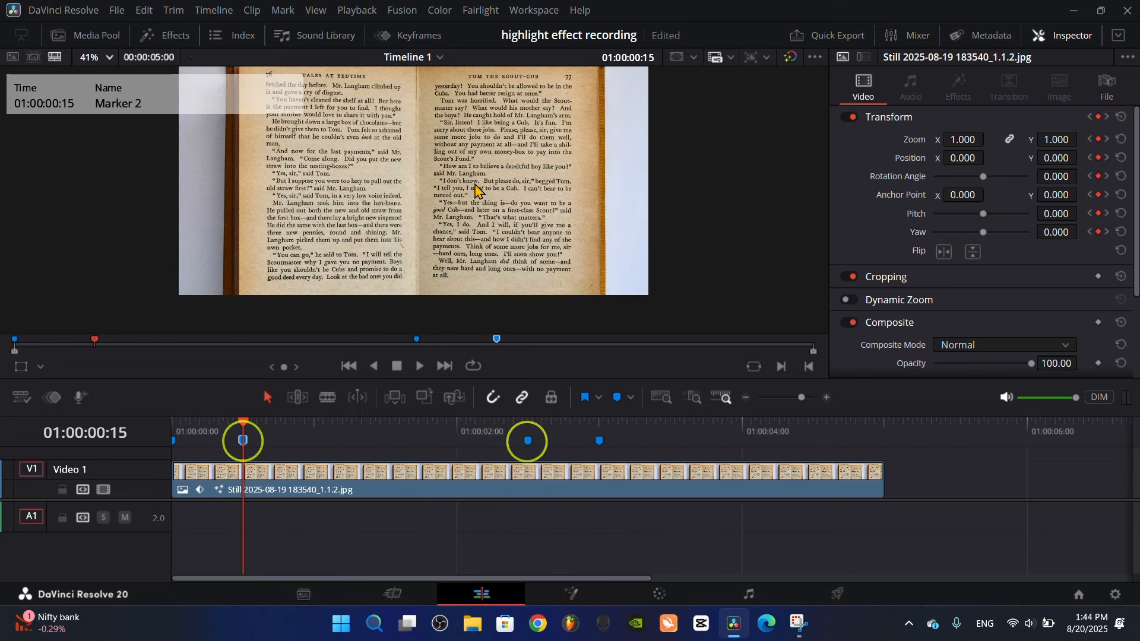
{"action": "scroll", "coordinate": [475, 183], "scroll_direction": "up", "scroll_amount": 1}
{"action": "left_click_drag", "start_coordinate": [498, 192], "coordinate": [629, 236]}
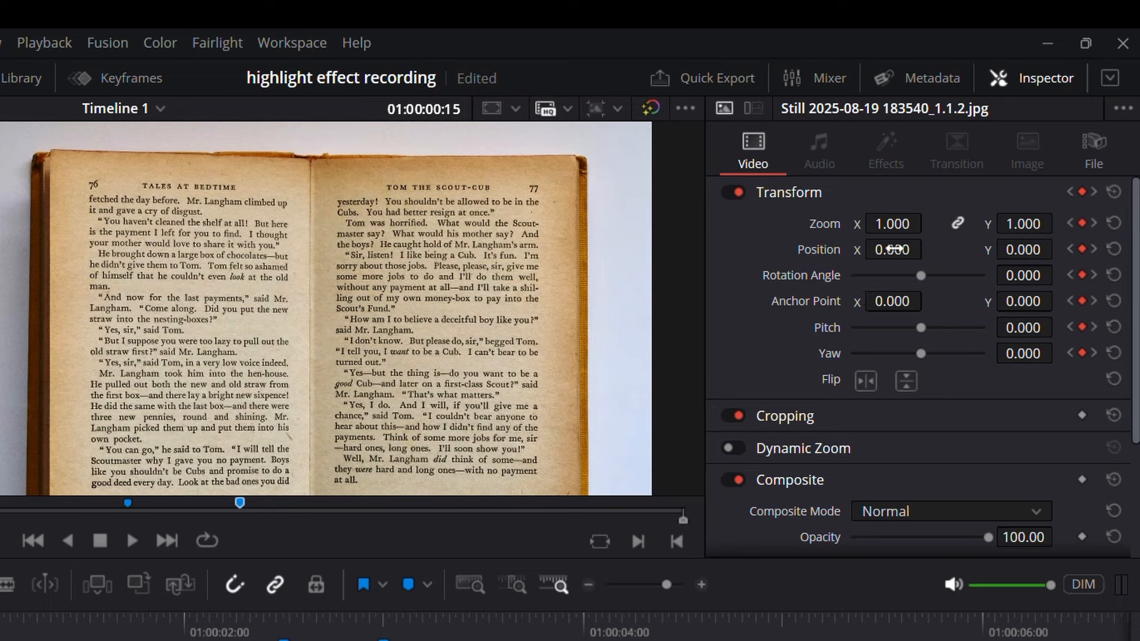
{"action": "left_click_drag", "start_coordinate": [892, 223], "coordinate": [932, 222]}
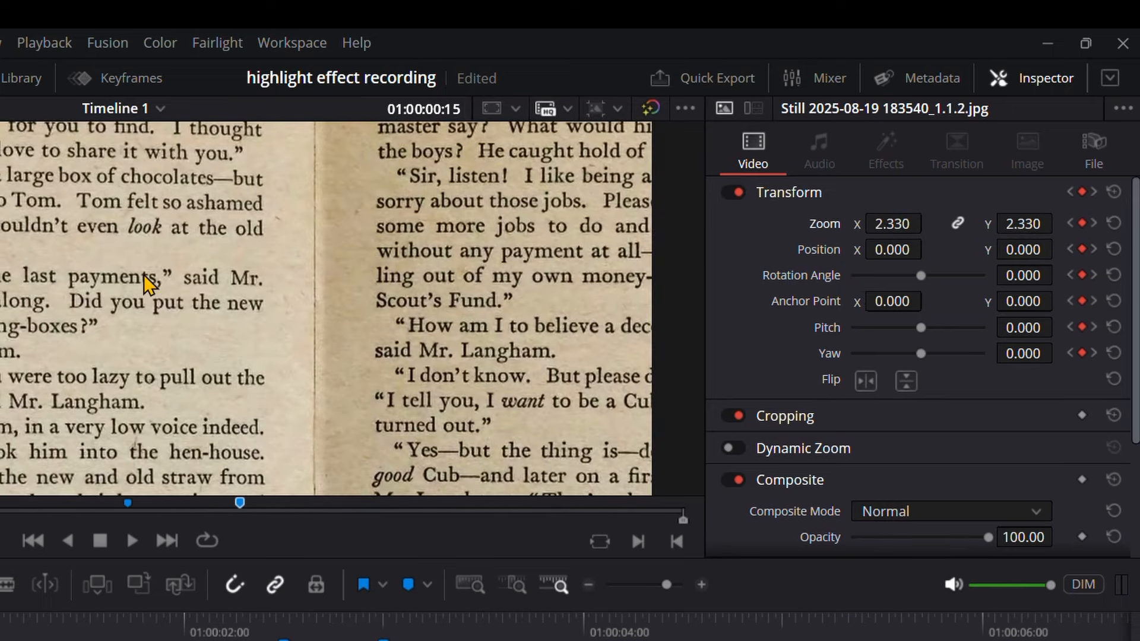
{"action": "left_click_drag", "start_coordinate": [144, 275], "coordinate": [115, 258]}
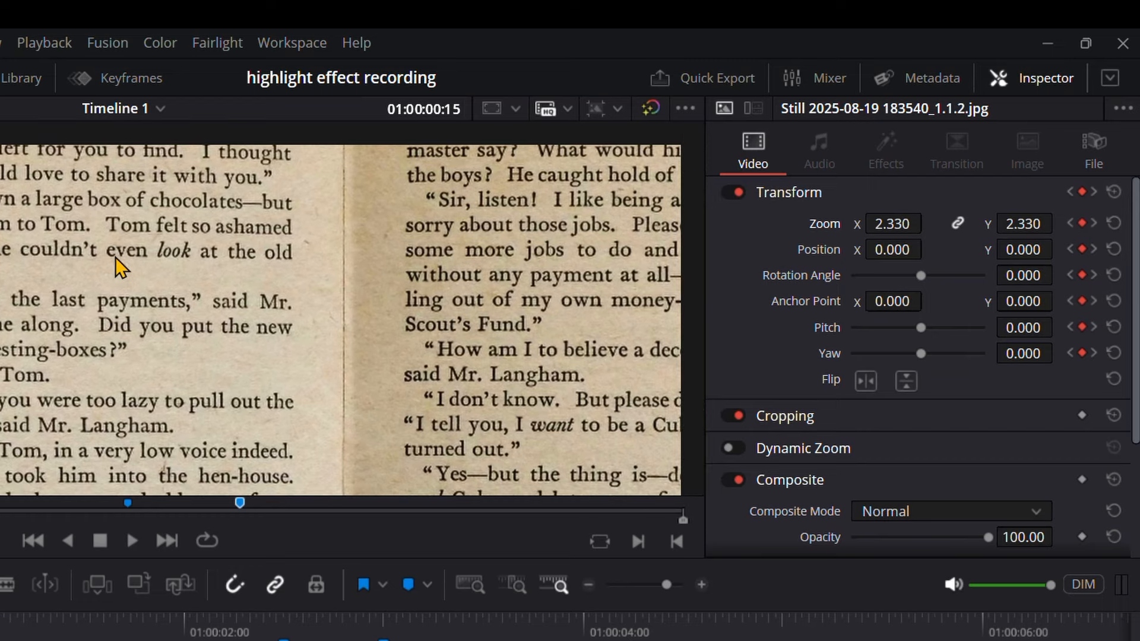
{"action": "left_click_drag", "start_coordinate": [893, 250], "coordinate": [926, 248]}
{"action": "left_click_drag", "start_coordinate": [1021, 250], "coordinate": [1059, 249]}
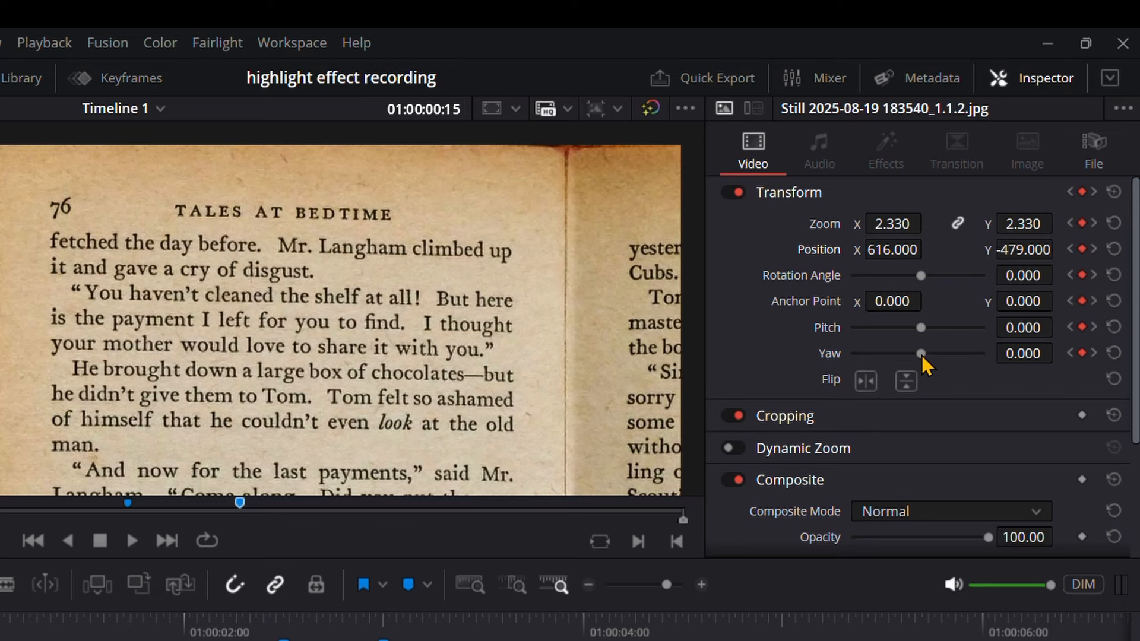
Set the clip's Yaw to 0.400 and reposition it to X 1144, Y -584 at 01:00:00:15
{"action": "left_click_drag", "start_coordinate": [922, 355], "coordinate": [938, 354]}
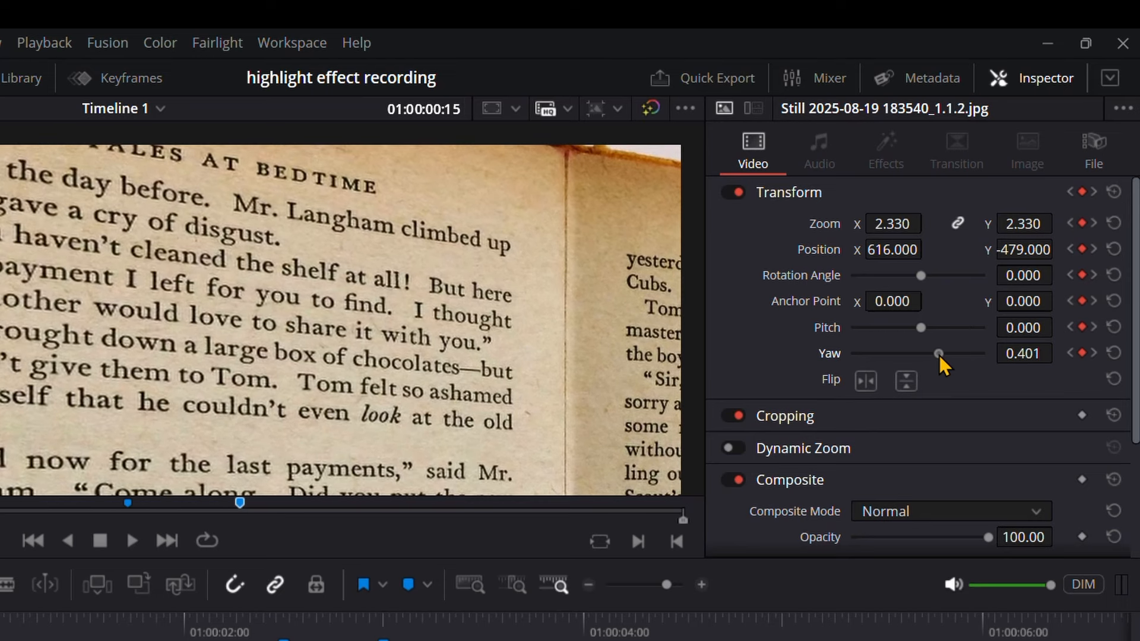
{"action": "left_click", "coordinate": [1033, 353]}
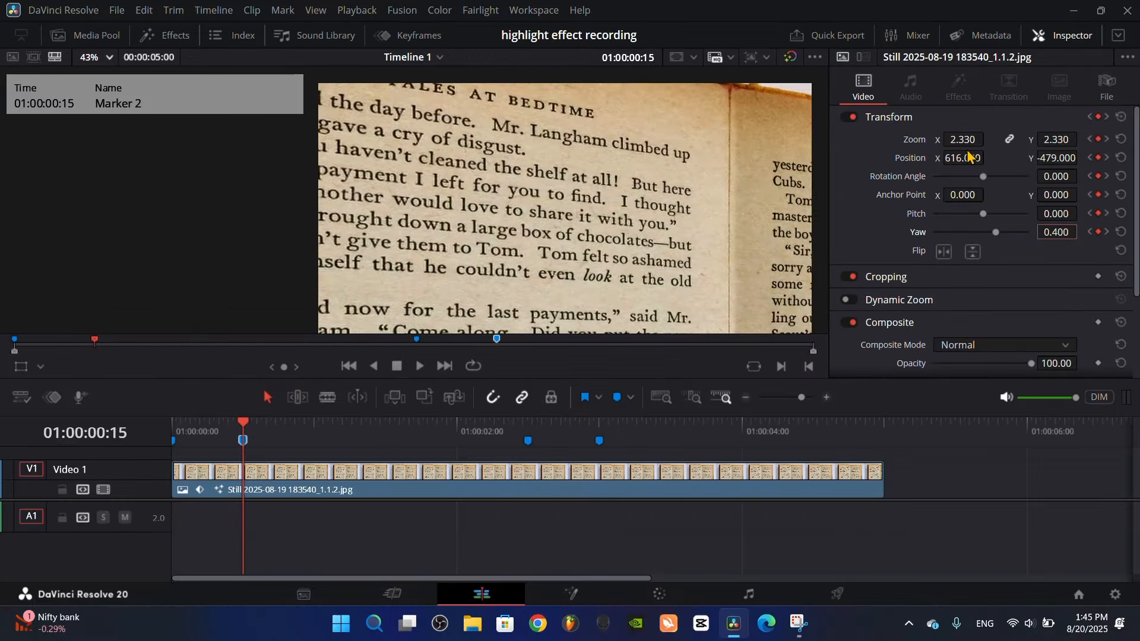
{"action": "mouse_move", "coordinate": [965, 158]}
{"action": "left_mouse_down"}
{"action": "mouse_move", "coordinate": [989, 158]}
{"action": "mouse_move", "coordinate": [965, 159]}
{"action": "left_mouse_up"}
{"action": "mouse_move", "coordinate": [1065, 158]}
{"action": "left_mouse_down"}
{"action": "mouse_move", "coordinate": [1033, 158]}
{"action": "mouse_move", "coordinate": [1056, 158]}
{"action": "left_mouse_up"}
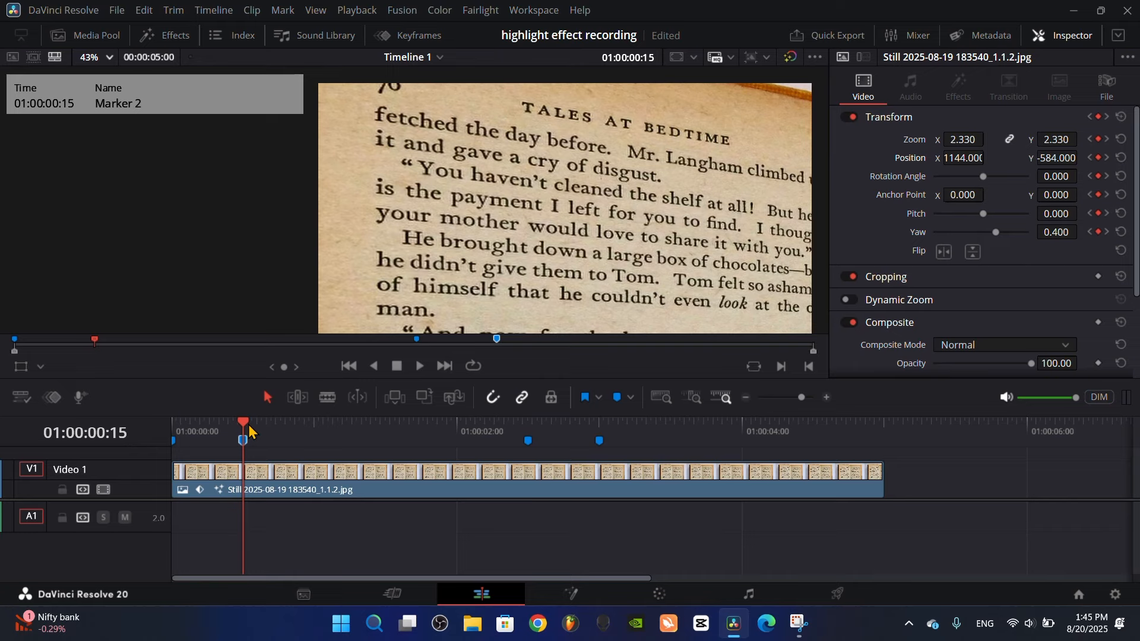
At the 01:00:02:15 keyframe, set Zoom to 2.210, Position to X 553, Y -314 and Yaw to -0.400, and save the project
{"action": "left_click_drag", "start_coordinate": [247, 430], "coordinate": [529, 430]}
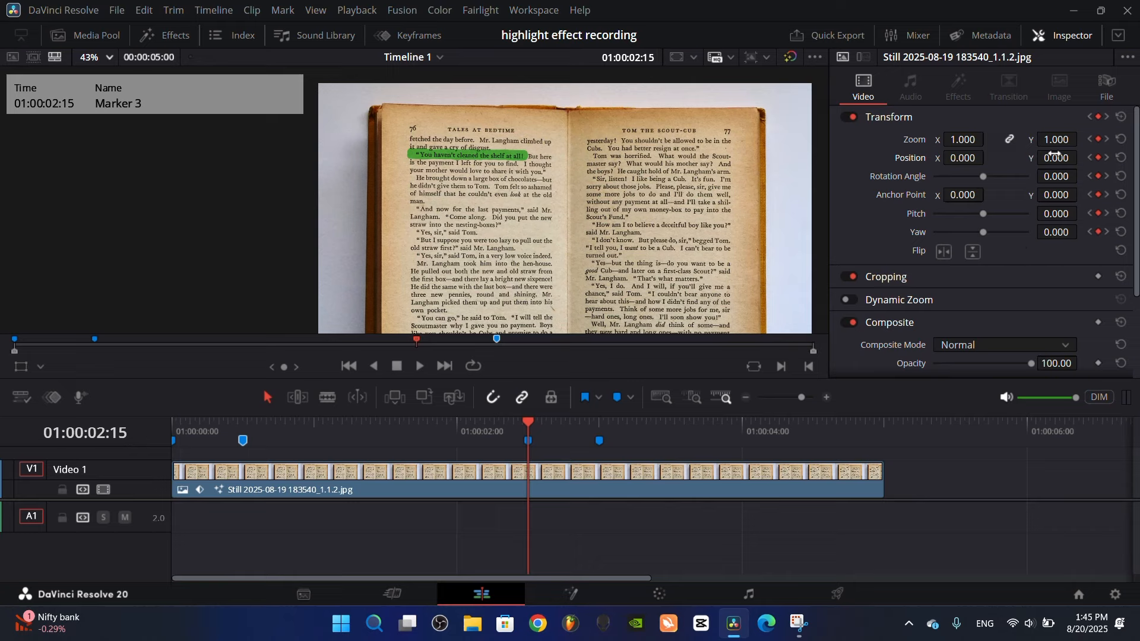
{"action": "left_click_drag", "start_coordinate": [963, 139], "coordinate": [988, 157]}
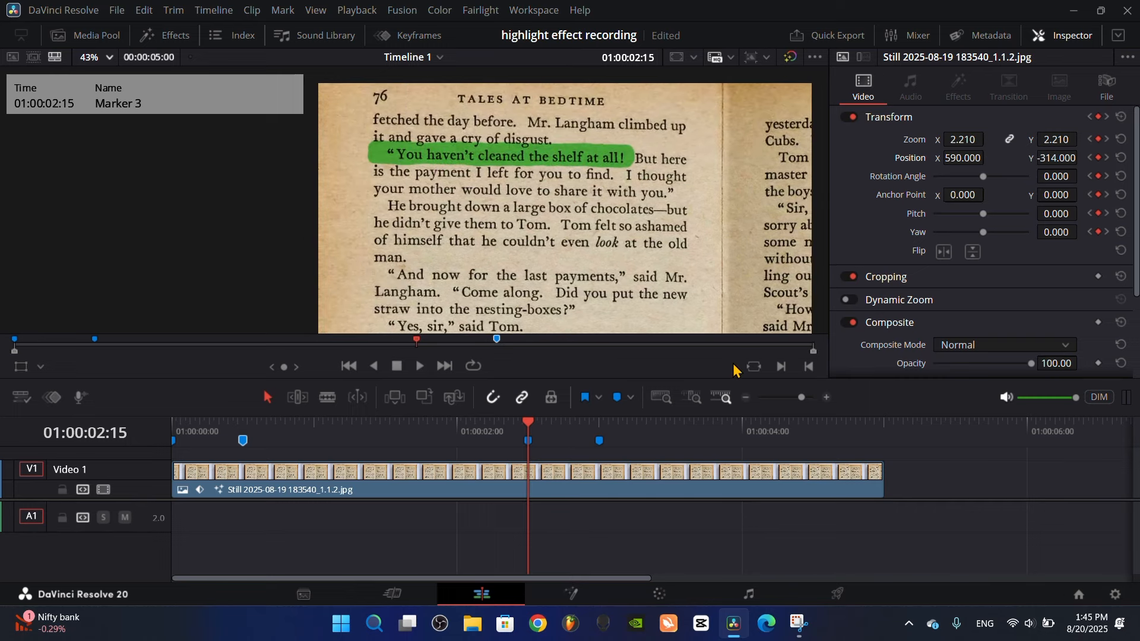
{"action": "key", "text": "ctrl+s"}
{"action": "left_click_drag", "start_coordinate": [983, 232], "coordinate": [970, 233]}
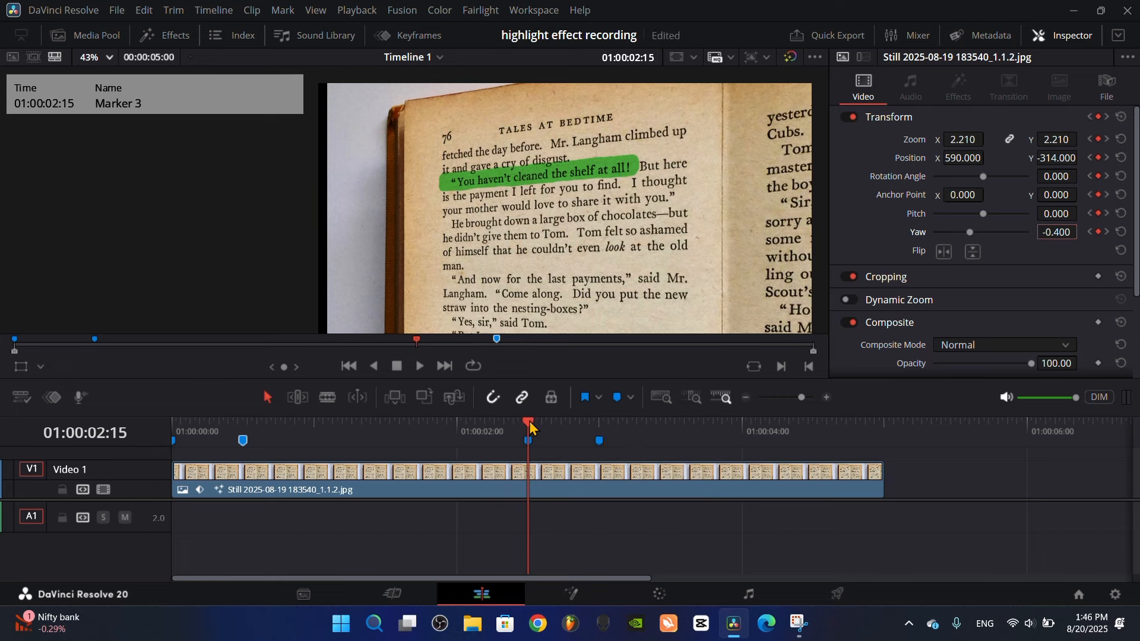
{"action": "mouse_move", "coordinate": [528, 425]}
{"action": "left_mouse_down"}
{"action": "mouse_move", "coordinate": [494, 426]}
{"action": "mouse_move", "coordinate": [527, 425]}
{"action": "left_mouse_up"}
{"action": "left_click_drag", "start_coordinate": [959, 156], "coordinate": [966, 156]}
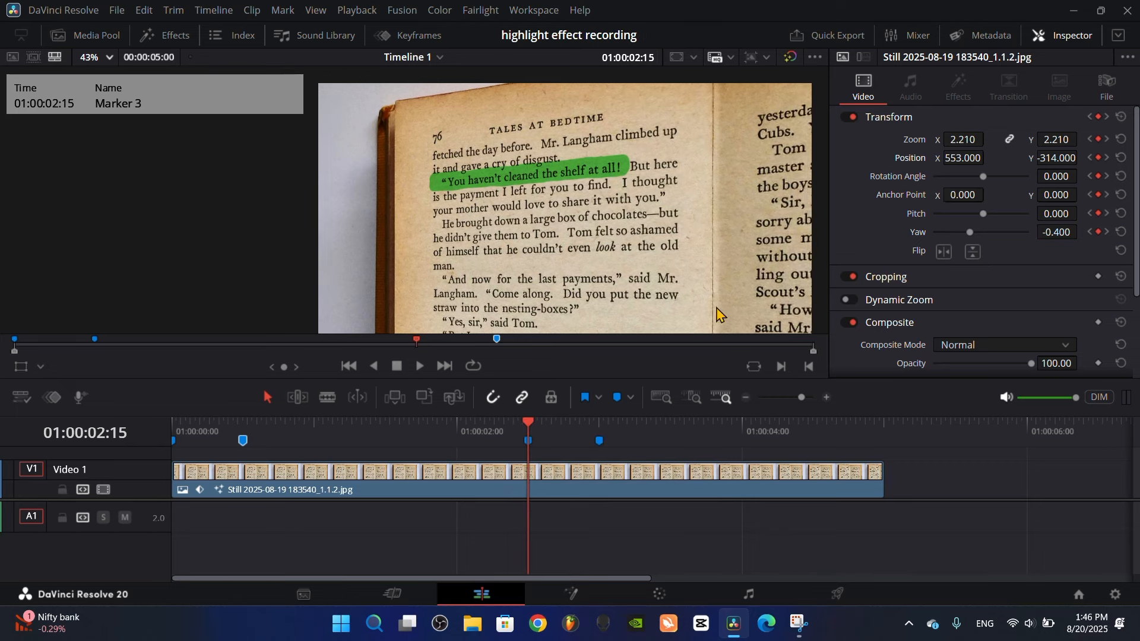
Play the camera move from the start and examine the book clip's Transform values at each keyframe
{"action": "left_click_drag", "start_coordinate": [527, 425], "coordinate": [176, 433]}
{"action": "key", "text": "space"}
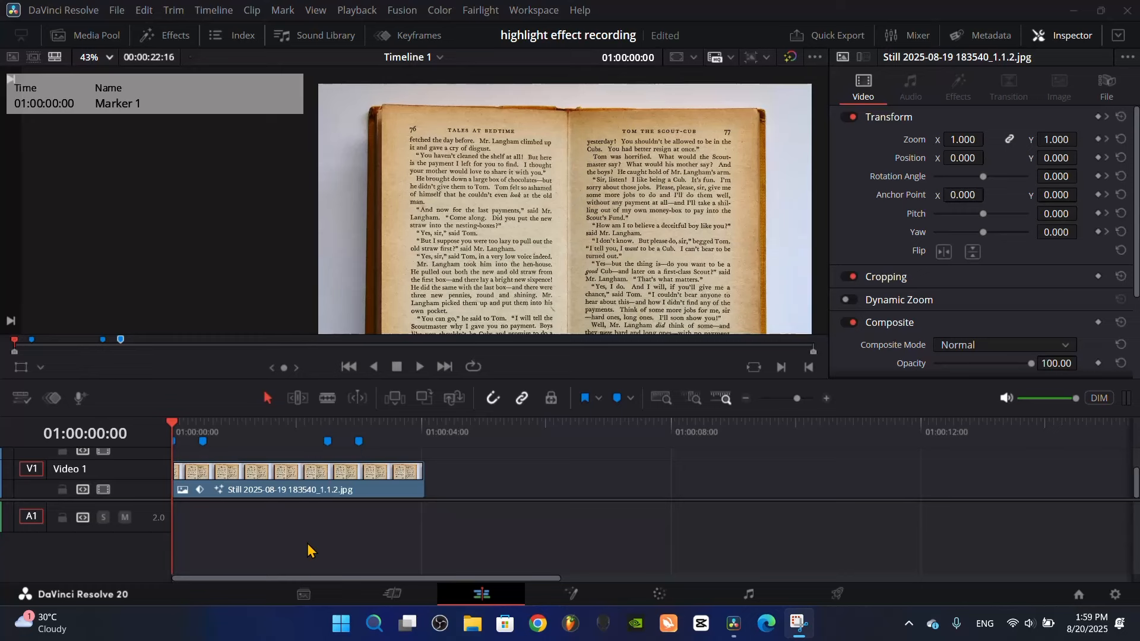
{"action": "left_click", "coordinate": [249, 472]}
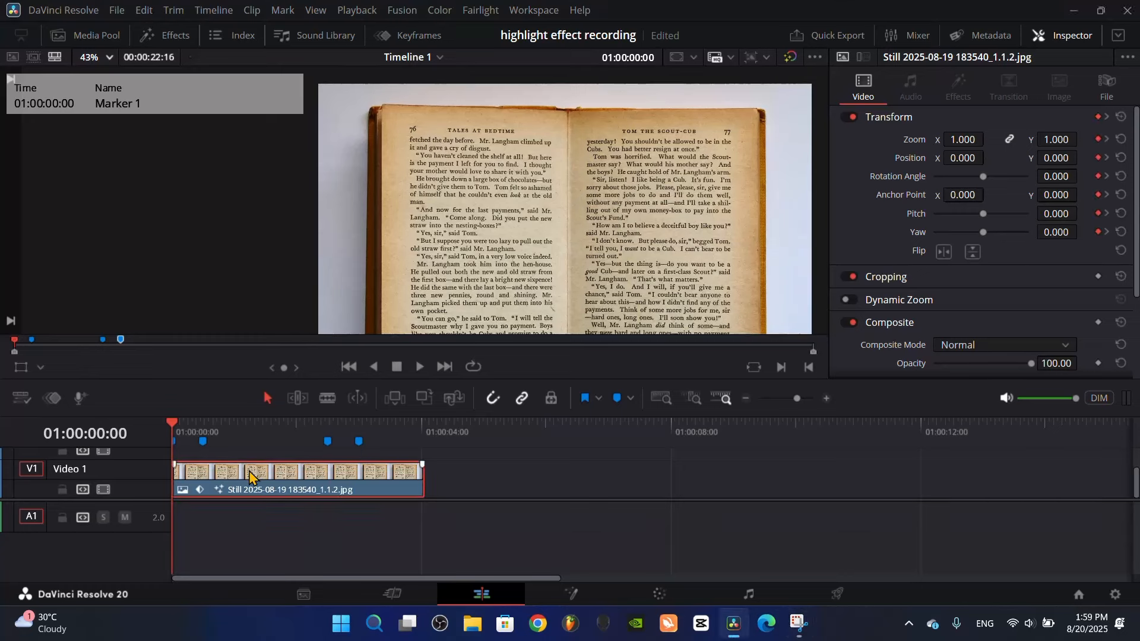
{"action": "left_click", "coordinate": [1107, 117]}
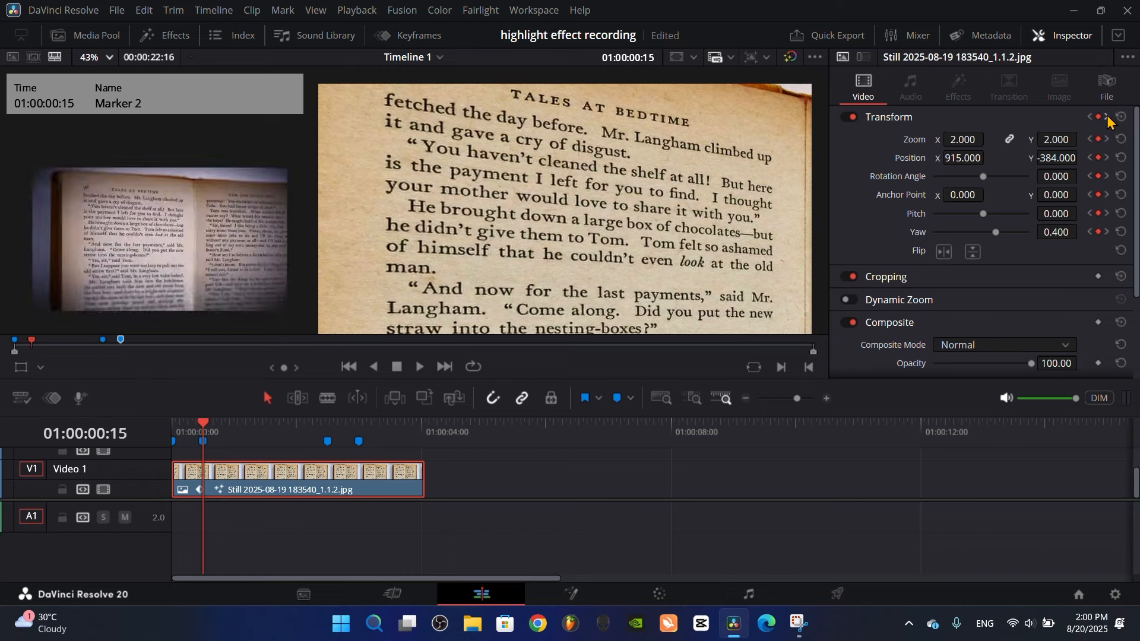
{"action": "left_click", "coordinate": [1107, 117]}
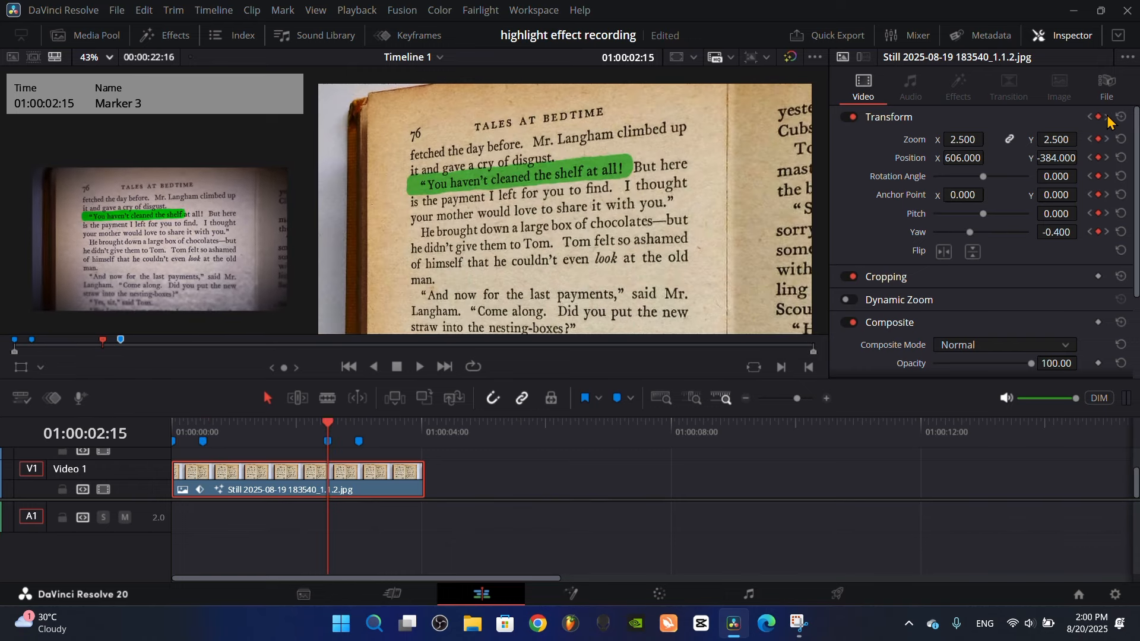
{"action": "left_click", "coordinate": [1106, 118]}
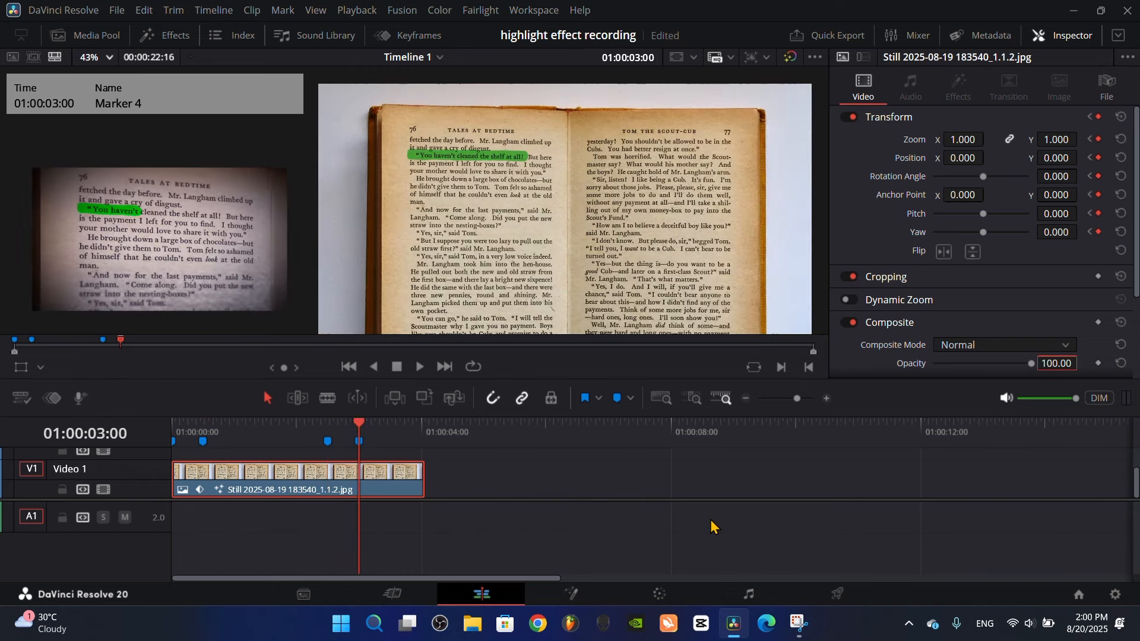
Move the first book clip further along Video 1 and place the second book clip at the start of the timeline
{"action": "scroll", "coordinate": [347, 499], "scroll_direction": "down", "scroll_amount": 3}
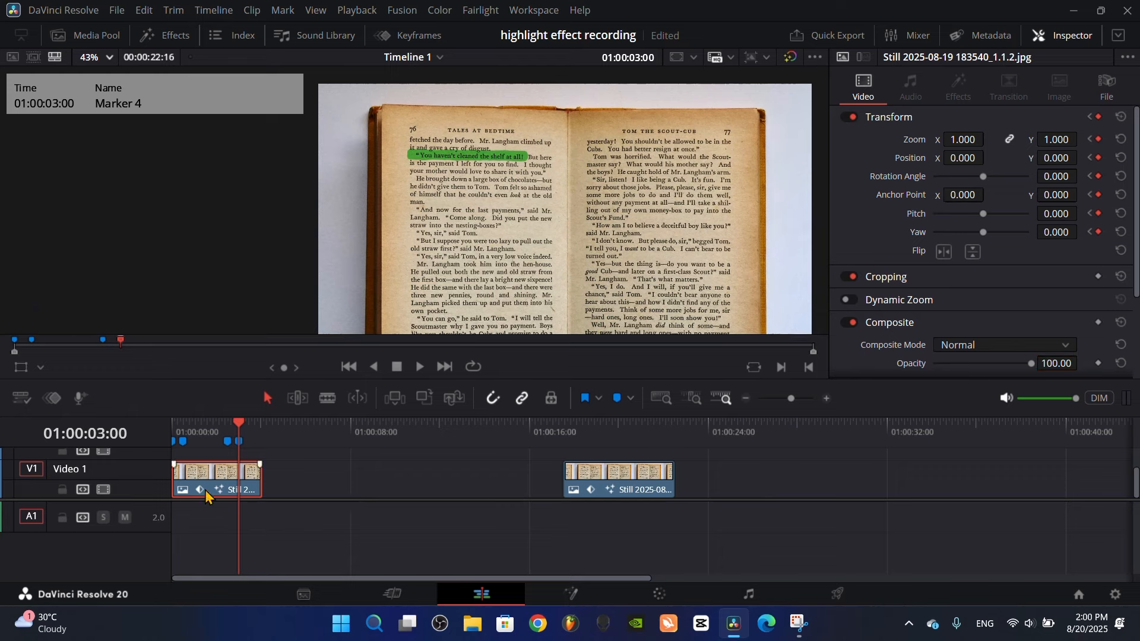
{"action": "left_click_drag", "start_coordinate": [202, 496], "coordinate": [437, 496]}
{"action": "left_click_drag", "start_coordinate": [586, 496], "coordinate": [178, 496]}
{"action": "scroll", "coordinate": [310, 488], "scroll_direction": "up", "scroll_amount": 5}
Step through the swapped-in clip's Transform keyframes from the start and examine their zoom, position, rotation and pitch values
{"action": "left_click", "coordinate": [251, 424]}
{"action": "key", "text": "Home"}
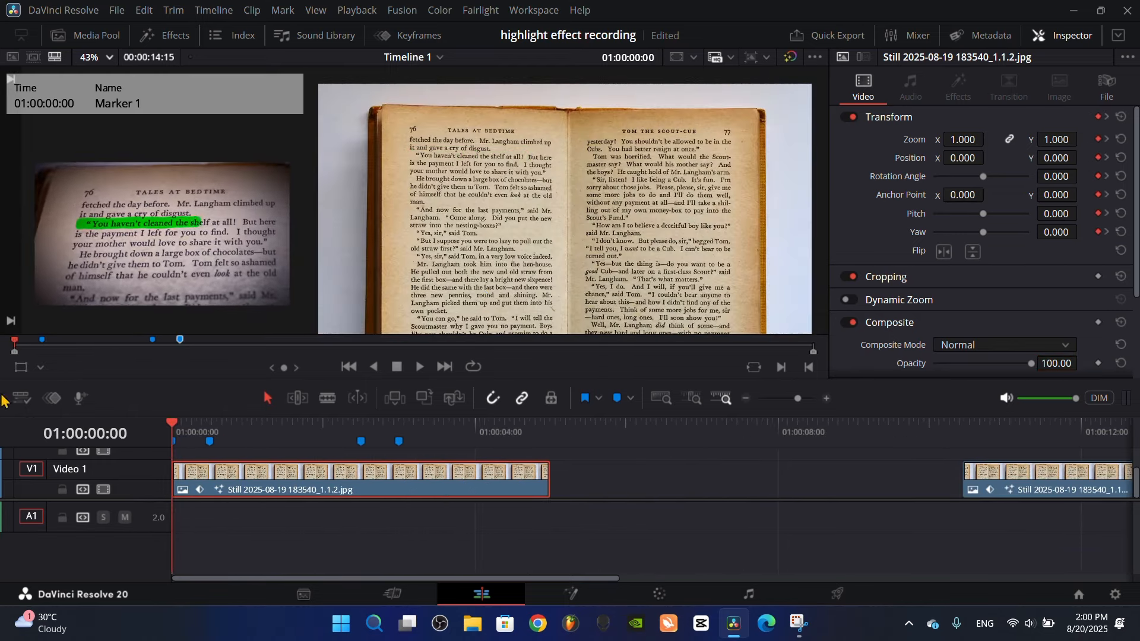
{"action": "left_click", "coordinate": [1108, 117]}
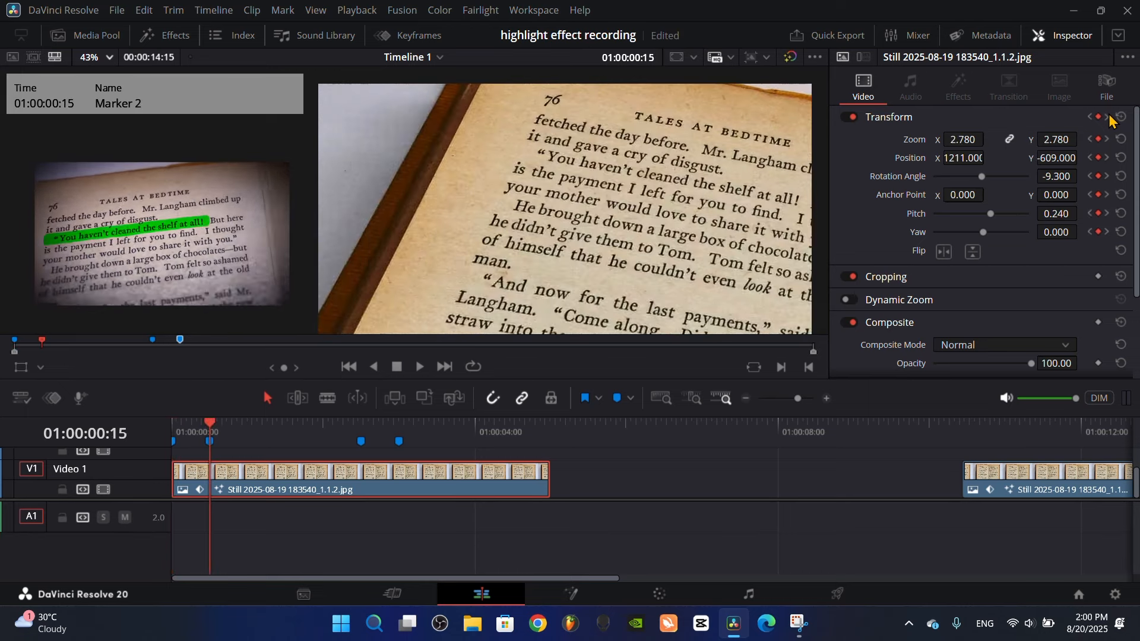
{"action": "left_click", "coordinate": [1108, 118]}
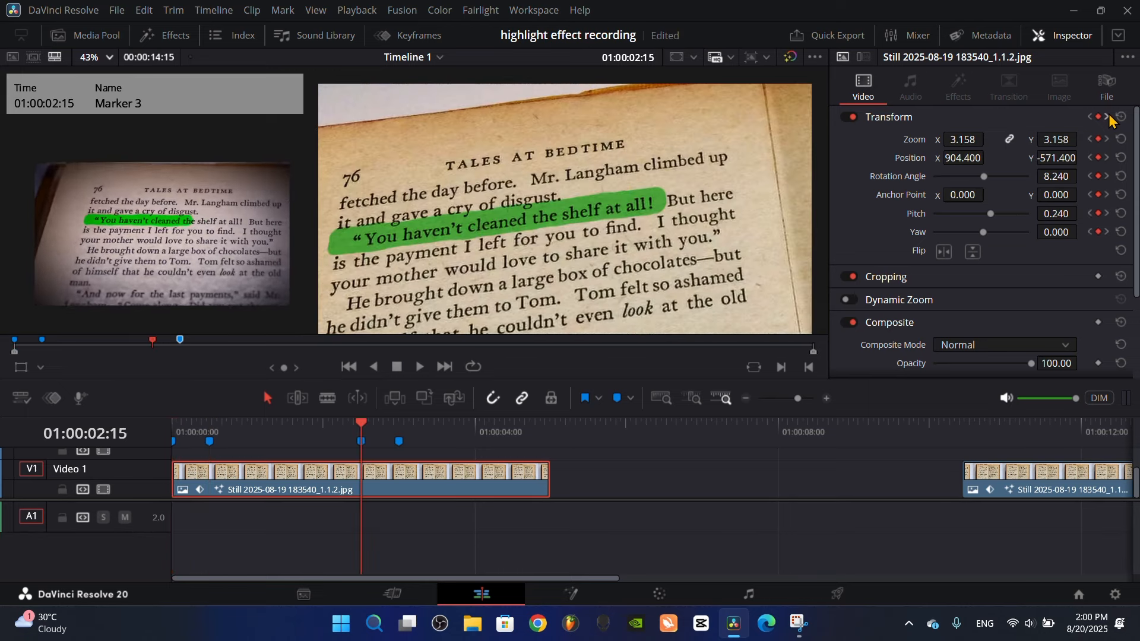
{"action": "left_click", "coordinate": [1108, 117]}
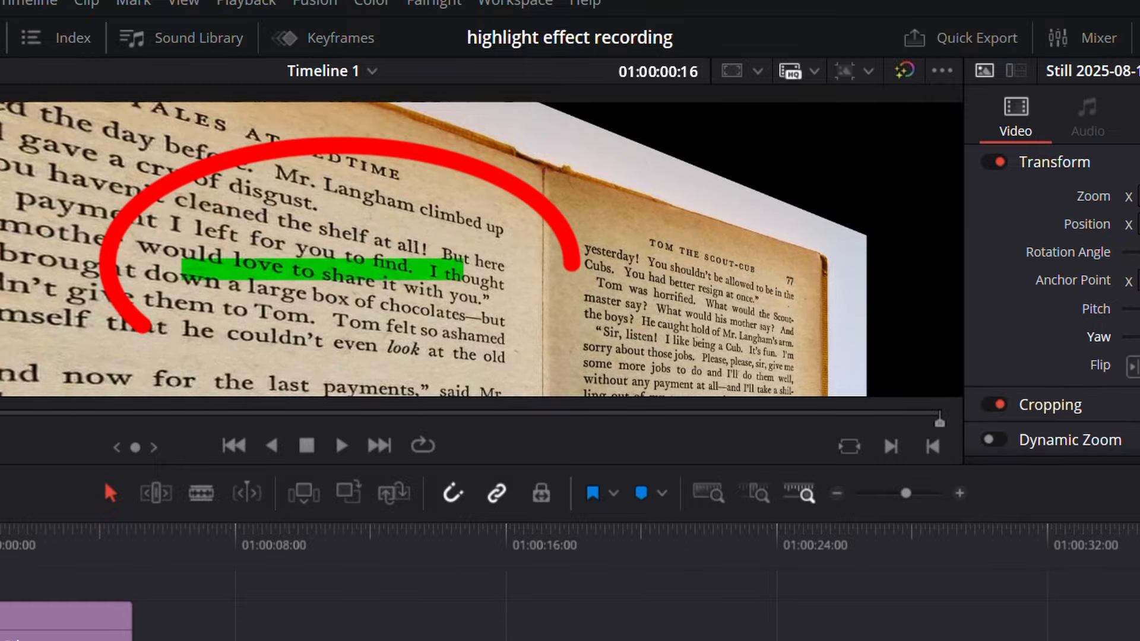
Try zooming the book clip on Video 1 to 1.330 separately from the solid color highlight
{"action": "mouse_move", "coordinate": [962, 139]}
{"action": "left_mouse_down"}
{"action": "mouse_move", "coordinate": [941, 139]}
{"action": "mouse_move", "coordinate": [968, 140]}
{"action": "left_mouse_up"}
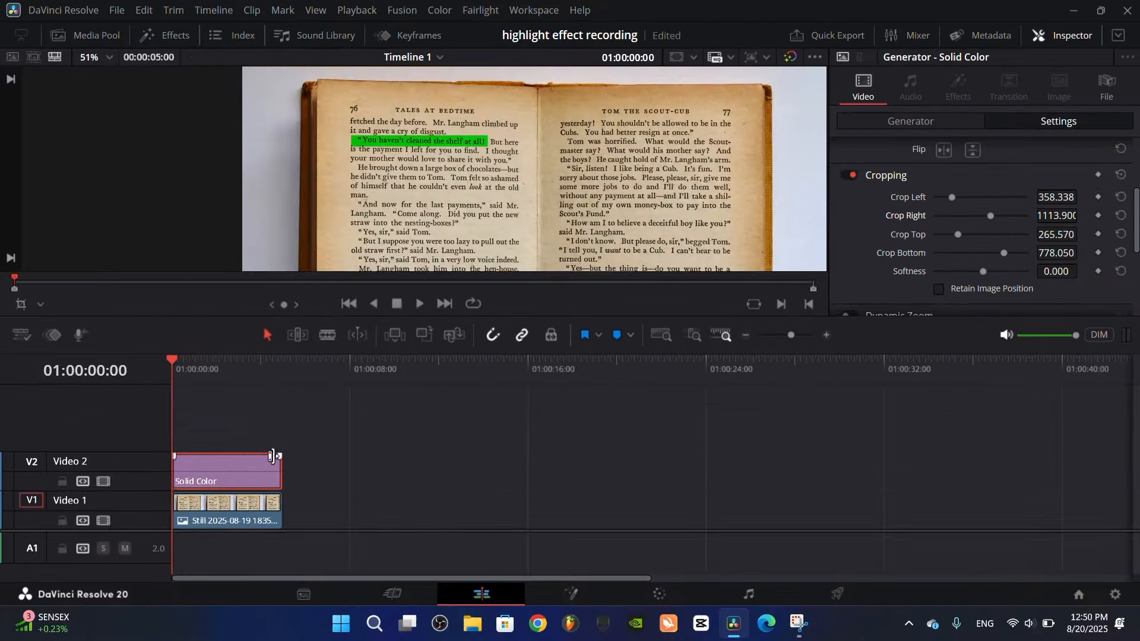
Combine the solid color highlight and the book clip into a compound clip named Compound Clip 1 and adjust its tilt
{"action": "left_click_drag", "start_coordinate": [241, 430], "coordinate": [275, 516]}
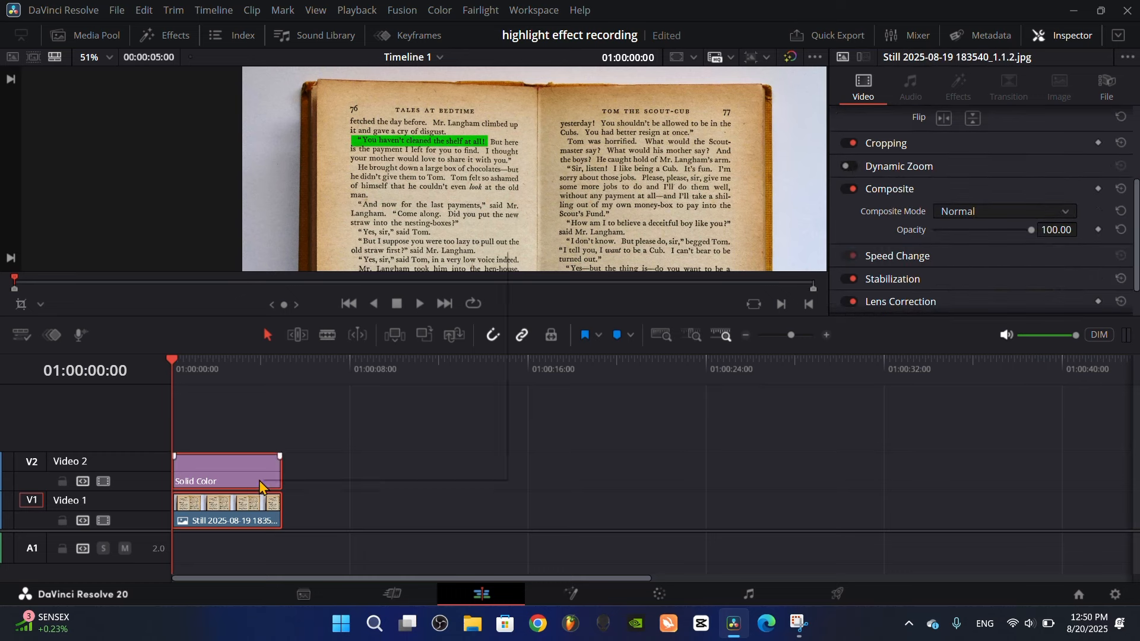
{"action": "right_click", "coordinate": [259, 486]}
{"action": "left_click", "coordinate": [334, 261]}
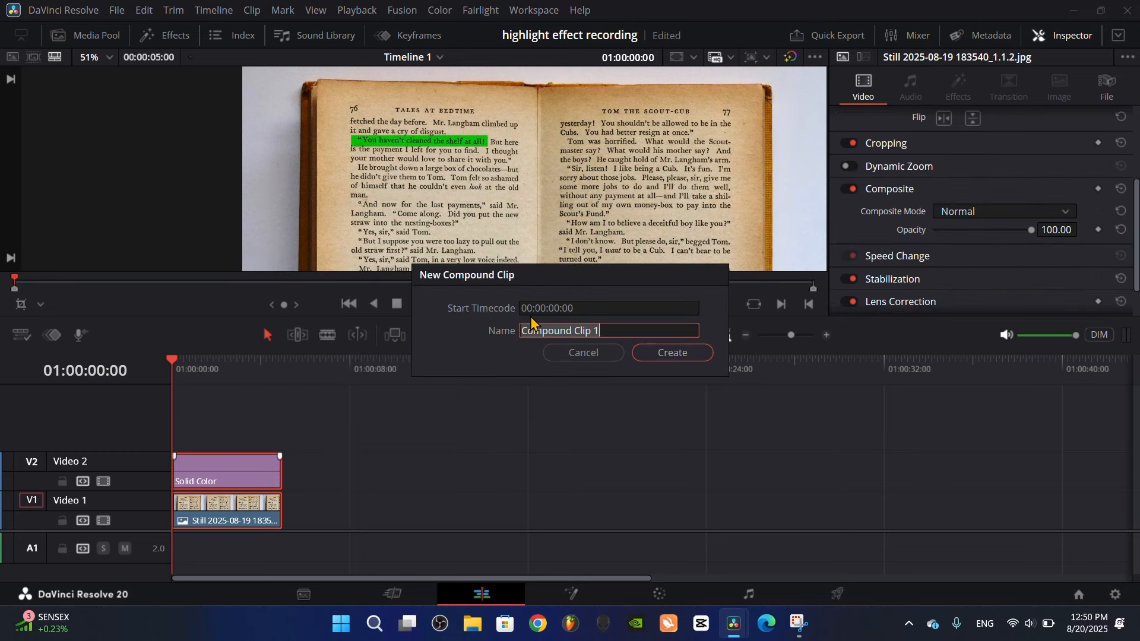
{"action": "left_click", "coordinate": [668, 353]}
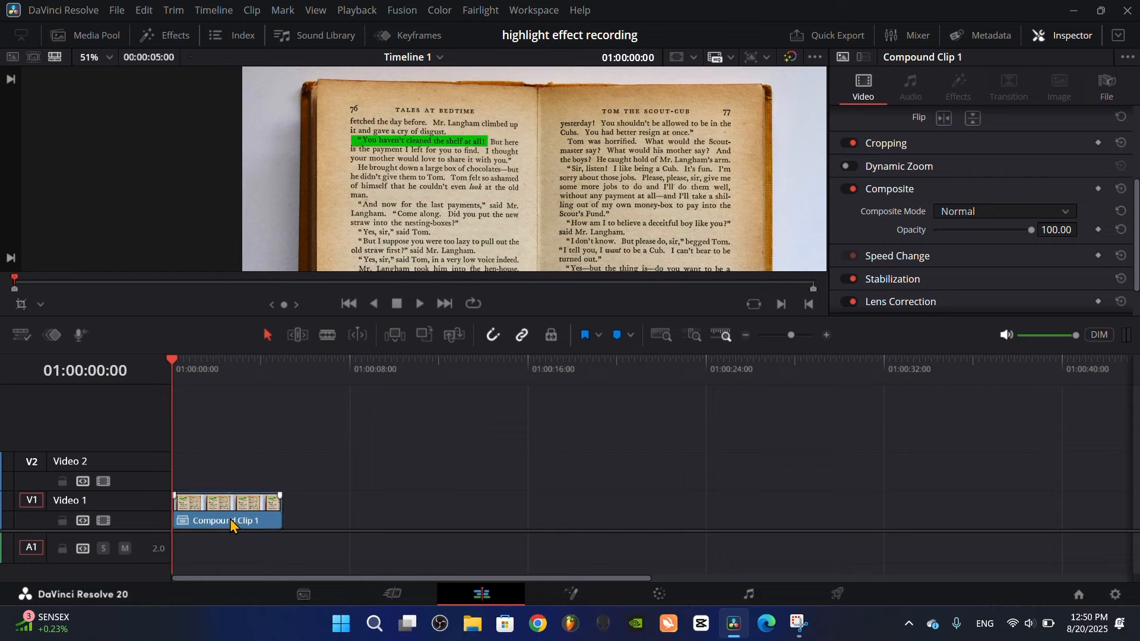
{"action": "scroll", "coordinate": [884, 252], "scroll_direction": "up", "scroll_amount": 3}
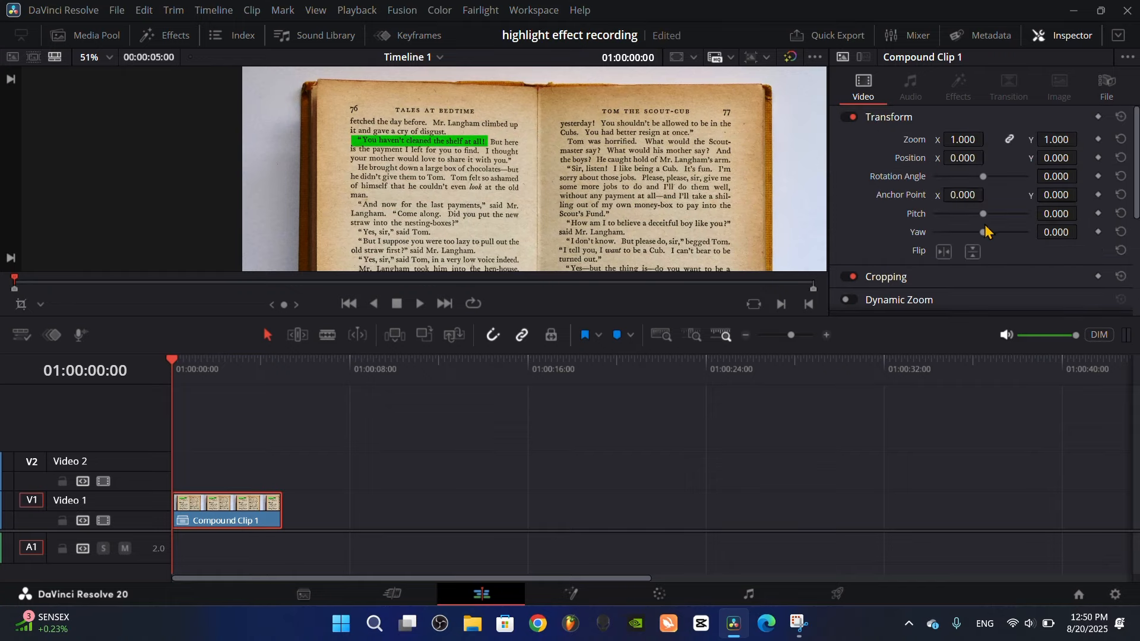
{"action": "mouse_move", "coordinate": [989, 215]}
{"action": "left_mouse_down"}
{"action": "mouse_move", "coordinate": [976, 217]}
{"action": "mouse_move", "coordinate": [995, 233]}
{"action": "left_mouse_up"}
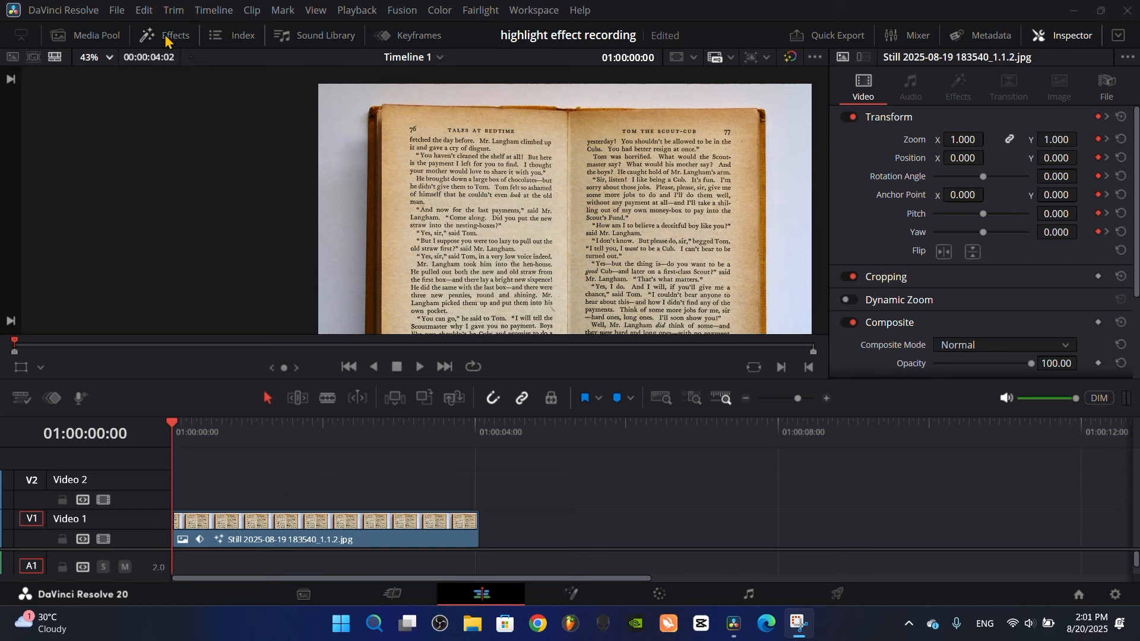
Add an adjustment clip on Video 2 at the start of the timeline and trim it to the book clip's length
{"action": "left_click", "coordinate": [163, 42]}
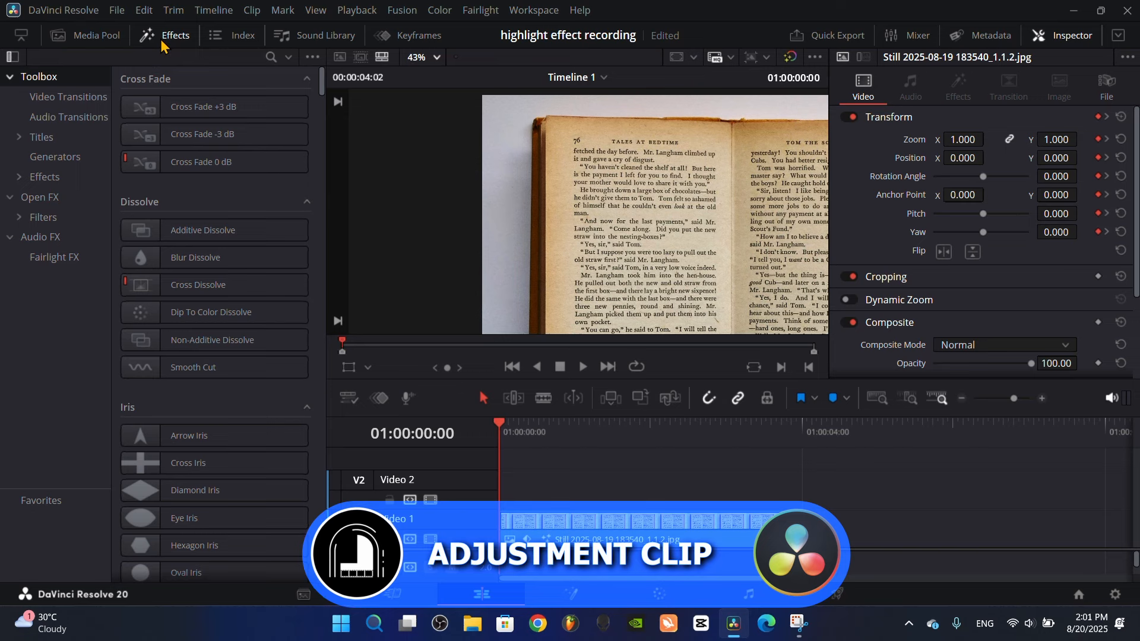
{"action": "left_click", "coordinate": [271, 57]}
{"action": "type", "text": "ad"}
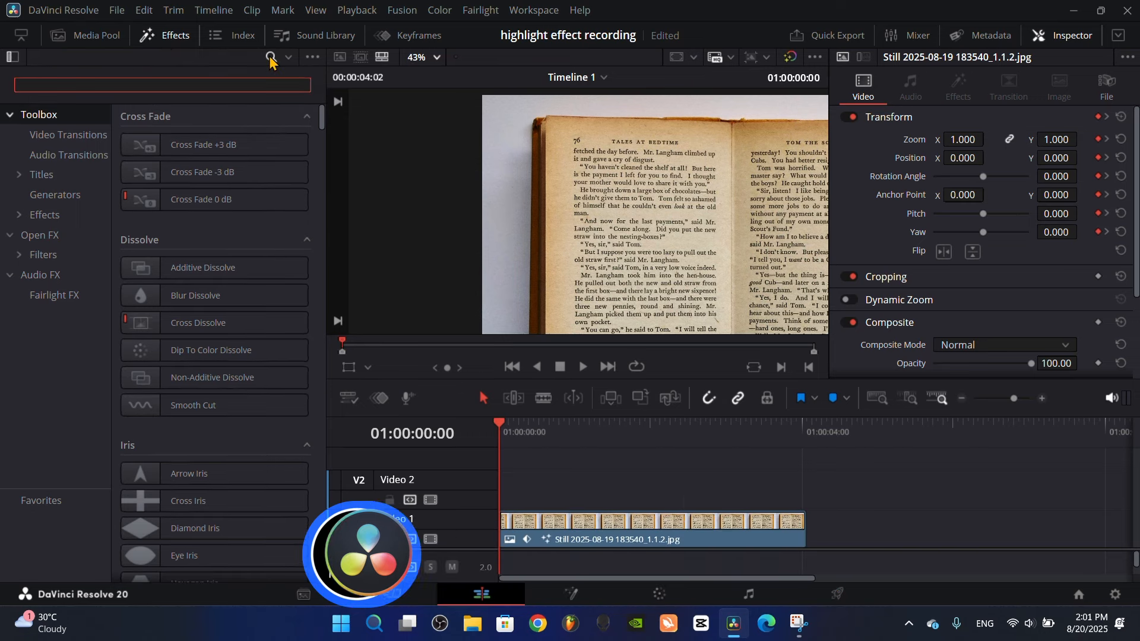
{"action": "type", "text": "v"}
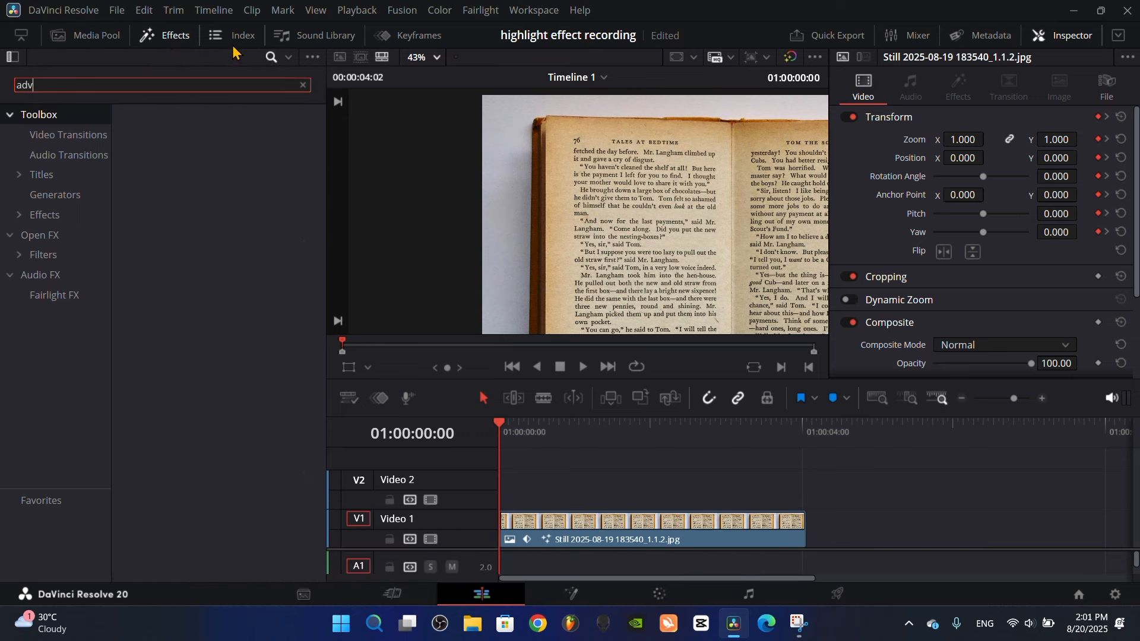
{"action": "key", "text": "BackSpace"}
{"action": "type", "text": "j"}
{"action": "left_click_drag", "start_coordinate": [201, 145], "coordinate": [592, 497]}
{"action": "left_click", "coordinate": [177, 39]}
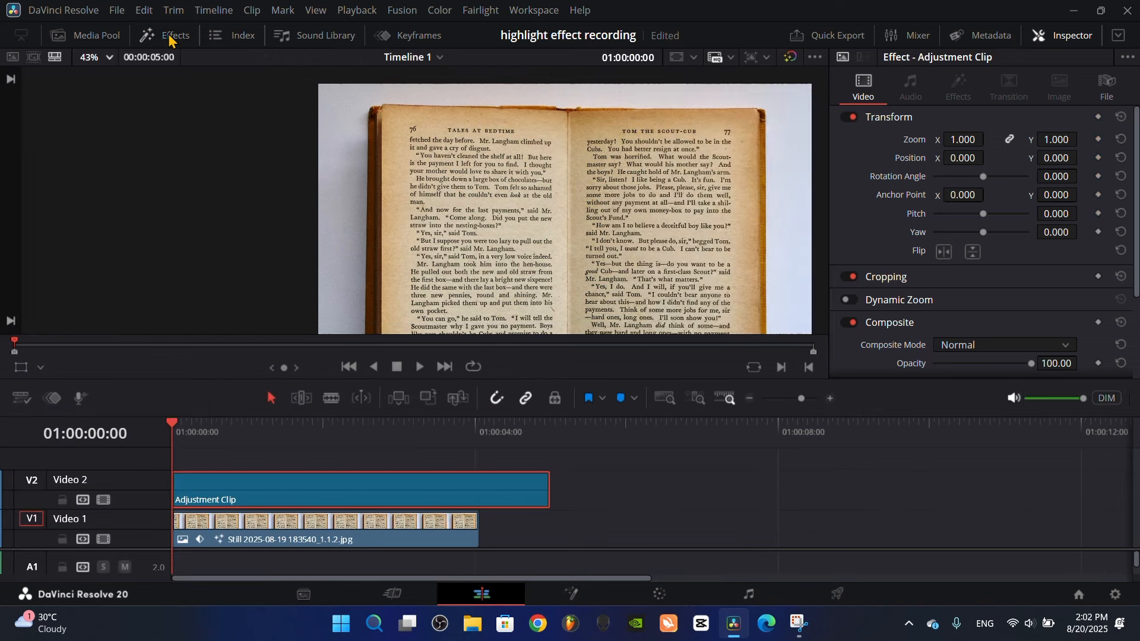
{"action": "left_click_drag", "start_coordinate": [549, 494], "coordinate": [477, 493]}
Open the adjustment clip's Fusion composition and add a Defocus node between MediaIn1 and MediaOut1
{"action": "right_click", "coordinate": [330, 488]}
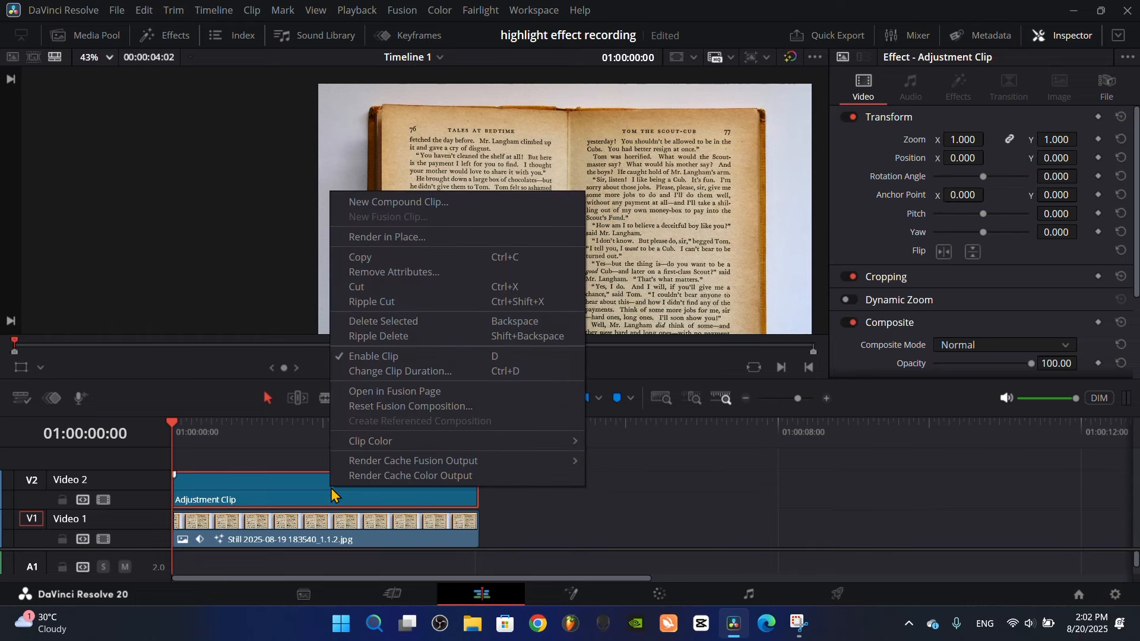
{"action": "left_click", "coordinate": [383, 391]}
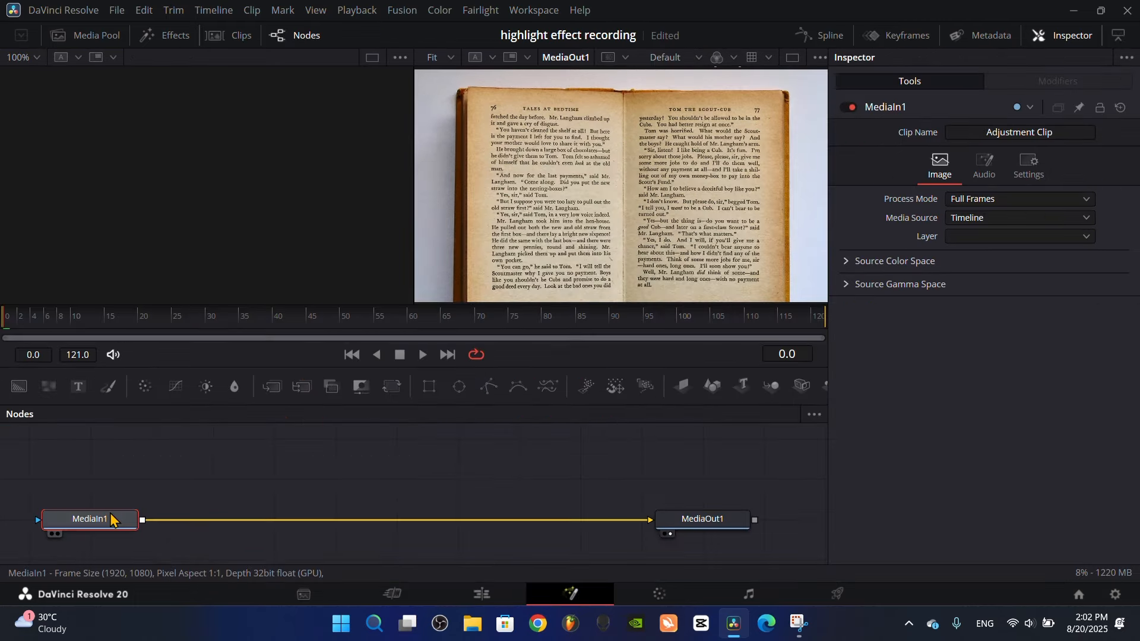
{"action": "key", "text": "shift+space"}
{"action": "type", "text": "defo"}
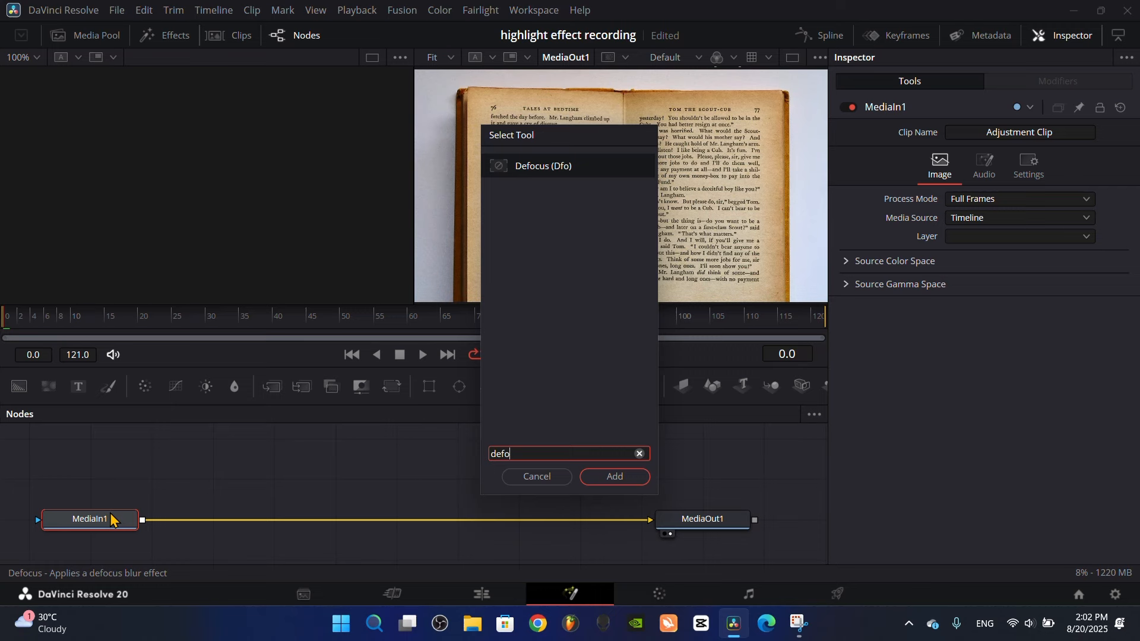
{"action": "type", "text": "c"}
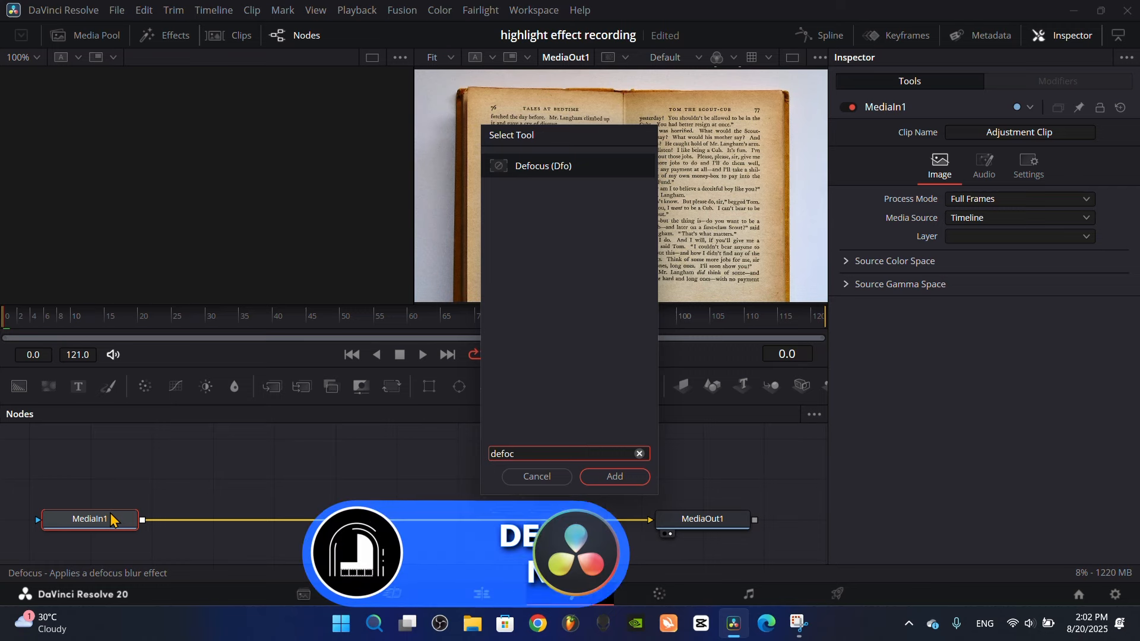
{"action": "left_click", "coordinate": [603, 476]}
{"action": "left_click_drag", "start_coordinate": [209, 519], "coordinate": [312, 520]}
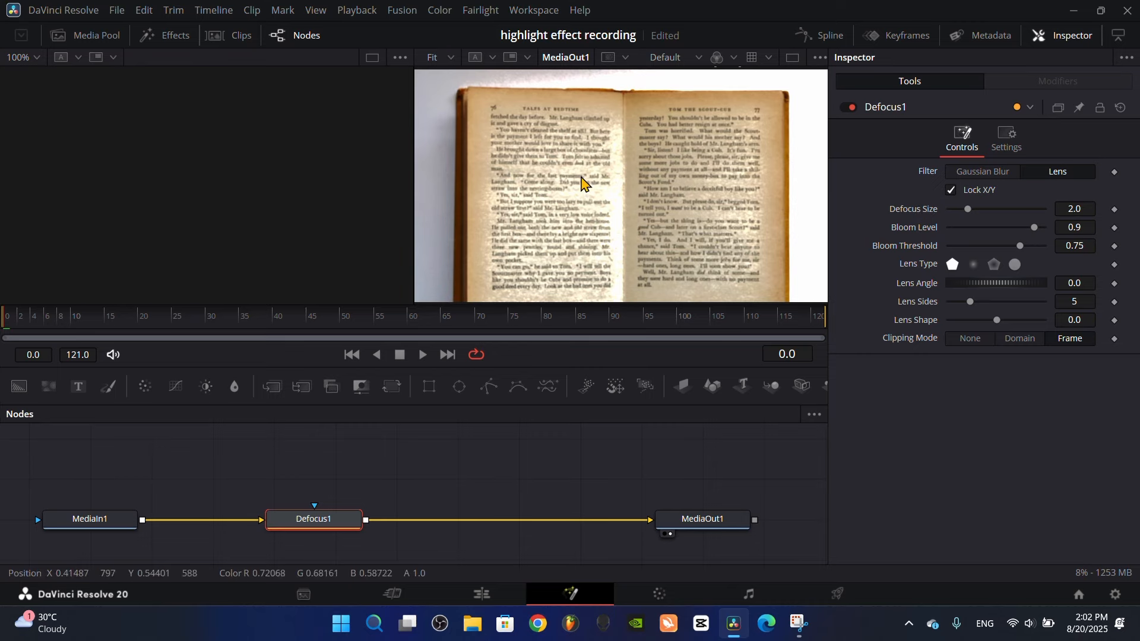
Increase the Defocus node's defocus size to about 5.51
{"action": "scroll", "coordinate": [608, 185], "scroll_direction": "up", "scroll_amount": 2}
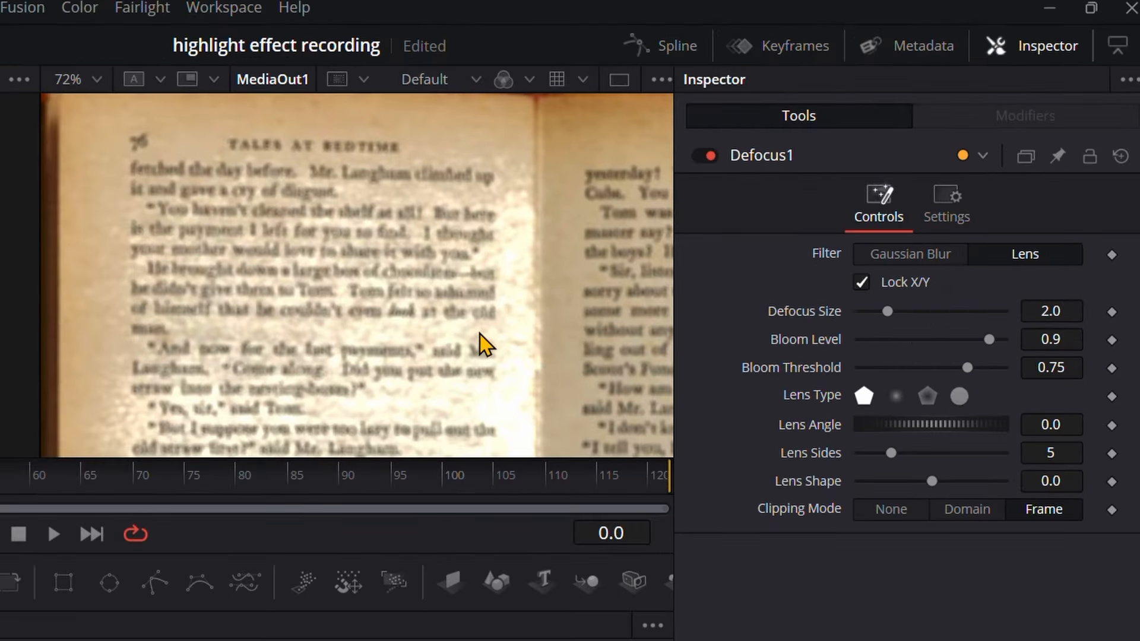
{"action": "left_click_drag", "start_coordinate": [889, 321], "coordinate": [942, 322]}
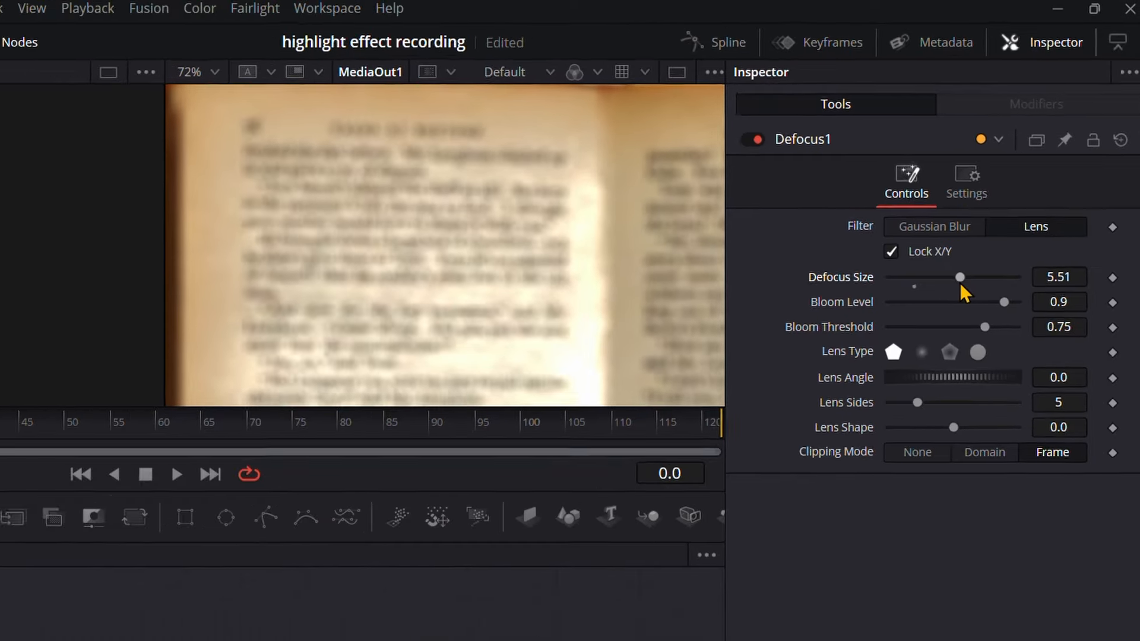
{"action": "scroll", "coordinate": [663, 181], "scroll_direction": "down", "scroll_amount": 5}
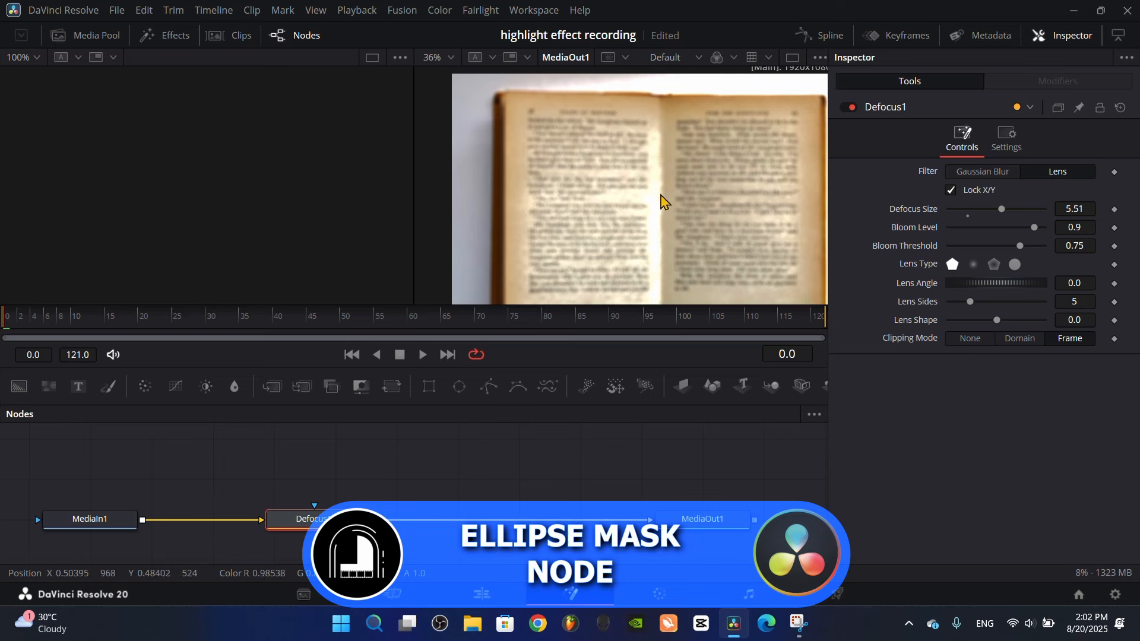
Mask the Defocus node with an ellipse and reshape it to about 0.78 wide and 0.26 high
{"action": "left_click_drag", "start_coordinate": [459, 387], "coordinate": [317, 518]}
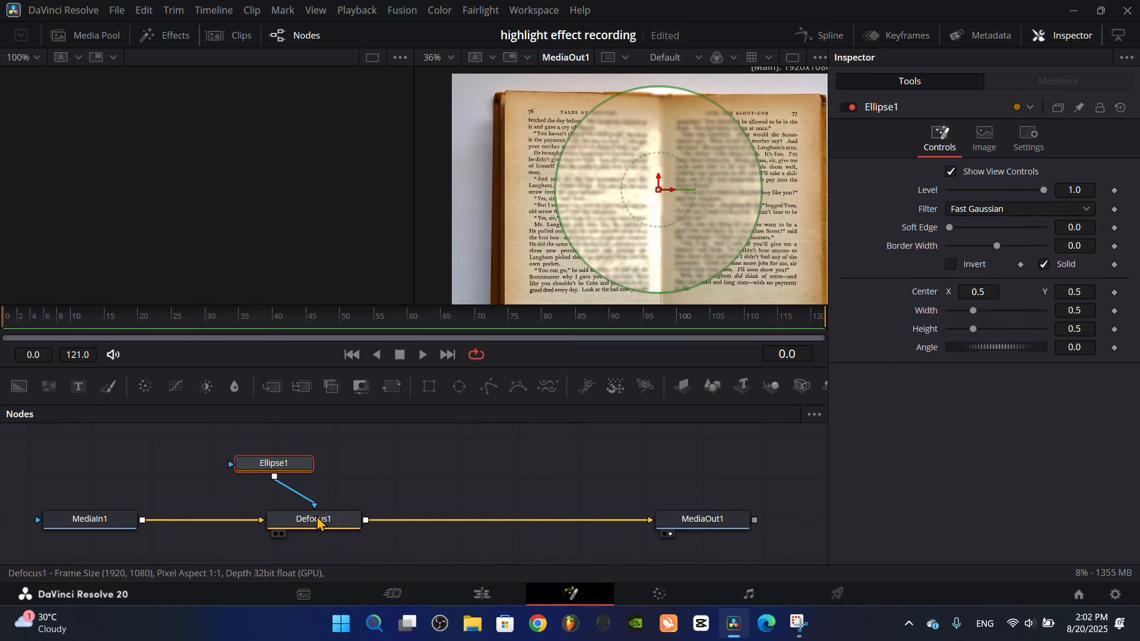
{"action": "key", "text": "1"}
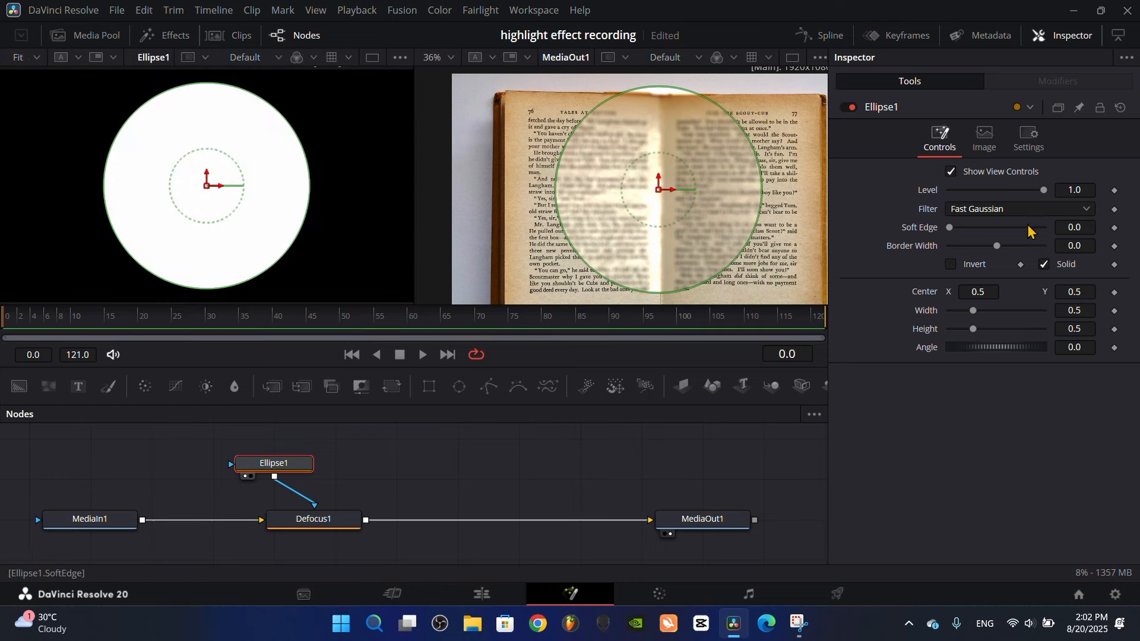
{"action": "left_click_drag", "start_coordinate": [668, 289], "coordinate": [675, 255]}
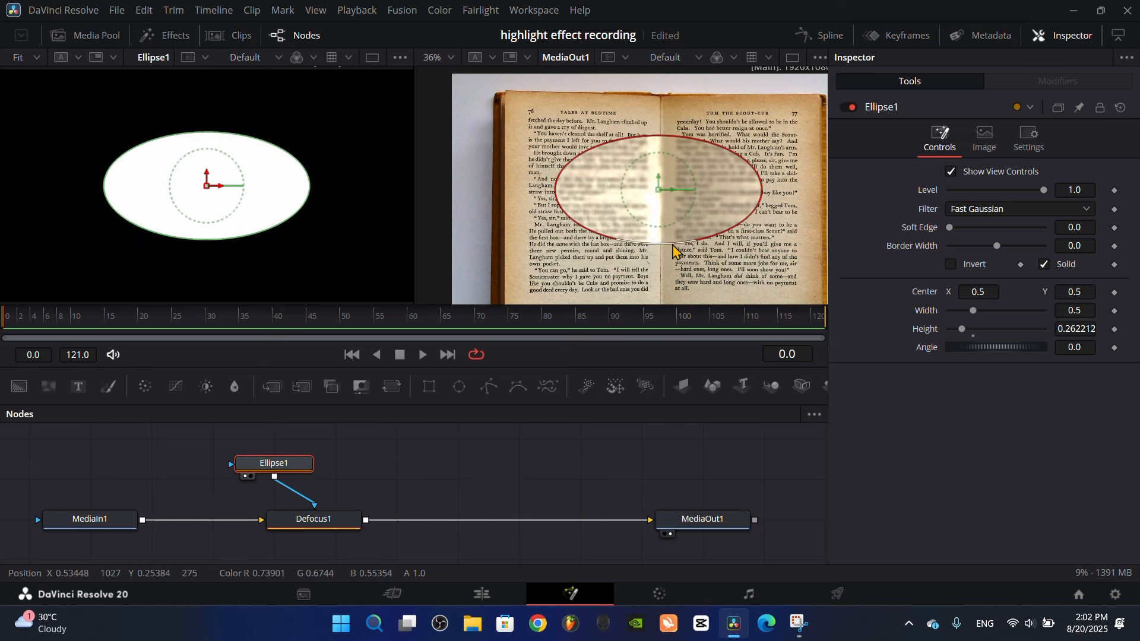
{"action": "left_click_drag", "start_coordinate": [763, 204], "coordinate": [821, 208]}
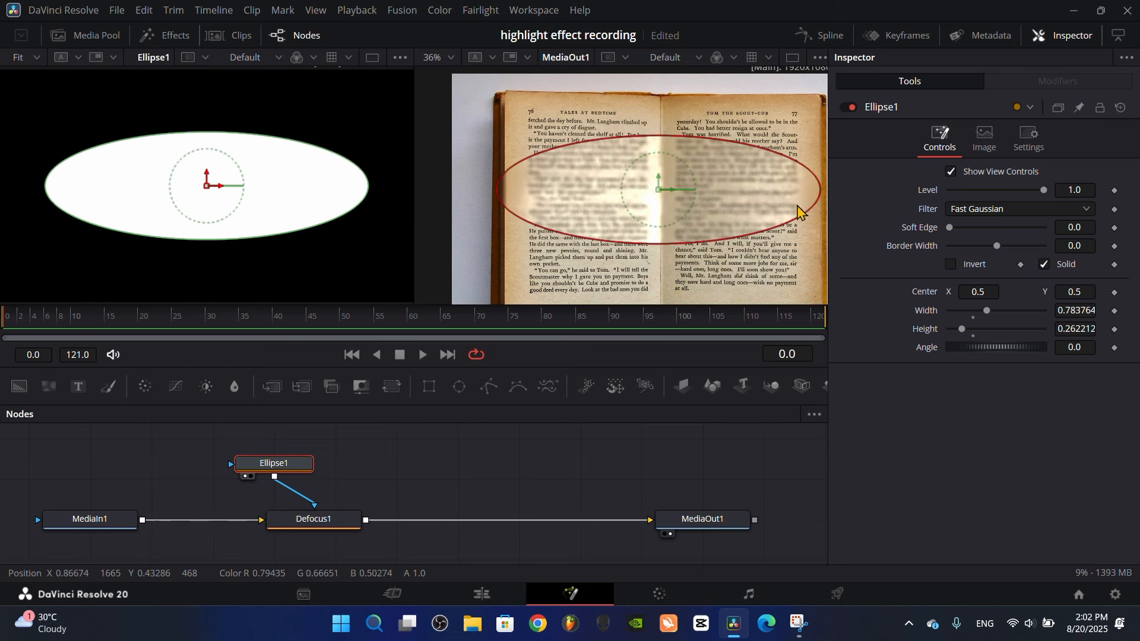
Invert the ellipse mask with a soft edge of about 0.173 and center it over the highlighted sentence at about X 0.43, Y 0.68
{"action": "left_click", "coordinate": [952, 265]}
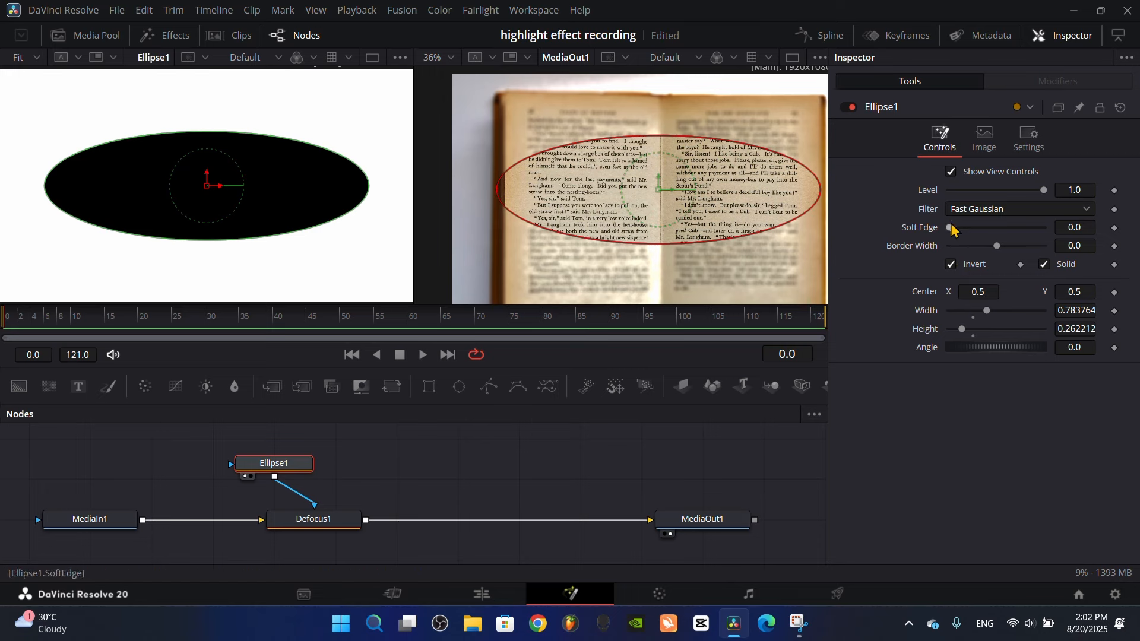
{"action": "left_click_drag", "start_coordinate": [952, 228], "coordinate": [1034, 240]}
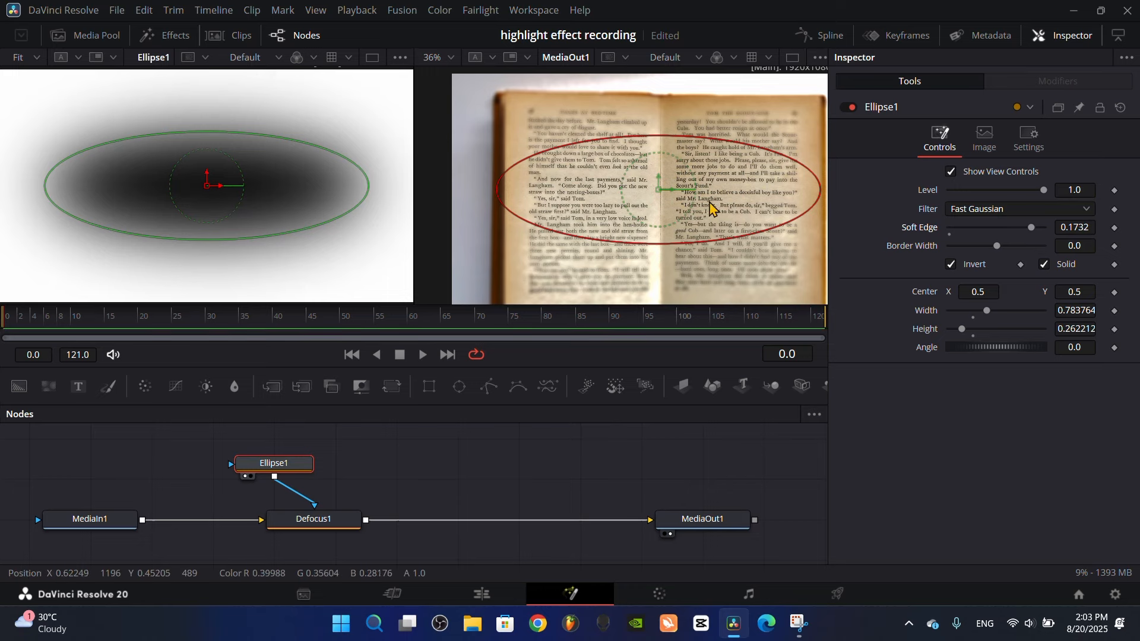
{"action": "scroll", "coordinate": [710, 205], "scroll_direction": "down", "scroll_amount": 2}
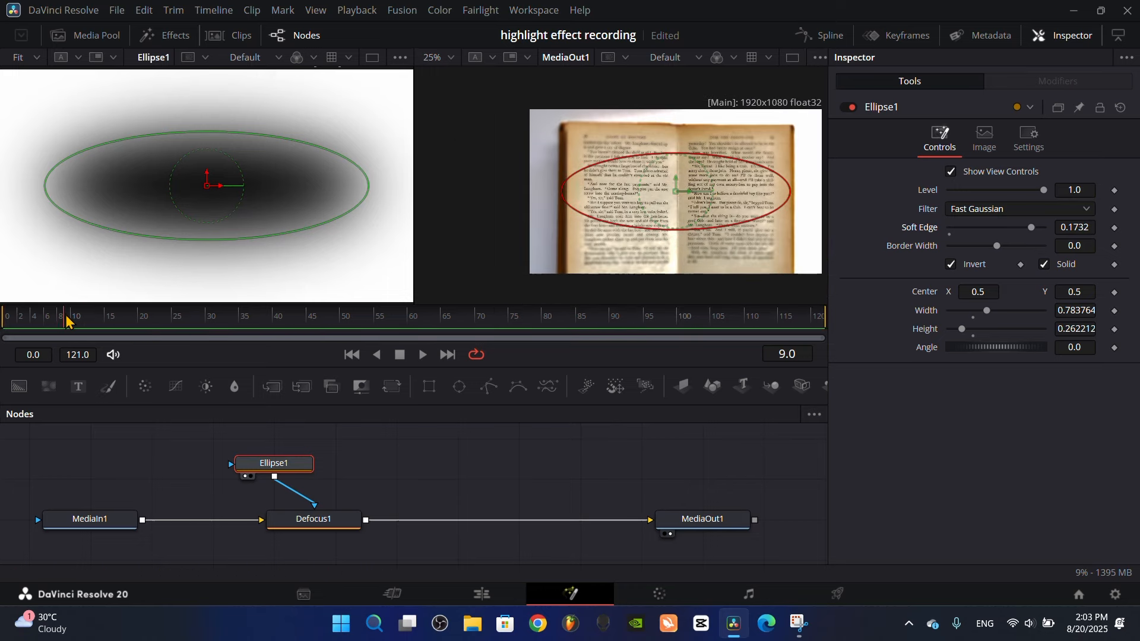
{"action": "left_click_drag", "start_coordinate": [66, 321], "coordinate": [204, 319]}
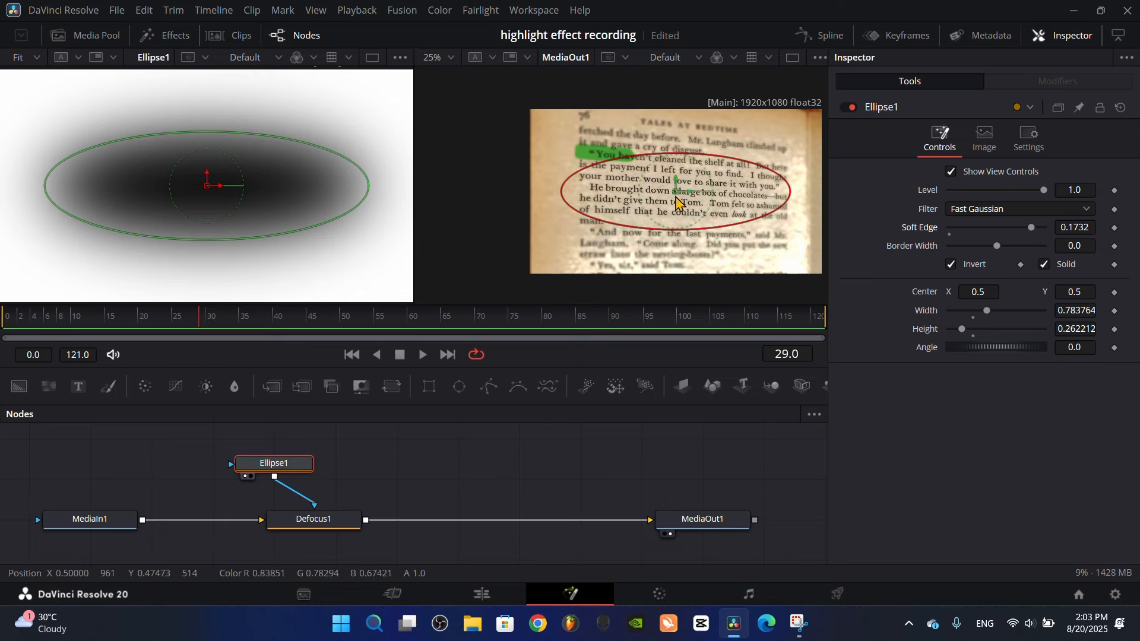
{"action": "left_click_drag", "start_coordinate": [677, 202], "coordinate": [656, 172]}
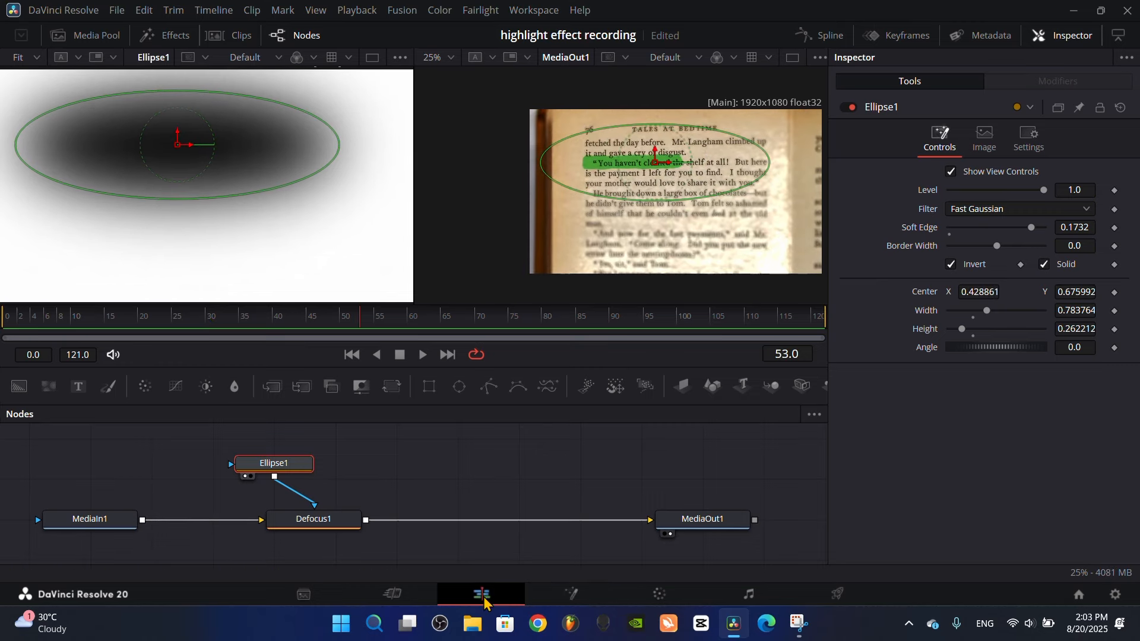
Return to the edit timeline and play the masked blur from the start in full screen
{"action": "left_click", "coordinate": [481, 594]}
{"action": "left_click_drag", "start_coordinate": [214, 432], "coordinate": [169, 439]}
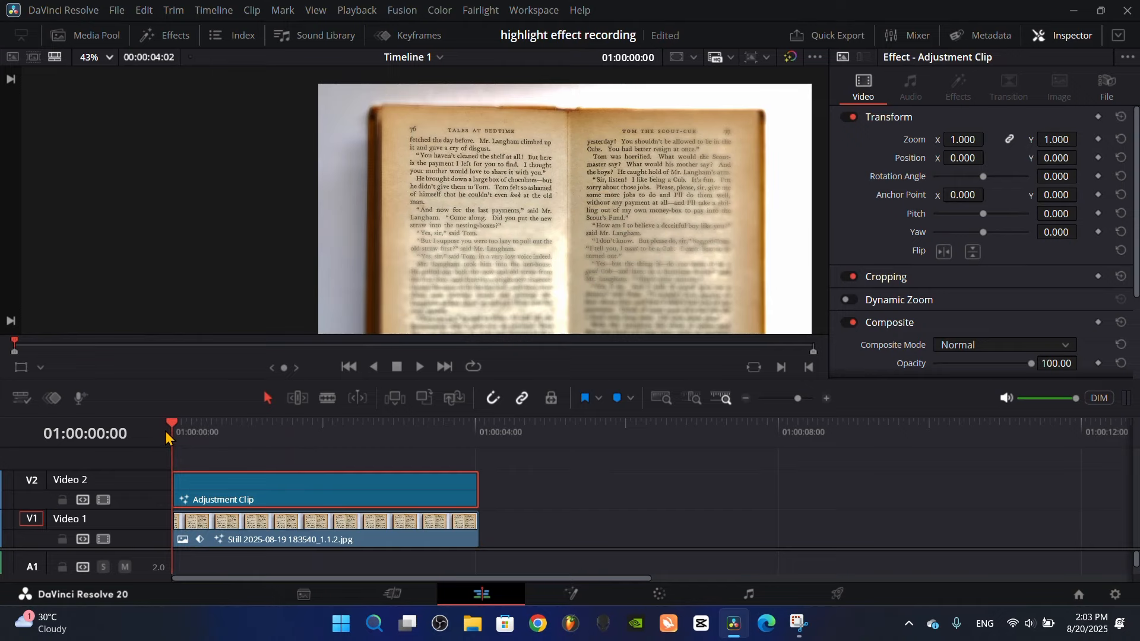
{"action": "key", "text": "ctrl+f"}
{"action": "key", "text": "space"}
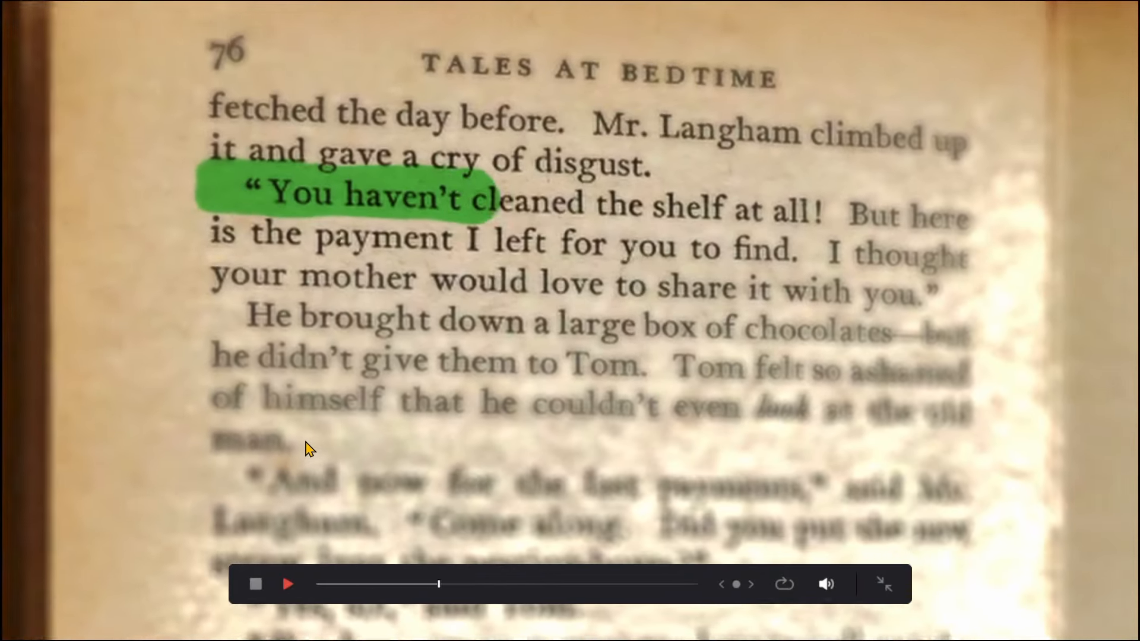
{"action": "key", "text": "space"}
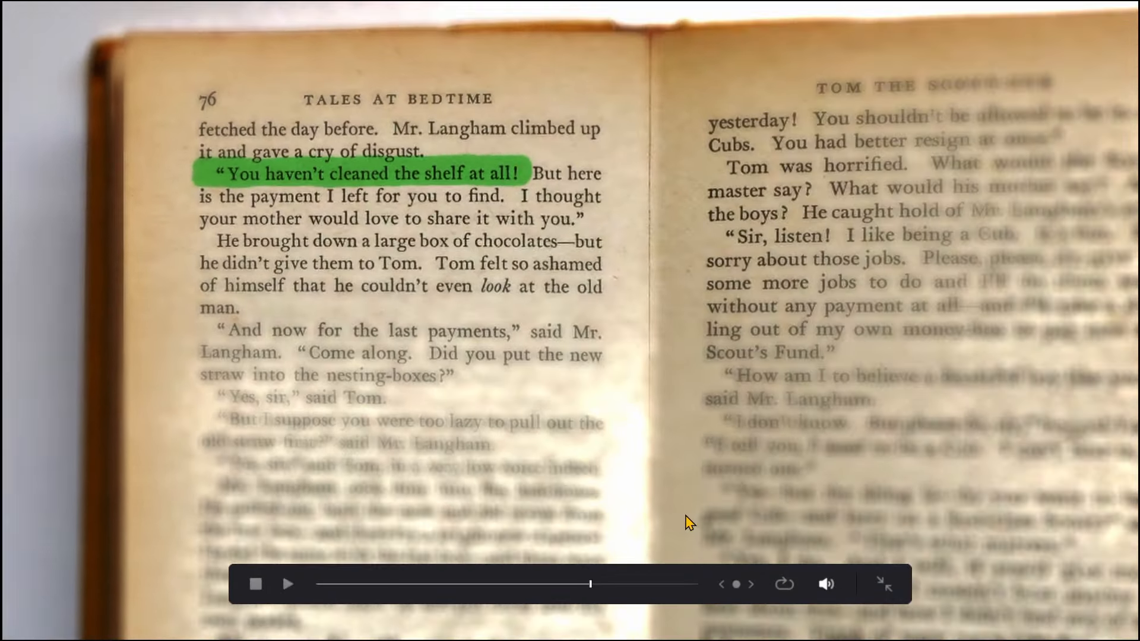
{"action": "left_click", "coordinate": [884, 585]}
Reopen the adjustment clip's composition at a zoomed-in frame with the highlight partly drawn and add a Vignette node after Defocus1
{"action": "left_click_drag", "start_coordinate": [386, 442], "coordinate": [315, 443]}
{"action": "left_click", "coordinate": [558, 593]}
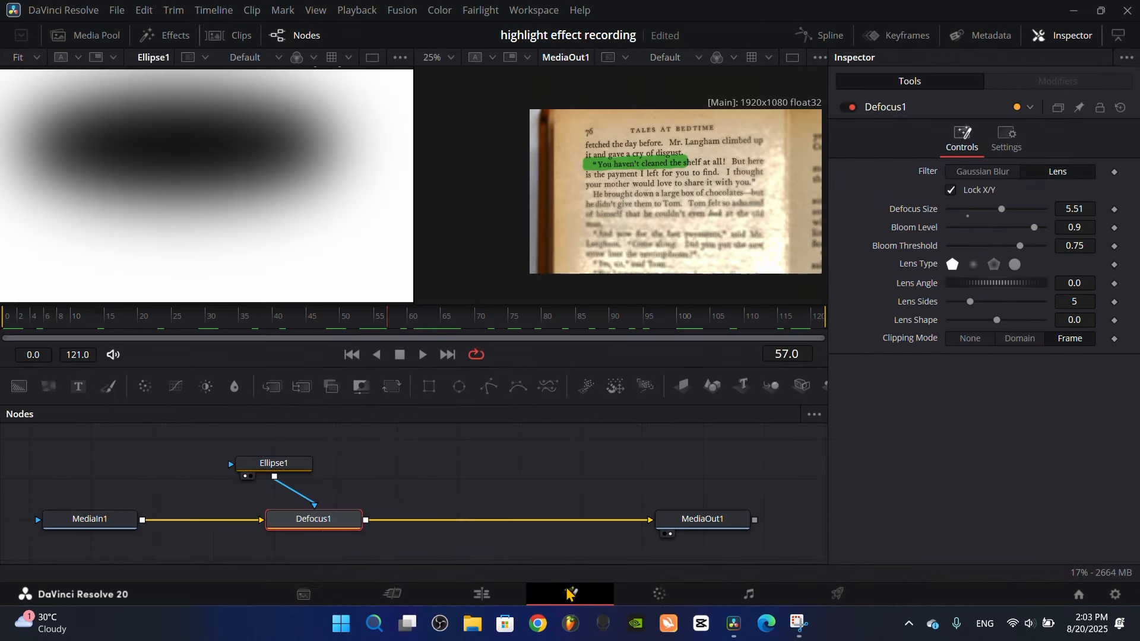
{"action": "key", "text": "shift+space"}
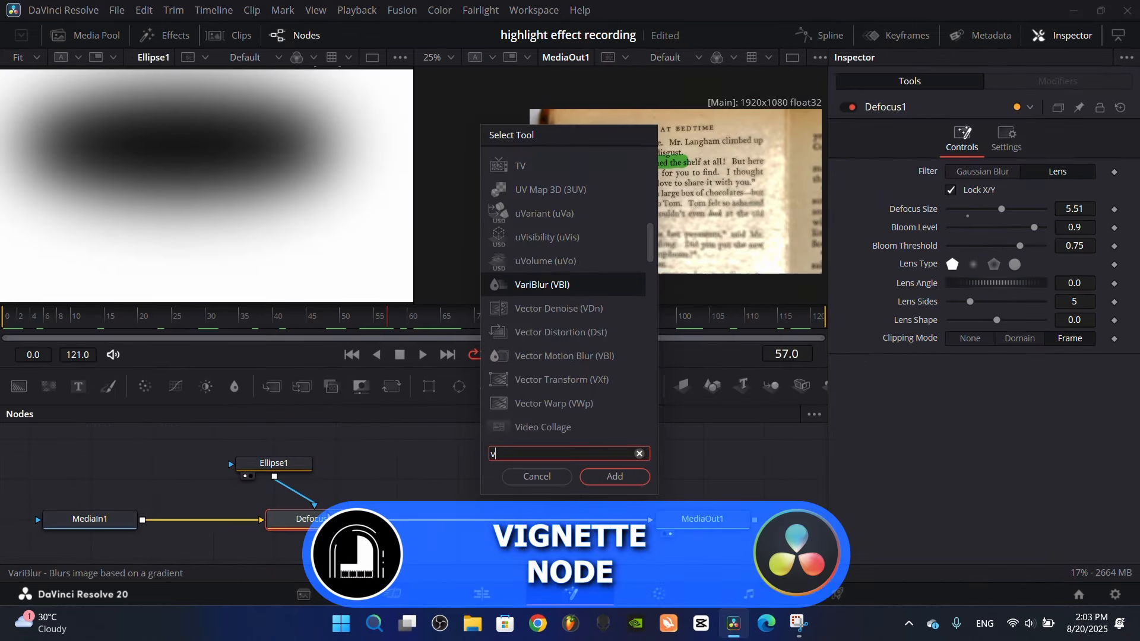
{"action": "type", "text": "vig"}
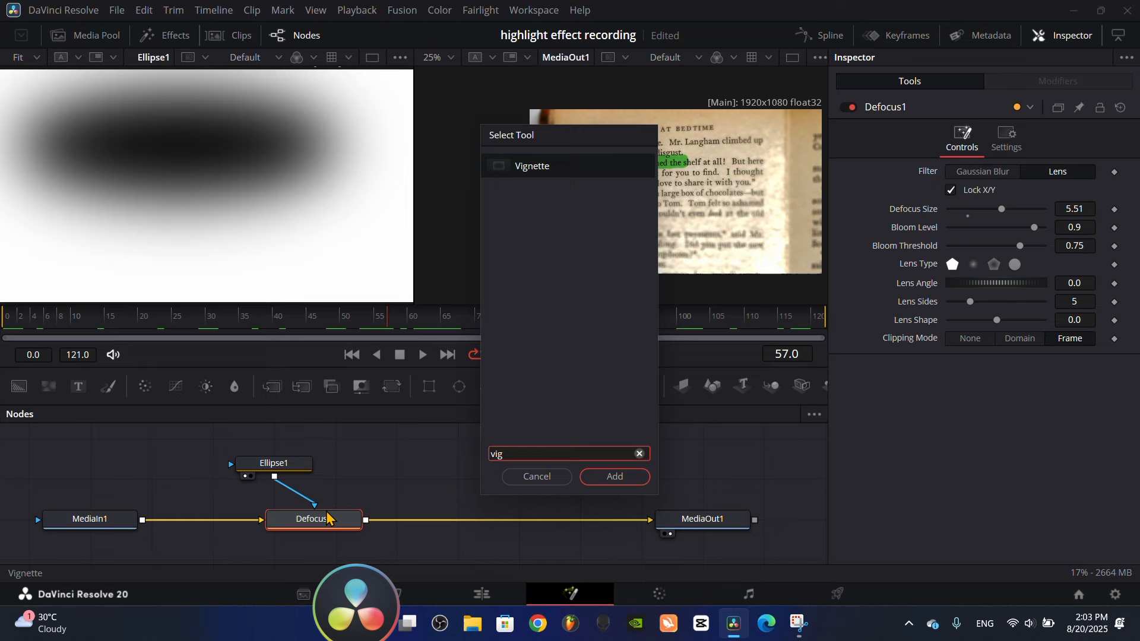
{"action": "left_click", "coordinate": [615, 476]}
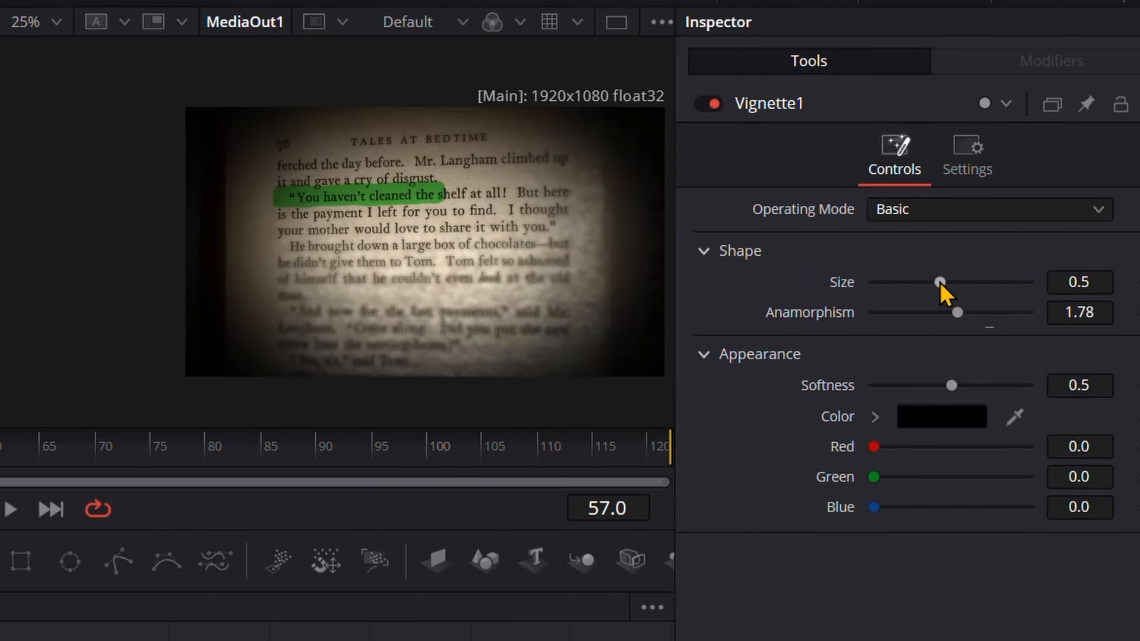
Set the vignette's size to about 0.76, softness to about 0.543 and anamorphism to about 1.8
{"action": "left_click_drag", "start_coordinate": [940, 282], "coordinate": [986, 290]}
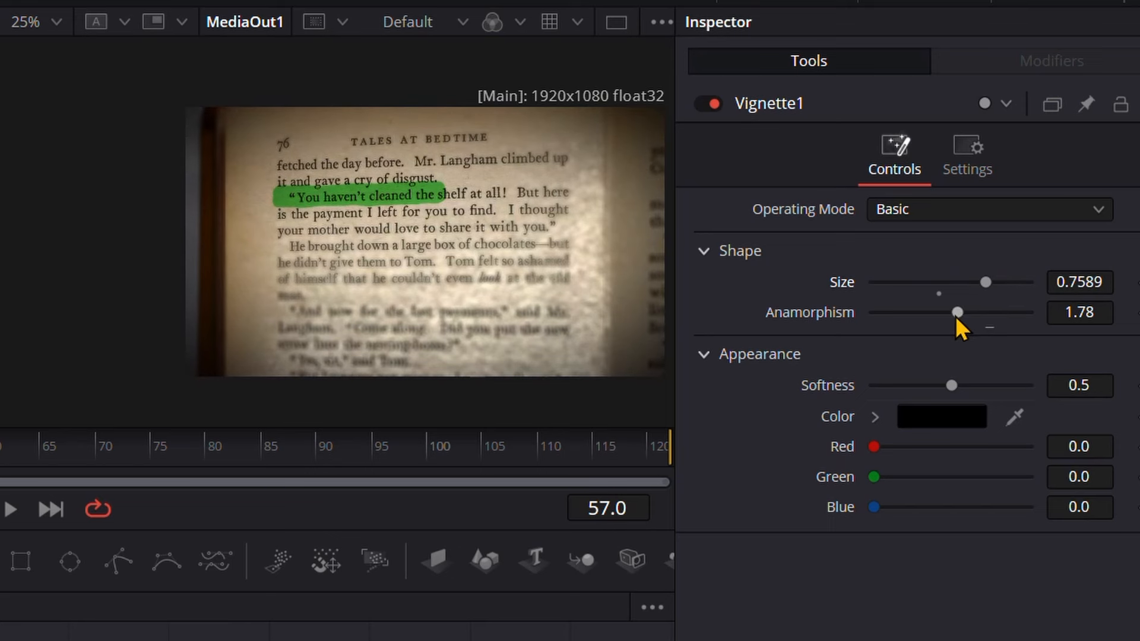
{"action": "mouse_move", "coordinate": [946, 385]}
{"action": "left_mouse_down"}
{"action": "mouse_move", "coordinate": [960, 384]}
{"action": "mouse_move", "coordinate": [951, 385]}
{"action": "left_mouse_up"}
{"action": "mouse_move", "coordinate": [958, 312]}
{"action": "left_mouse_down"}
{"action": "mouse_move", "coordinate": [972, 313]}
{"action": "mouse_move", "coordinate": [962, 314]}
{"action": "left_mouse_up"}
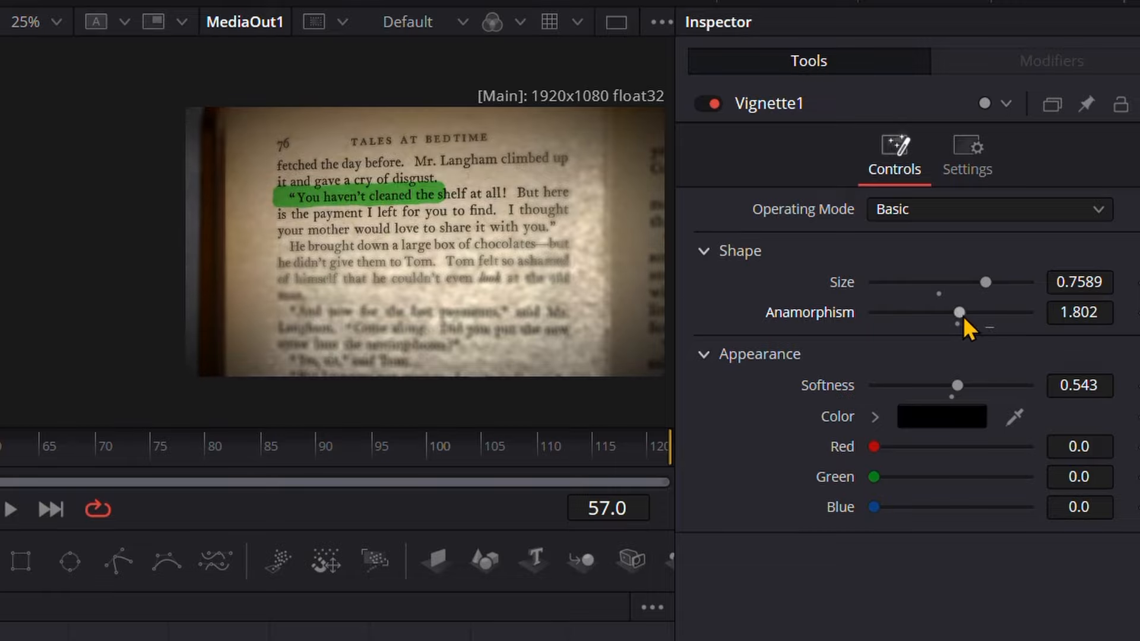